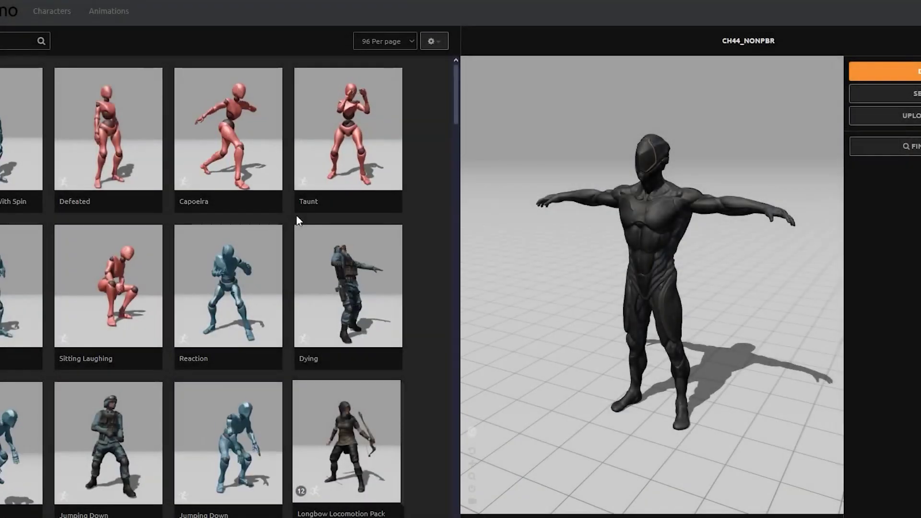
Switch the Mixamo page from animation thumbnails to the Characters catalogue
{"action": "left_click", "coordinate": [38, 11]}
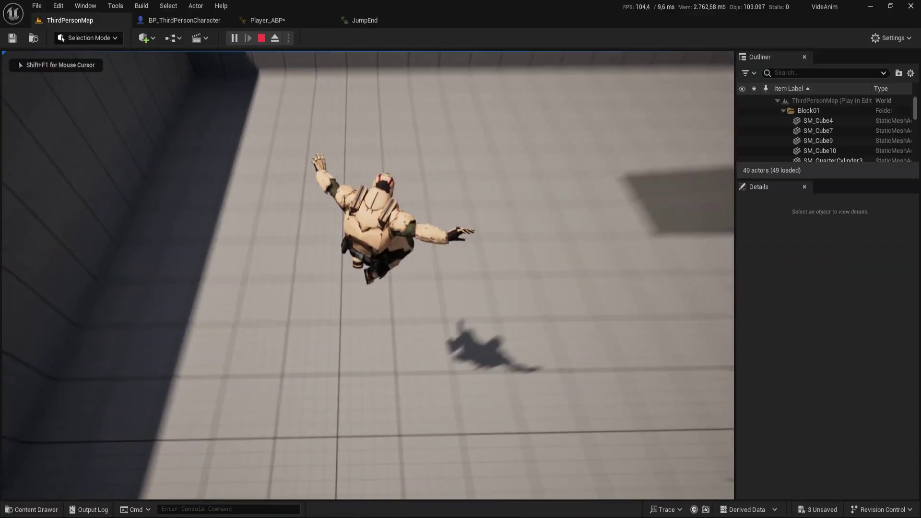
Run the character forward, end the play test, and show the top-level Content folder
{"action": "key", "text": "w"}
{"action": "key", "text": "w"}
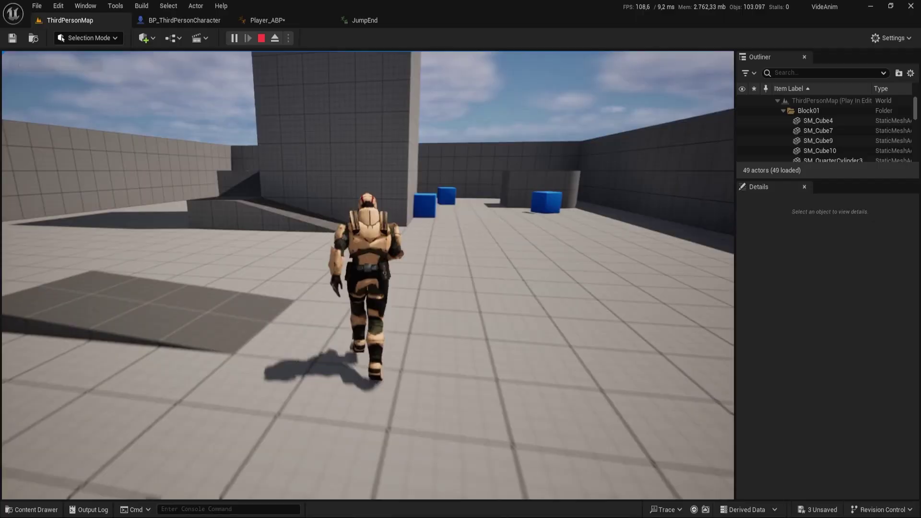
{"action": "key", "text": "Escape"}
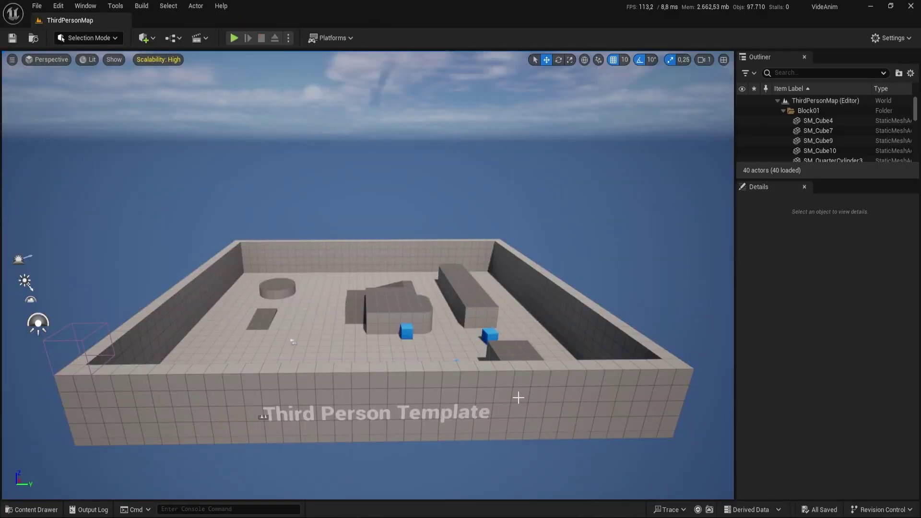
{"action": "scroll", "coordinate": [512, 408], "scroll_direction": "up", "scroll_amount": 5}
{"action": "key", "text": "ctrl+space"}
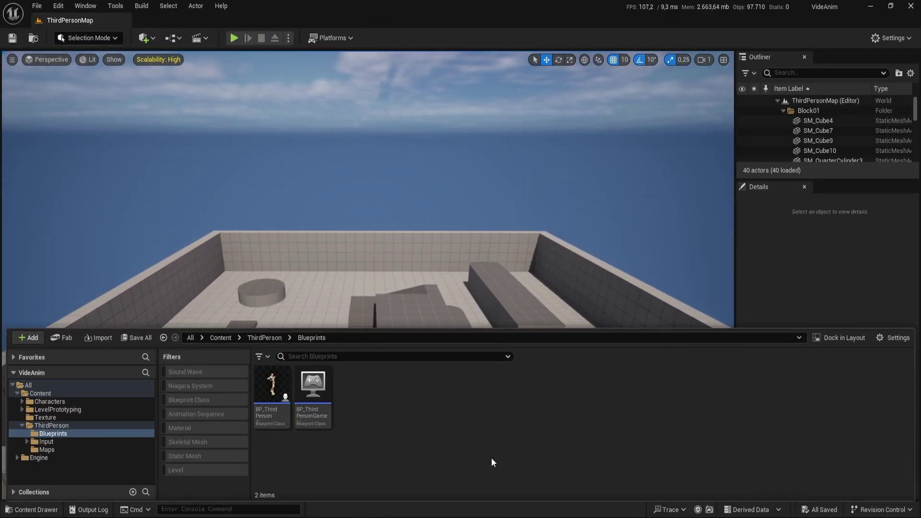
{"action": "left_click", "coordinate": [221, 337]}
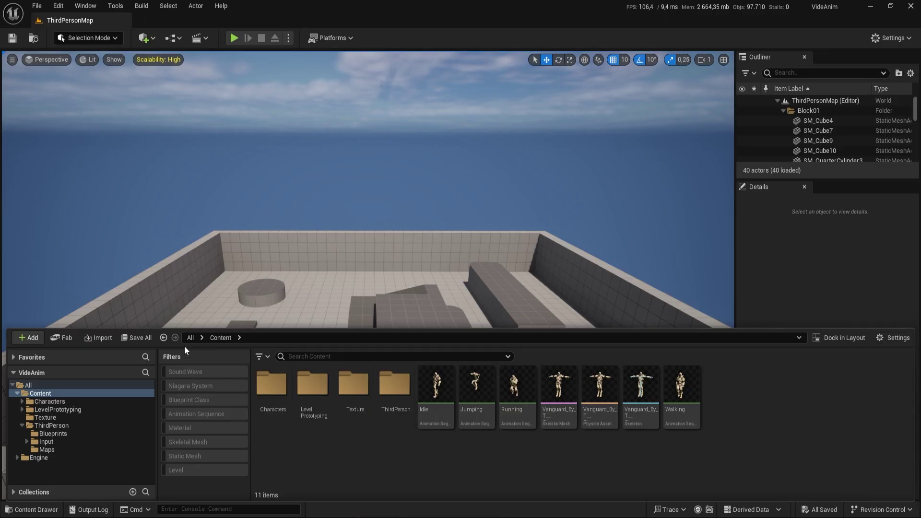
Replay the level, open BP_ThirdPersonCharacter docked as an editor tab, and return to ThirdPersonMap
{"action": "left_click", "coordinate": [234, 38]}
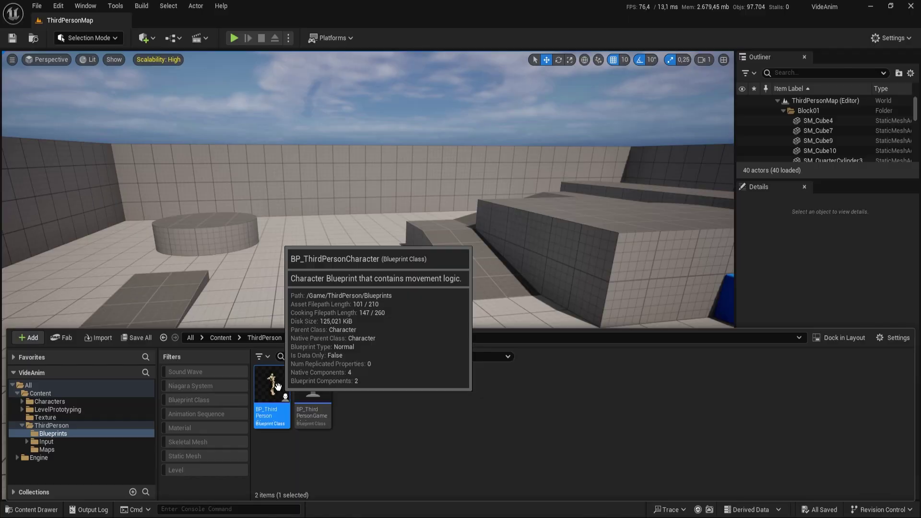
{"action": "double_click", "coordinate": [267, 407]}
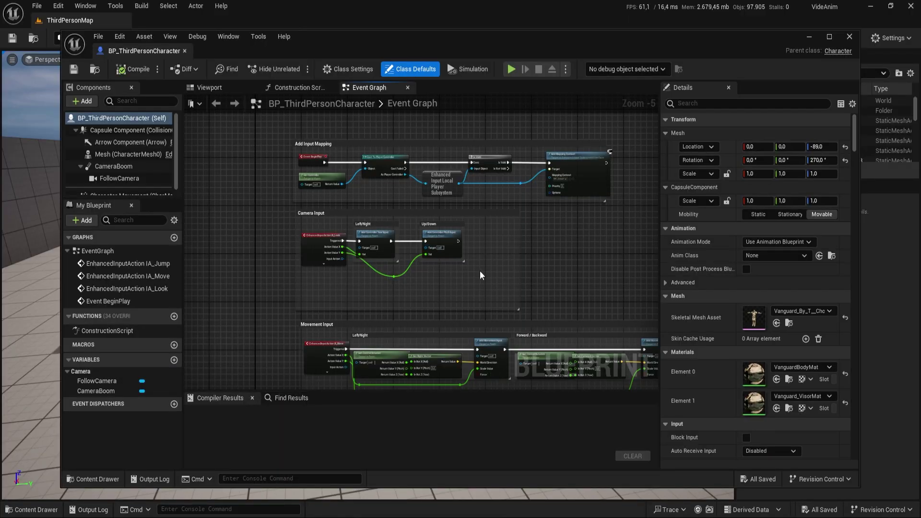
{"action": "left_click_drag", "start_coordinate": [143, 51], "coordinate": [183, 25]}
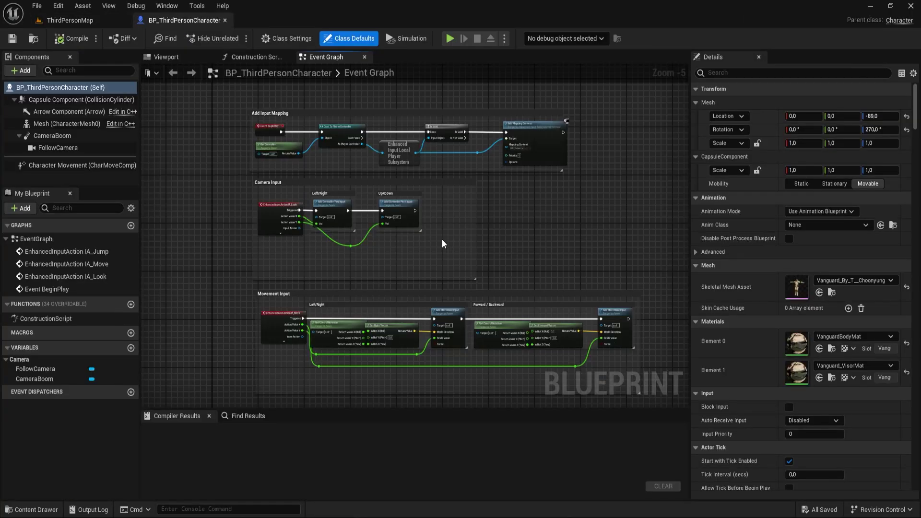
{"action": "scroll", "coordinate": [442, 238], "scroll_direction": "down", "scroll_amount": 2}
{"action": "scroll", "coordinate": [419, 240], "scroll_direction": "down", "scroll_amount": 4}
{"action": "scroll", "coordinate": [418, 240], "scroll_direction": "up", "scroll_amount": 8}
{"action": "right_click_drag", "start_coordinate": [390, 290], "coordinate": [390, 387]}
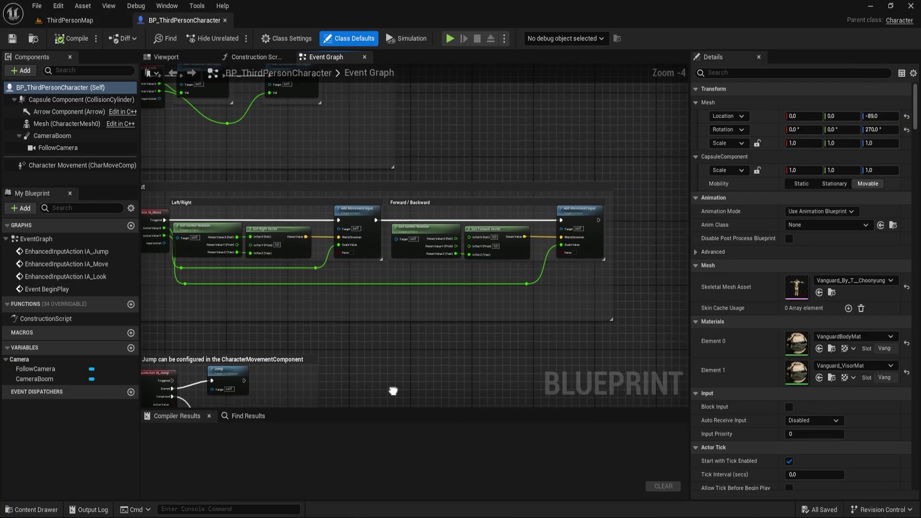
{"action": "left_click", "coordinate": [70, 20]}
{"action": "key", "text": "ctrl+space"}
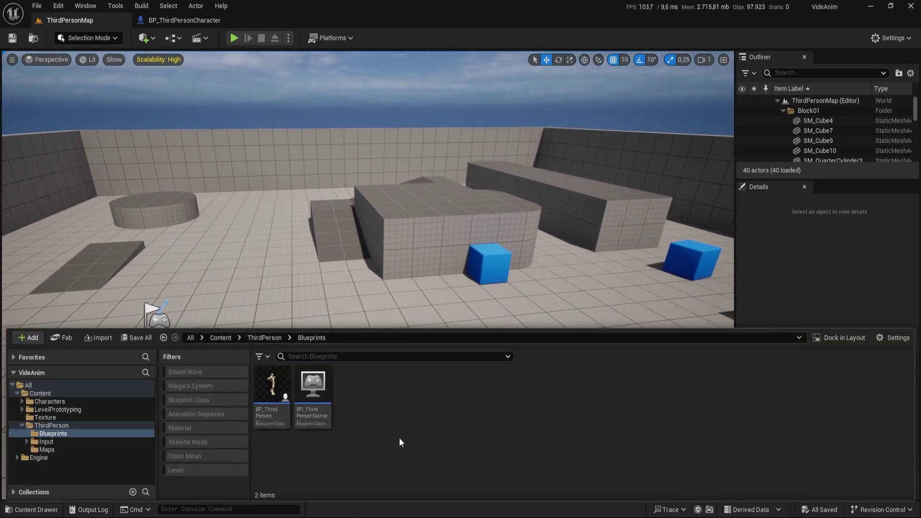
Create an Animation Blueprint for the Vanguard skeleton
{"action": "right_click", "coordinate": [399, 438]}
{"action": "mouse_move", "coordinate": [462, 231]}
{"action": "left_click", "coordinate": [609, 273]}
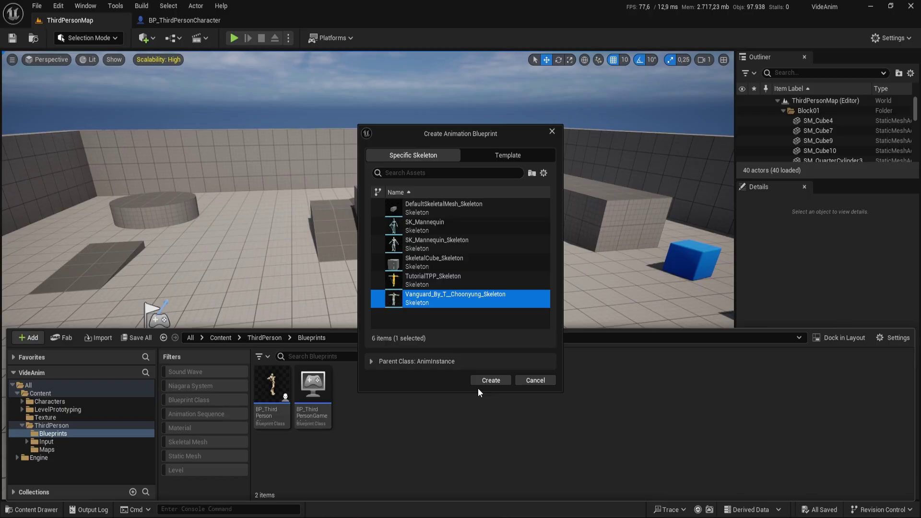
{"action": "left_click", "coordinate": [489, 380]}
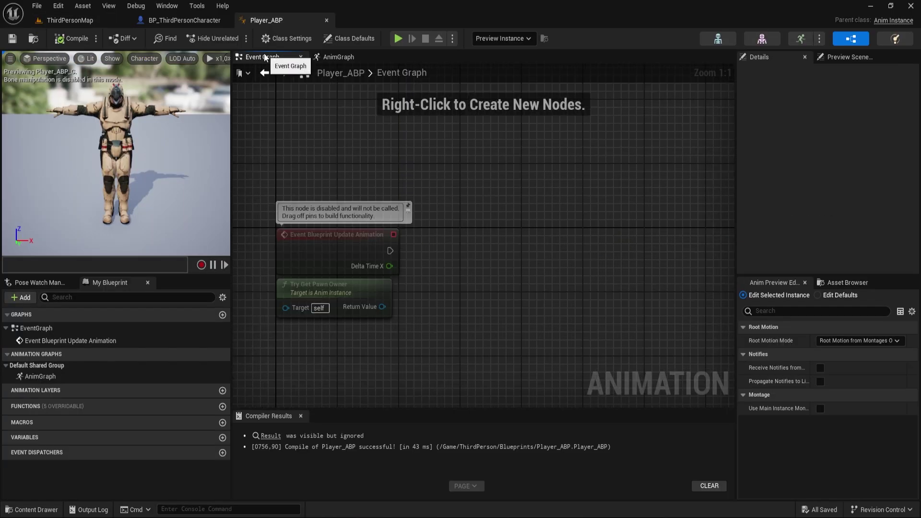
Add a Begin Play event node to the Player_ABP event graph
{"action": "scroll", "coordinate": [331, 148], "scroll_direction": "down", "scroll_amount": 1}
{"action": "right_click_drag", "start_coordinate": [331, 148], "coordinate": [405, 206]}
{"action": "right_click", "coordinate": [405, 206]}
{"action": "type", "text": "begin"}
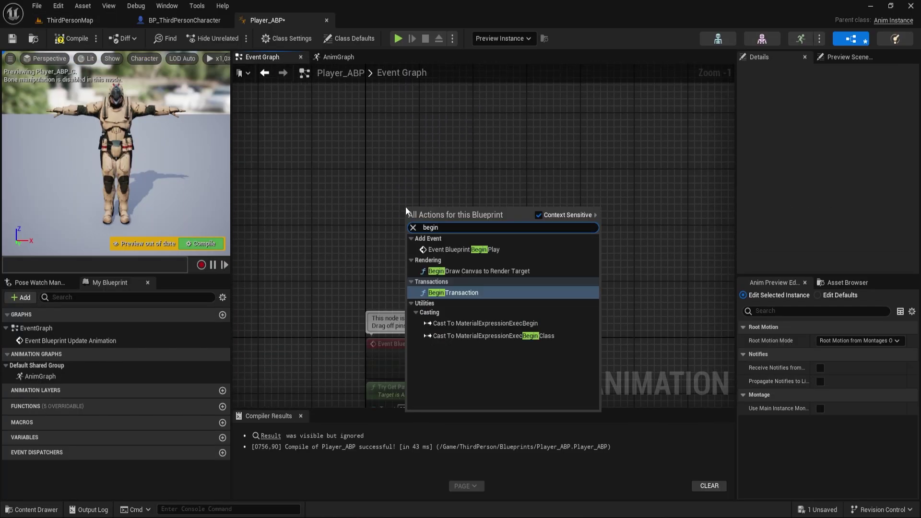
{"action": "left_click", "coordinate": [463, 249]}
Cast Try Get Pawn Owner to BP_ThirdPersonCharacter on Begin Play and promote the result to a variable
{"action": "mouse_move", "coordinate": [486, 224]}
{"action": "left_mouse_down"}
{"action": "mouse_move", "coordinate": [538, 215]}
{"action": "mouse_move", "coordinate": [456, 257]}
{"action": "mouse_move", "coordinate": [403, 250]}
{"action": "left_mouse_up"}
{"action": "type", "text": "cast to bp"}
{"action": "key", "text": "Return"}
{"action": "type", "text": "try get"}
{"action": "key", "text": "Return"}
{"action": "right_click_drag", "start_coordinate": [624, 312], "coordinate": [425, 306]}
{"action": "left_click_drag", "start_coordinate": [448, 252], "coordinate": [506, 238]}
{"action": "left_click", "coordinate": [557, 281]}
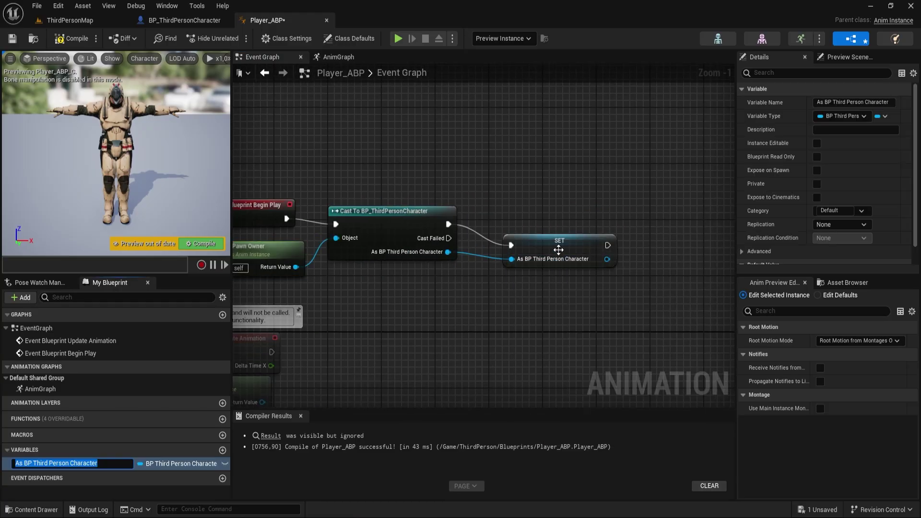
{"action": "left_click", "coordinate": [339, 56]}
Add a state machine named Locomotion to the AnimGraph and open it
{"action": "right_click", "coordinate": [448, 282]}
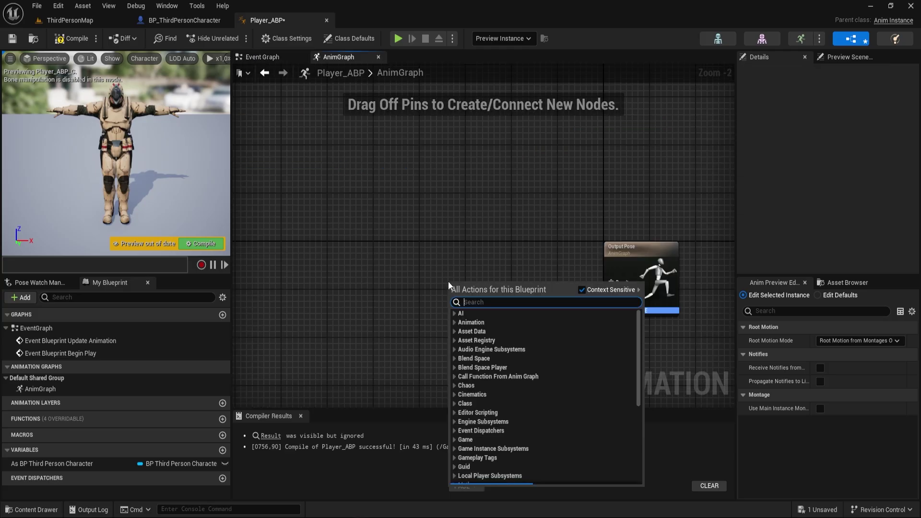
{"action": "type", "text": "state mach"}
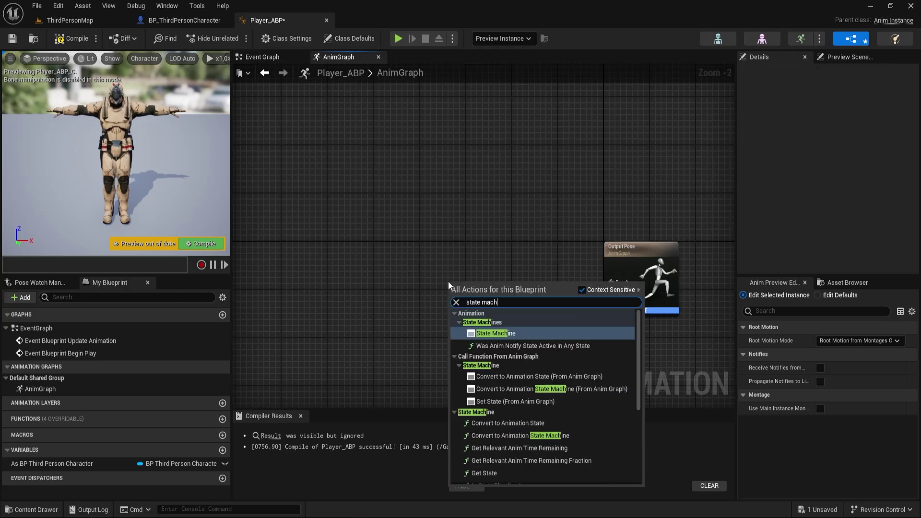
{"action": "left_click", "coordinate": [504, 335]}
{"action": "type", "text": "Locomotion"}
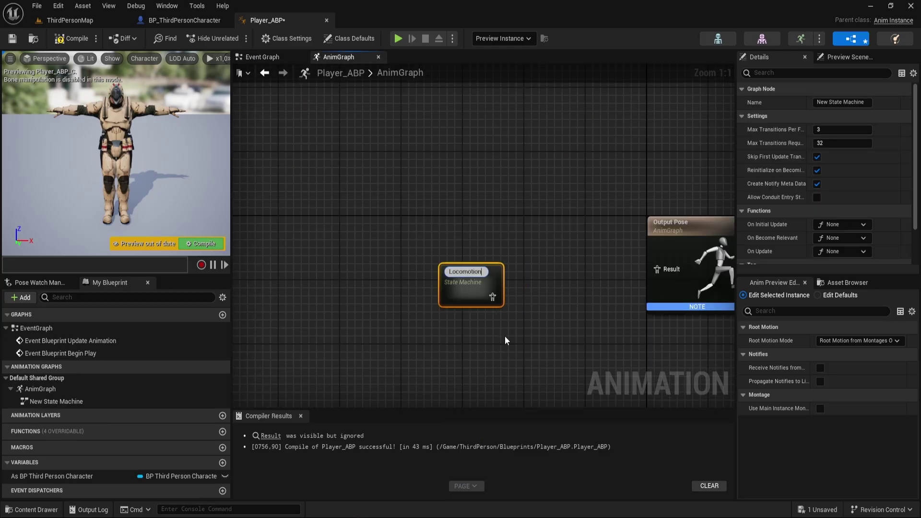
{"action": "key", "text": "Return"}
{"action": "double_click", "coordinate": [390, 278]}
Add an Idle/Walk state leading from Entry and open its graph
{"action": "left_click_drag", "start_coordinate": [396, 264], "coordinate": [546, 269]}
{"action": "left_click", "coordinate": [568, 286]}
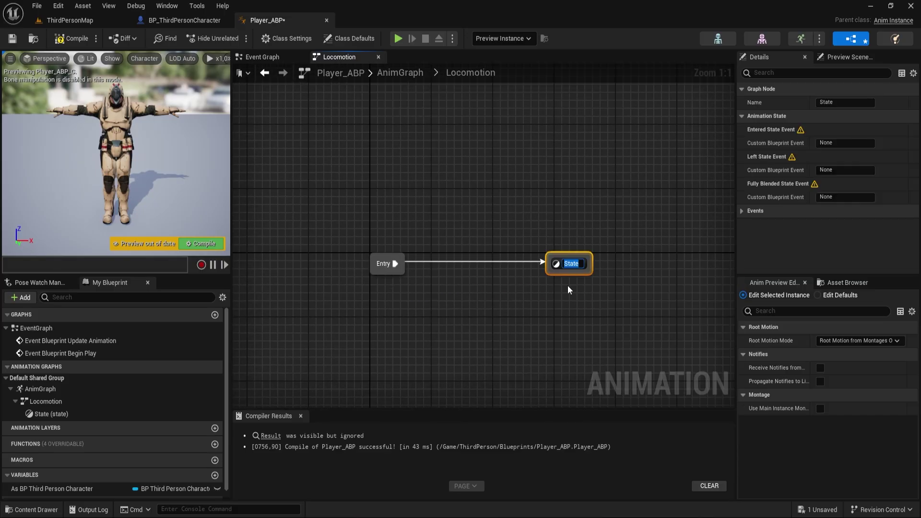
{"action": "type", "text": "Idle/Walk"}
{"action": "key", "text": "Return"}
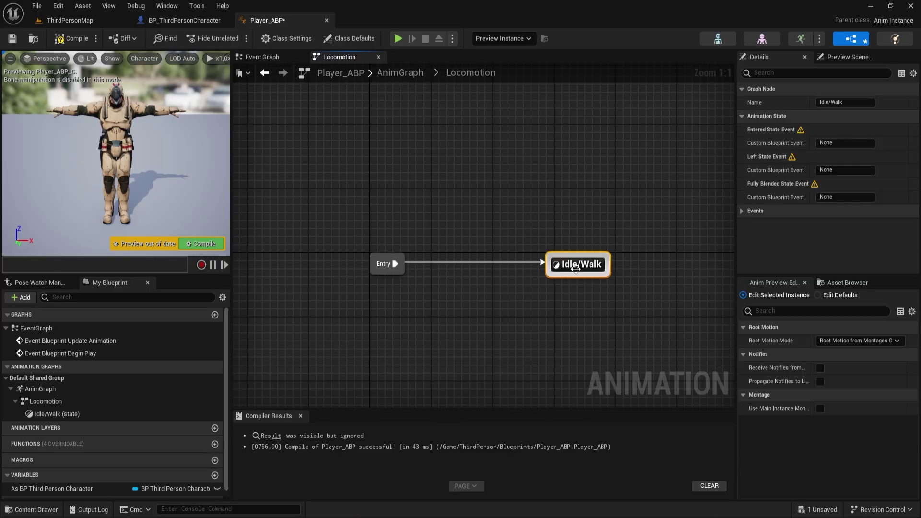
{"action": "double_click", "coordinate": [575, 269]}
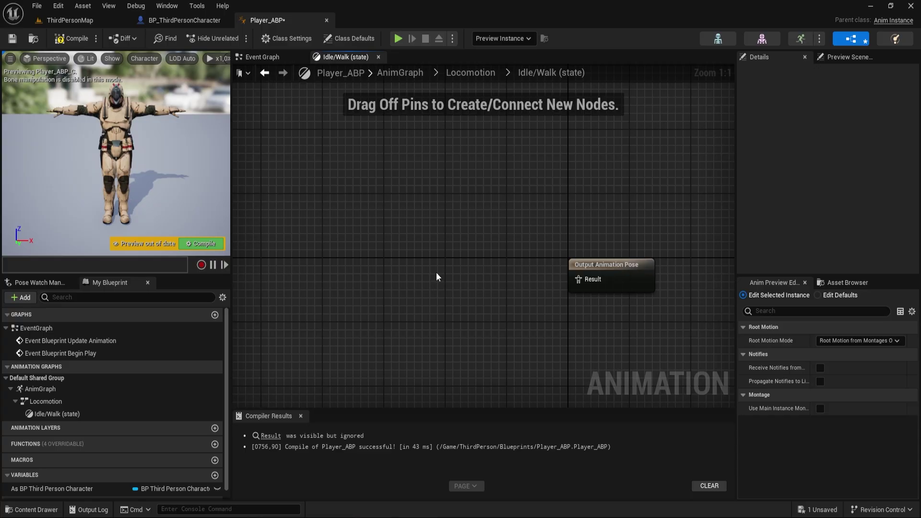
Create a legacy Blend Space 1D asset using the character's skeleton
{"action": "key", "text": "ctrl+space"}
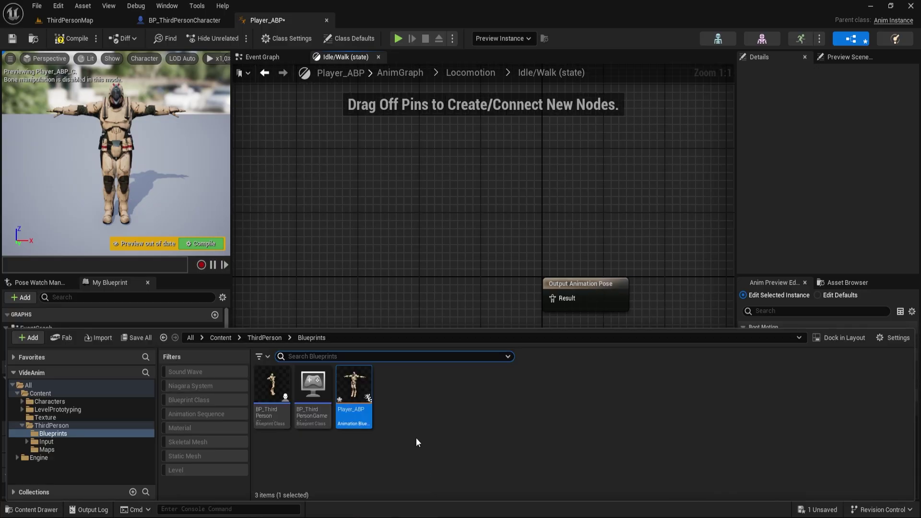
{"action": "right_click", "coordinate": [416, 438]}
{"action": "mouse_move", "coordinate": [436, 235]}
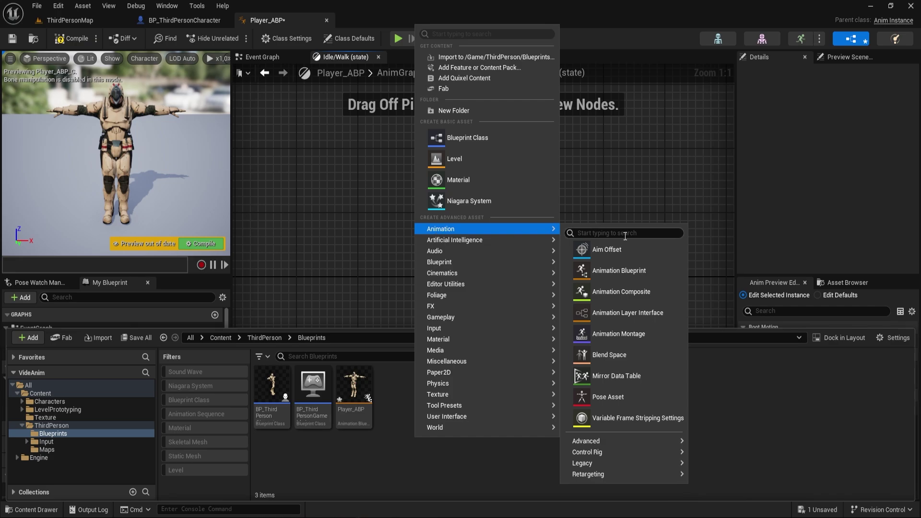
{"action": "mouse_move", "coordinate": [619, 463]}
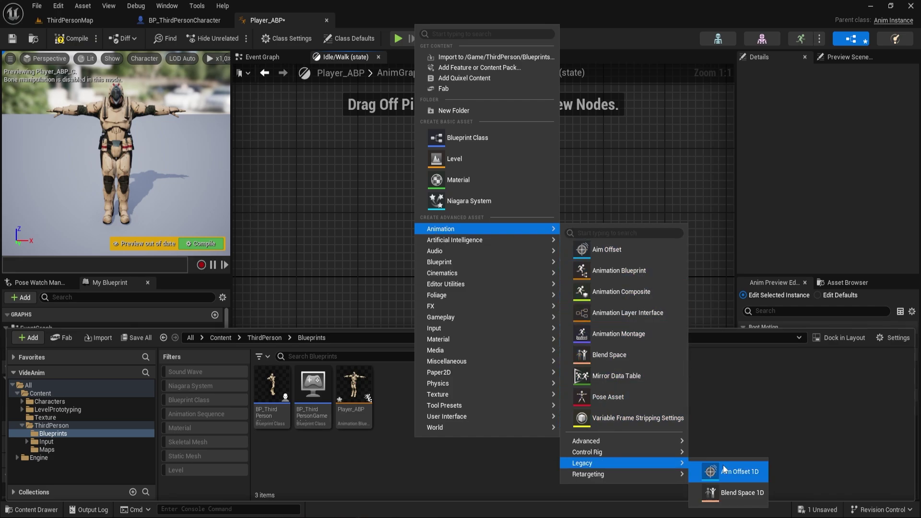
{"action": "left_click", "coordinate": [731, 494]}
{"action": "left_click", "coordinate": [397, 246]}
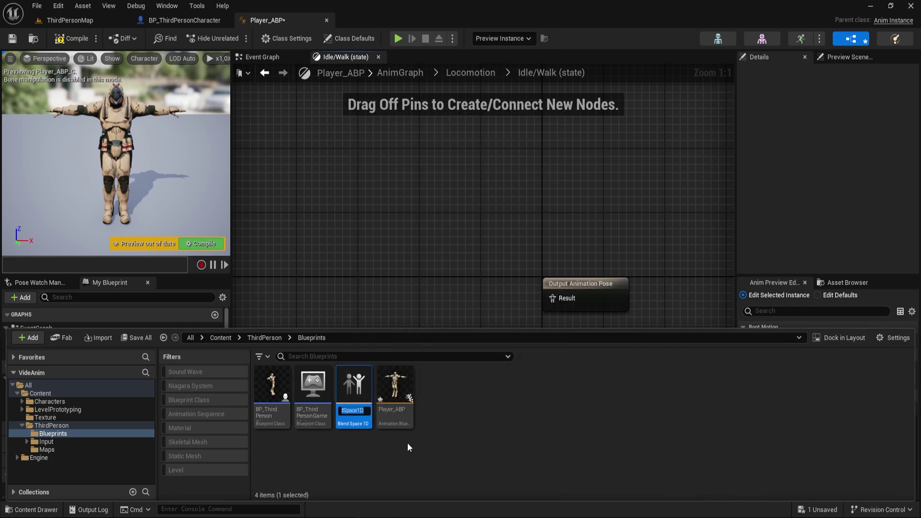
Open NewBlendSpace1D in the blend space editor
{"action": "right_click", "coordinate": [470, 459]}
{"action": "mouse_move", "coordinate": [528, 234]}
{"action": "mouse_move", "coordinate": [692, 468]}
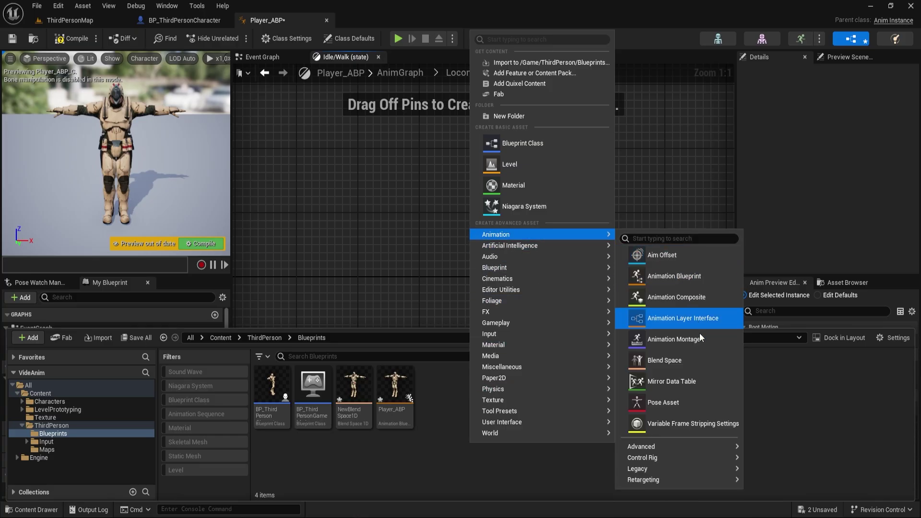
{"action": "double_click", "coordinate": [354, 388]}
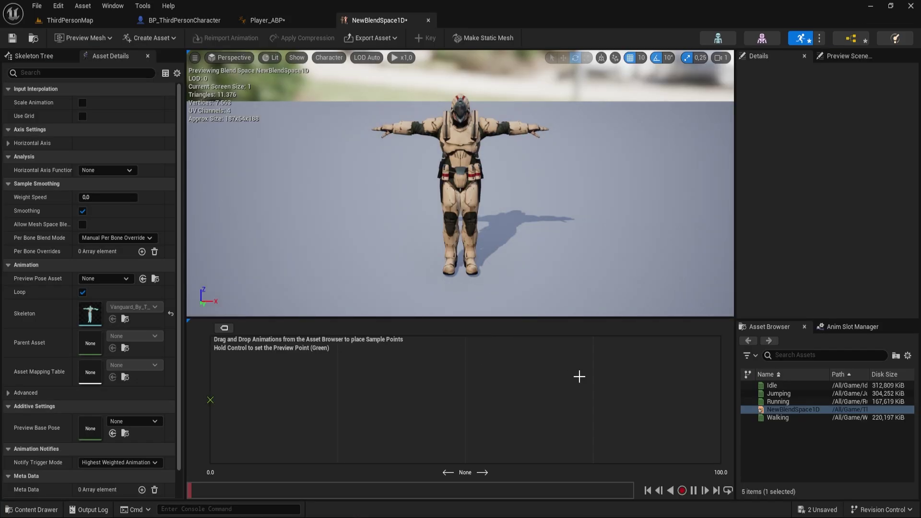
Name the horizontal axis Speed with maximum 800, matching the character's Max Walk Speed
{"action": "left_click", "coordinate": [8, 143]}
{"action": "left_click", "coordinate": [98, 156]}
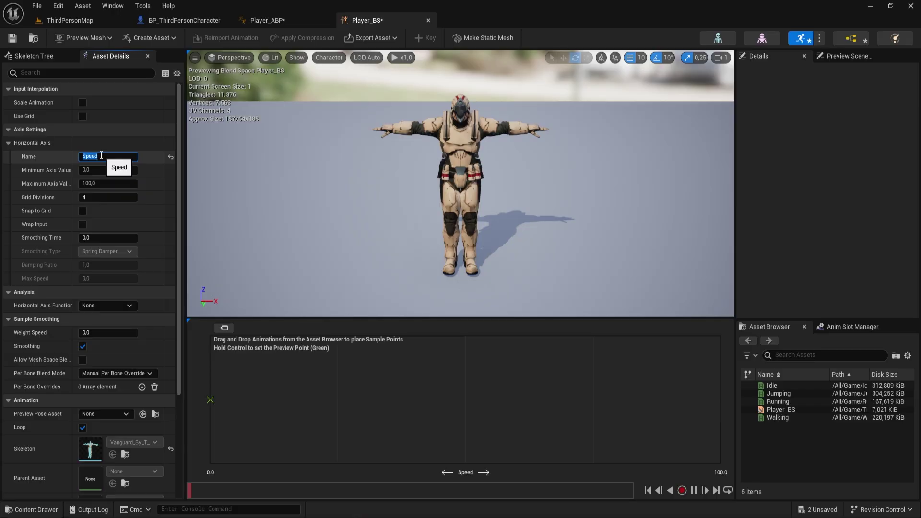
{"action": "left_click", "coordinate": [168, 19]}
{"action": "left_click", "coordinate": [84, 165]}
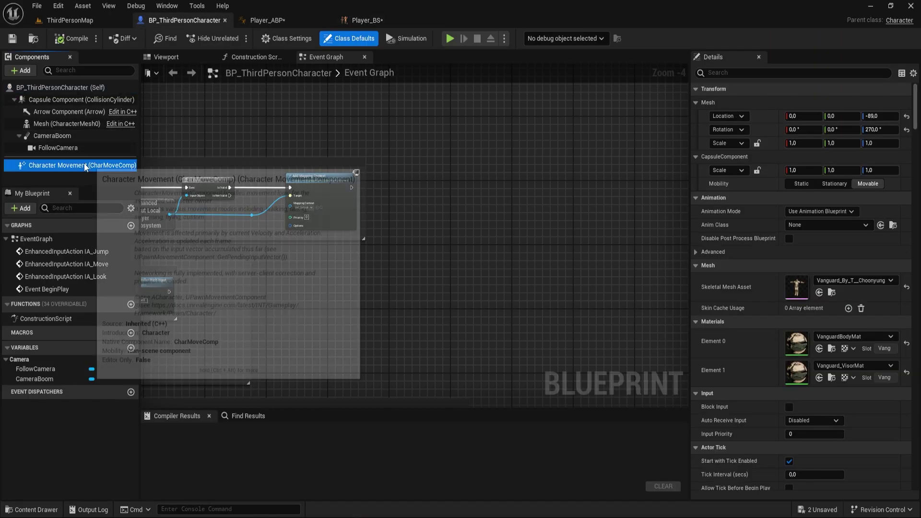
{"action": "type", "text": "max wa"}
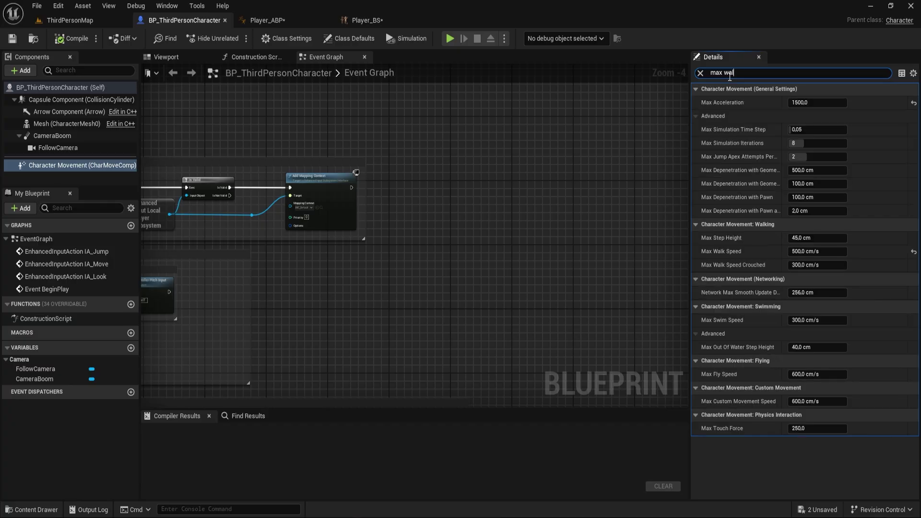
{"action": "type", "text": "lk"}
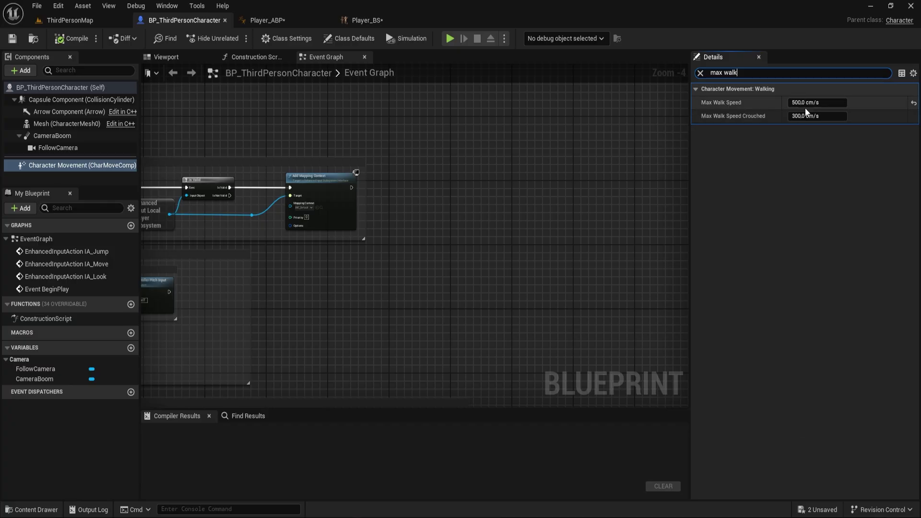
{"action": "left_click", "coordinate": [378, 21]}
{"action": "type", "text": "800"}
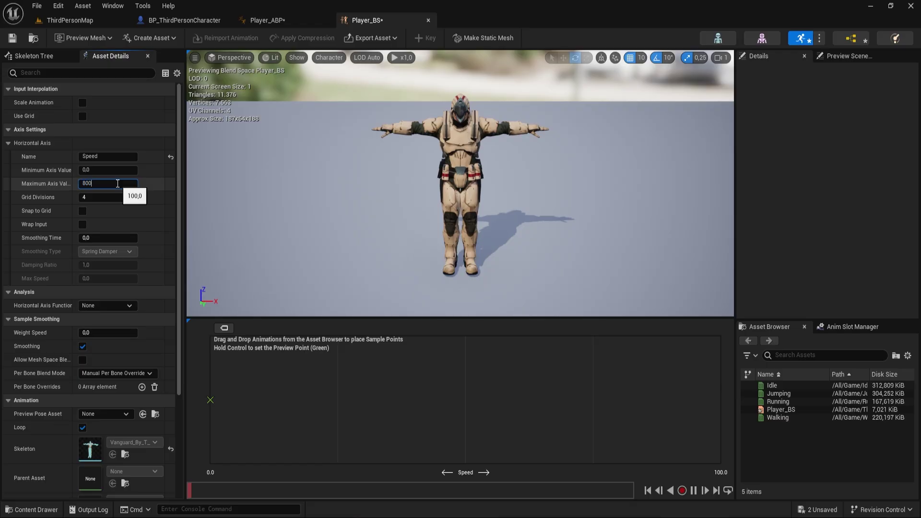
{"action": "key", "text": "Return"}
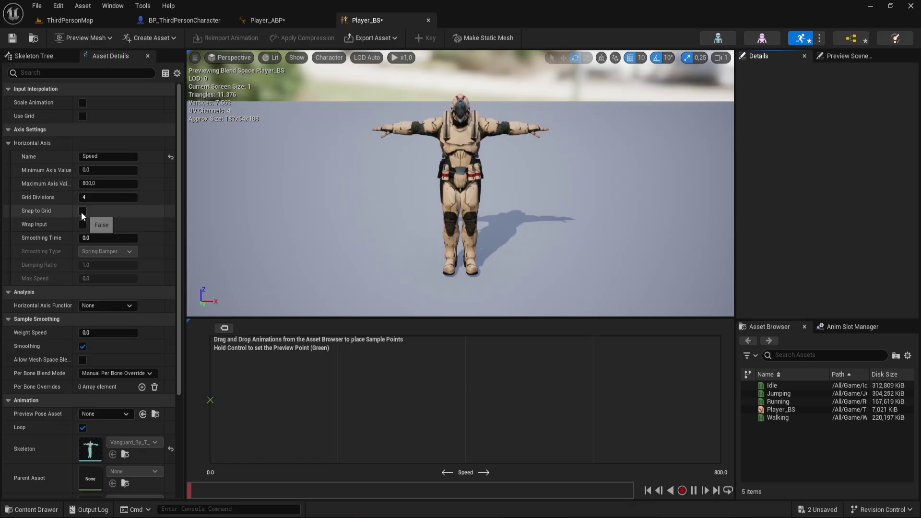
Enable Snap to Grid, place Idle, Walking, Running at Speed 0, 200, 800, and enable root motion on Idle
{"action": "left_click", "coordinate": [82, 211]}
{"action": "left_click_drag", "start_coordinate": [772, 385], "coordinate": [212, 400]}
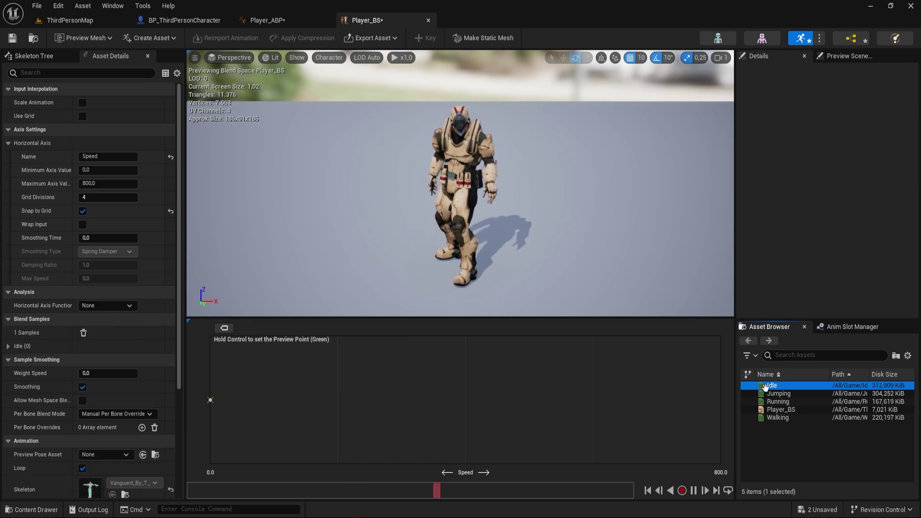
{"action": "left_click_drag", "start_coordinate": [778, 418], "coordinate": [345, 395]}
{"action": "left_click_drag", "start_coordinate": [779, 401], "coordinate": [681, 395]}
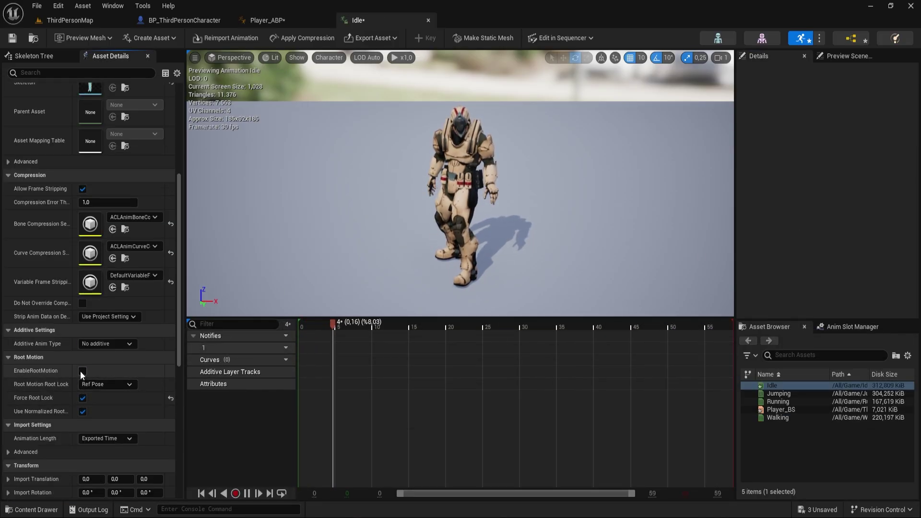
{"action": "left_click", "coordinate": [82, 370]}
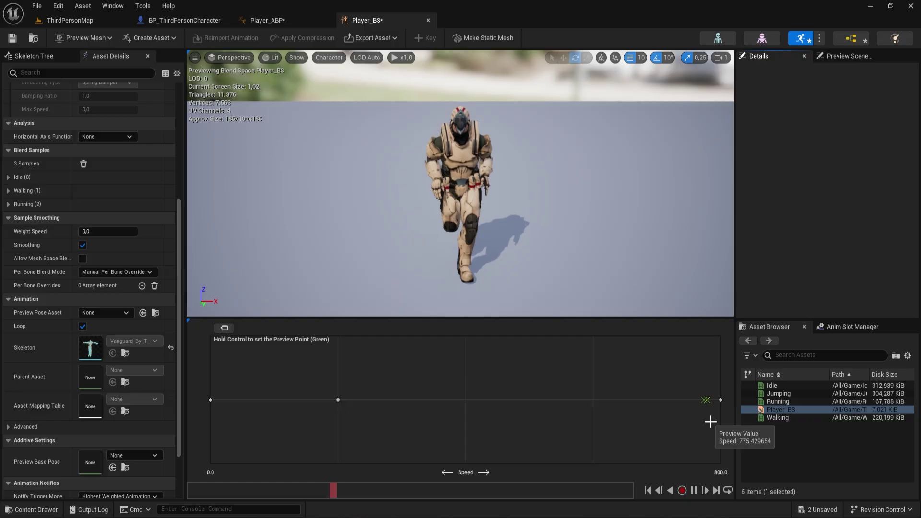
{"action": "scroll", "coordinate": [91, 288], "scroll_direction": "up", "scroll_amount": 3}
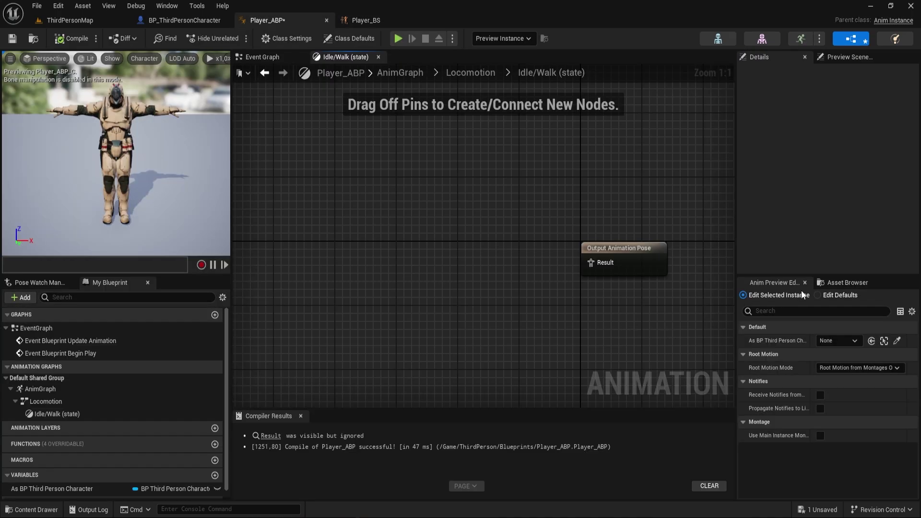
Add Player_BS to the Idle/Walk state, promote its Speed pin to a variable, and compile
{"action": "left_click", "coordinate": [847, 282]}
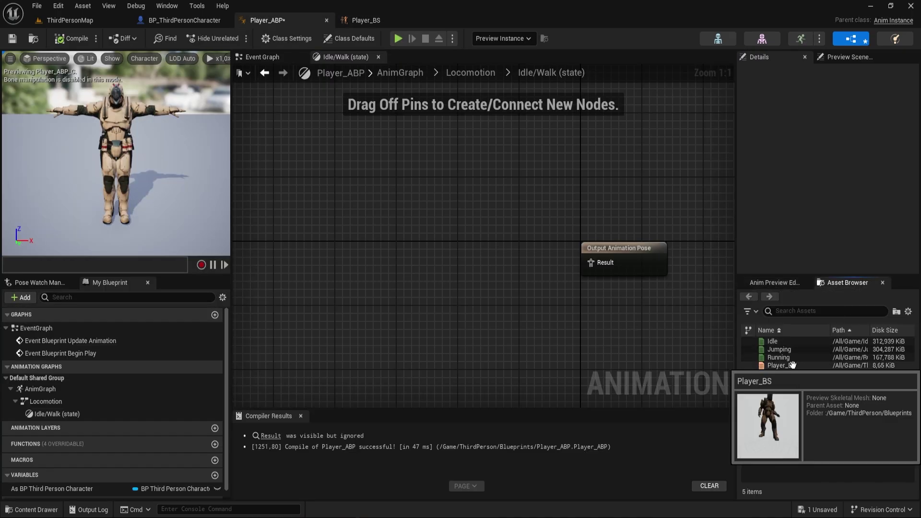
{"action": "mouse_move", "coordinate": [792, 364]}
{"action": "left_mouse_down"}
{"action": "mouse_move", "coordinate": [474, 271]}
{"action": "mouse_move", "coordinate": [389, 270]}
{"action": "left_mouse_up"}
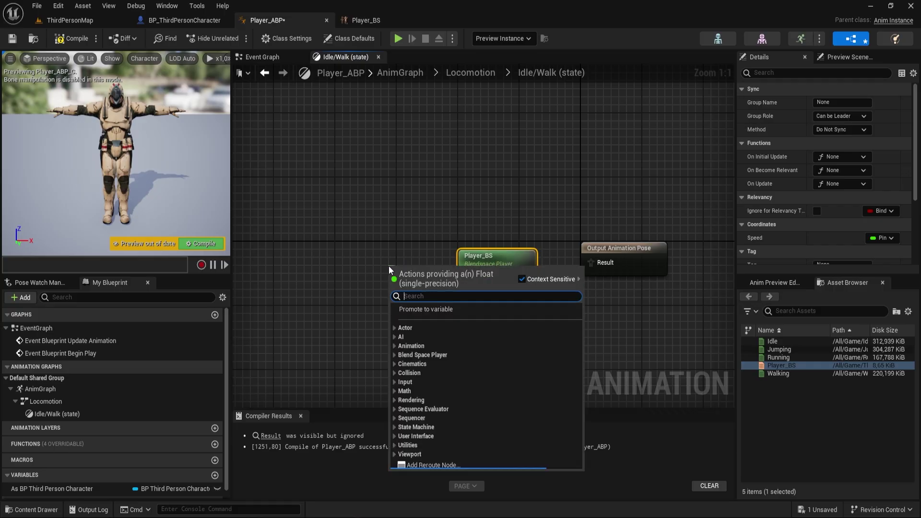
{"action": "left_click", "coordinate": [437, 310]}
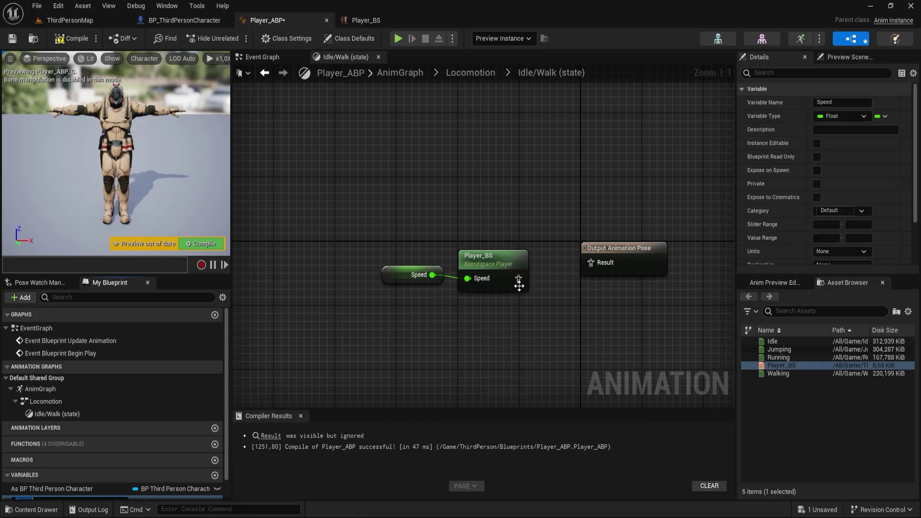
{"action": "left_click", "coordinate": [60, 38]}
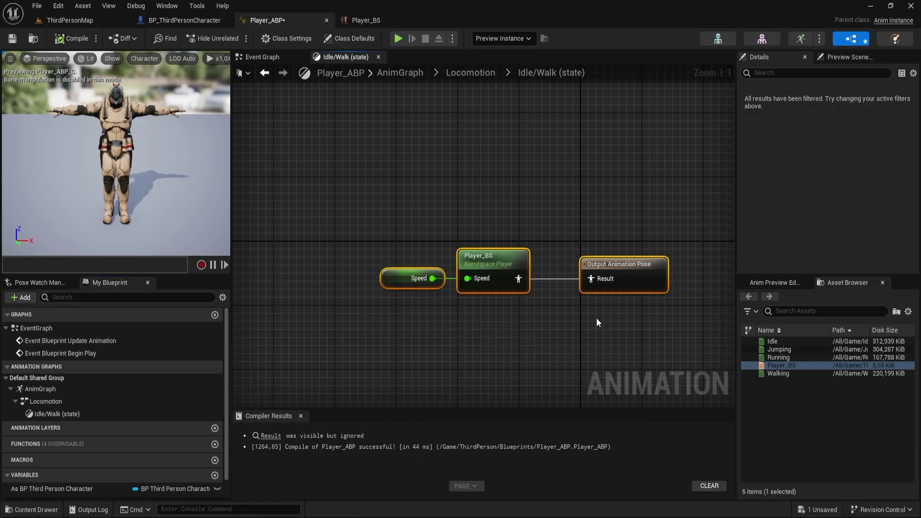
Get the character reference's velocity and feed it into a Vector Length node
{"action": "left_click", "coordinate": [292, 59]}
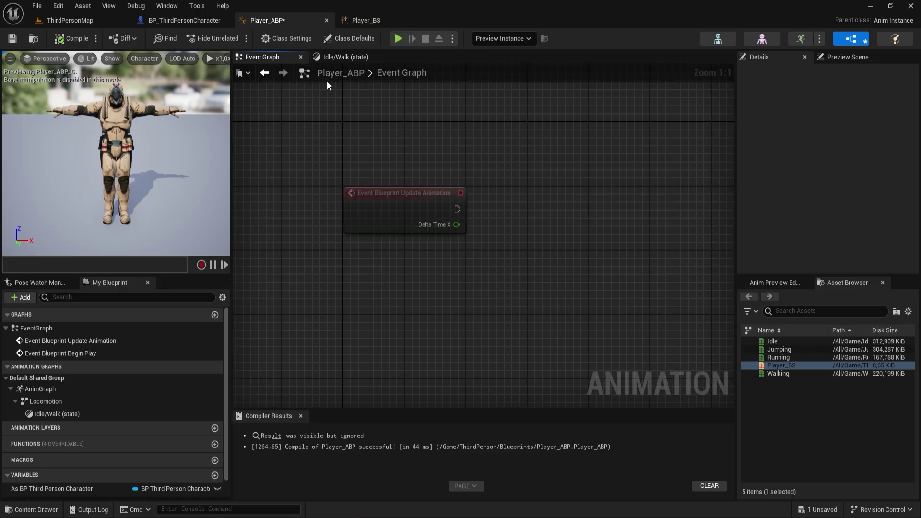
{"action": "left_click_drag", "start_coordinate": [52, 488], "coordinate": [322, 382], "text": "ctrl"}
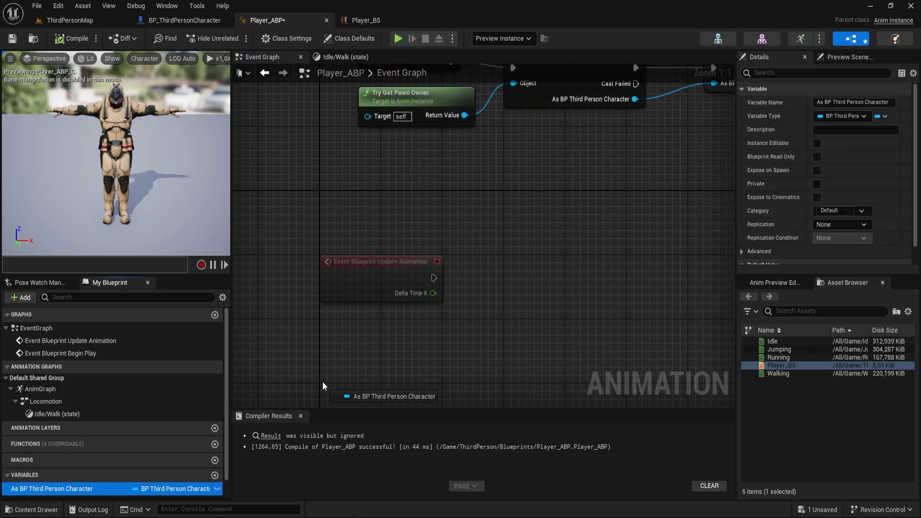
{"action": "left_click_drag", "start_coordinate": [412, 384], "coordinate": [428, 362]}
{"action": "type", "text": "get velocity"}
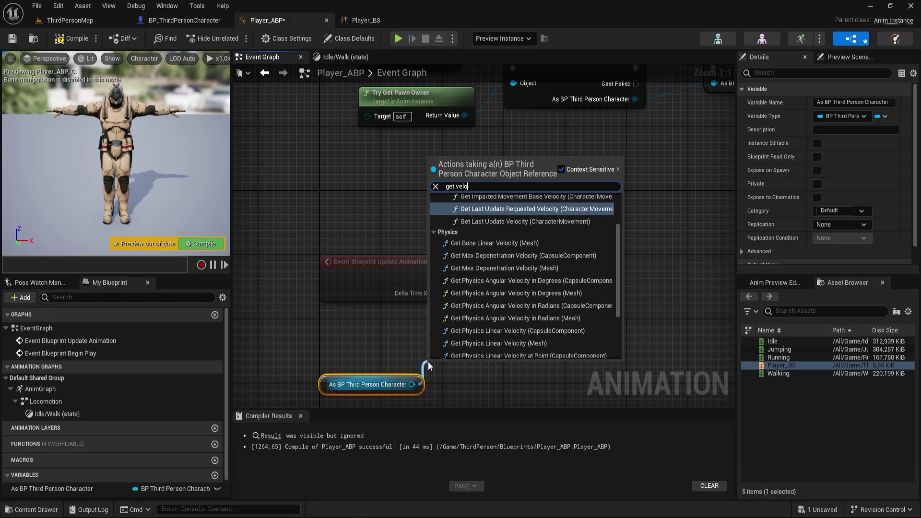
{"action": "scroll", "coordinate": [613, 313], "scroll_direction": "down", "scroll_amount": 3}
{"action": "left_click", "coordinate": [504, 347]}
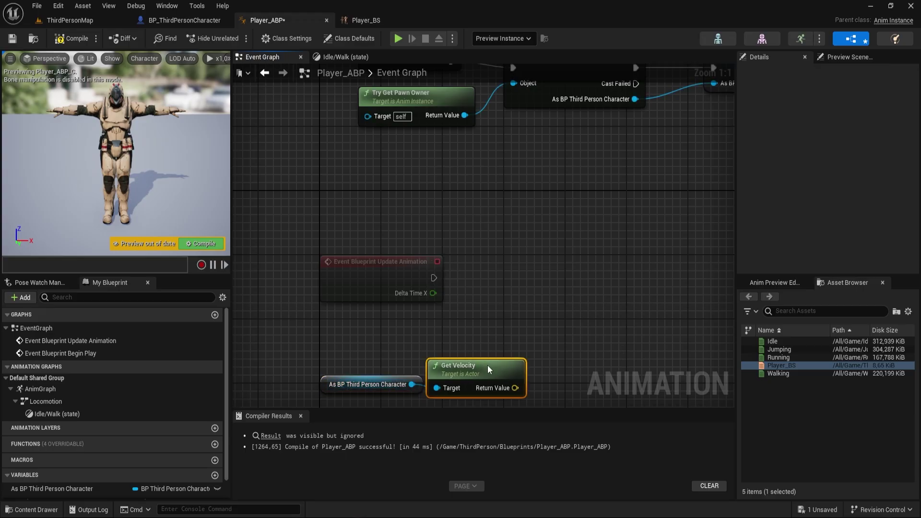
{"action": "left_click_drag", "start_coordinate": [487, 364], "coordinate": [503, 357]}
{"action": "left_click_drag", "start_coordinate": [530, 380], "coordinate": [573, 354]}
{"action": "type", "text": "vector len"}
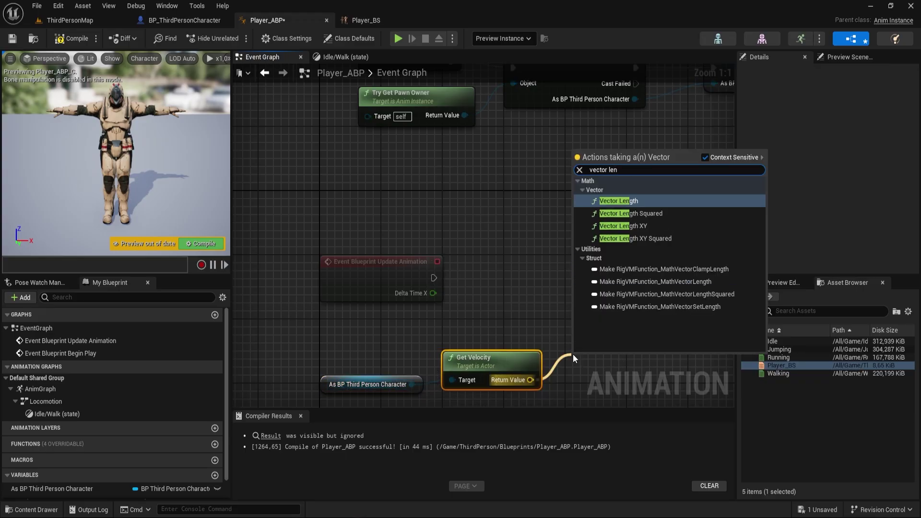
{"action": "key", "text": "Return"}
Set Speed from the vector length on every Blueprint Update Animation event
{"action": "left_click_drag", "start_coordinate": [644, 371], "coordinate": [644, 370]}
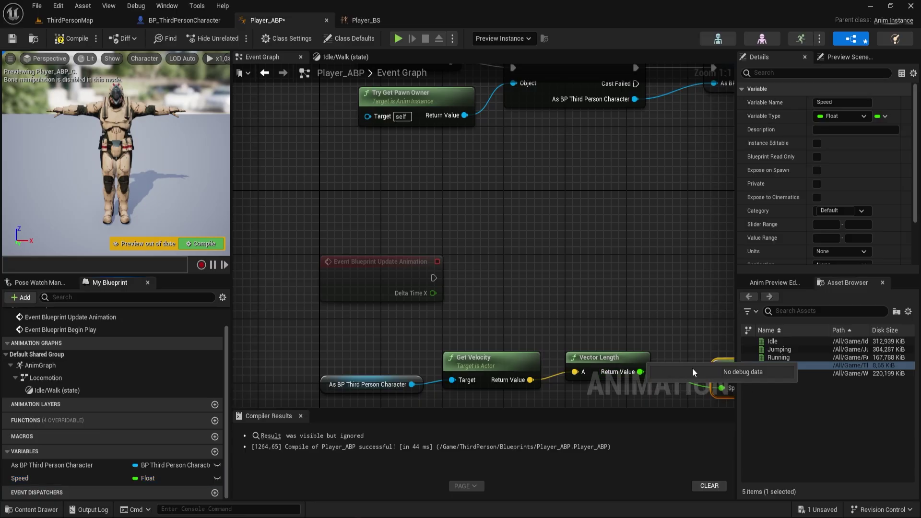
{"action": "right_click_drag", "start_coordinate": [692, 368], "coordinate": [600, 315]}
{"action": "mouse_move", "coordinate": [647, 311]}
{"action": "left_mouse_down"}
{"action": "mouse_move", "coordinate": [561, 217]}
{"action": "mouse_move", "coordinate": [342, 226]}
{"action": "left_mouse_up"}
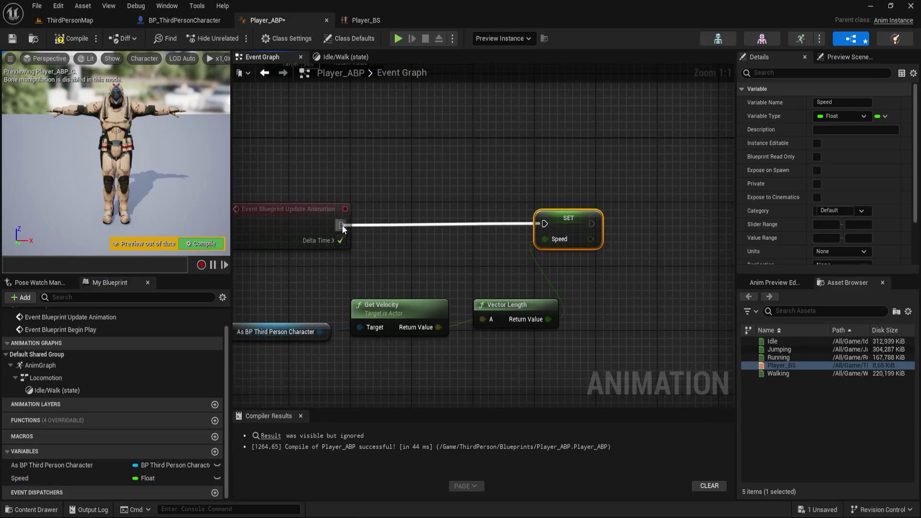
{"action": "right_click_drag", "start_coordinate": [393, 309], "coordinate": [509, 295]}
{"action": "left_click_drag", "start_coordinate": [508, 295], "coordinate": [394, 277]}
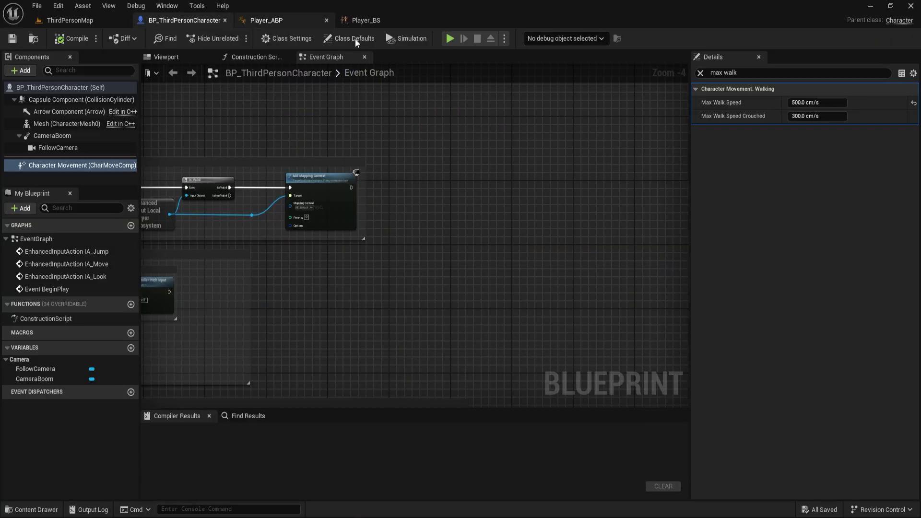
Set BP_ThirdPersonCharacter's Anim Class to Player_ABP_C, save, and reopen Player_ABP's AnimGraph
{"action": "left_click", "coordinate": [701, 74]}
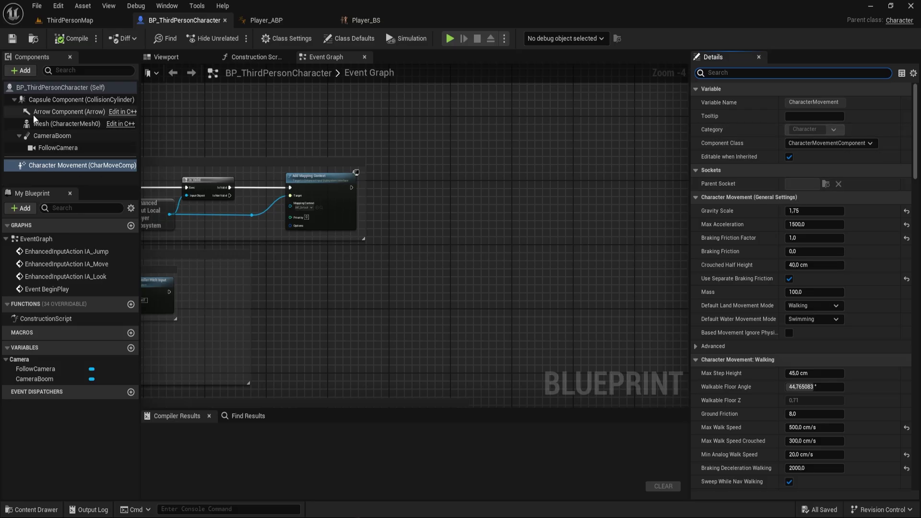
{"action": "left_click", "coordinate": [48, 87]}
{"action": "key", "text": "ctrl+space"}
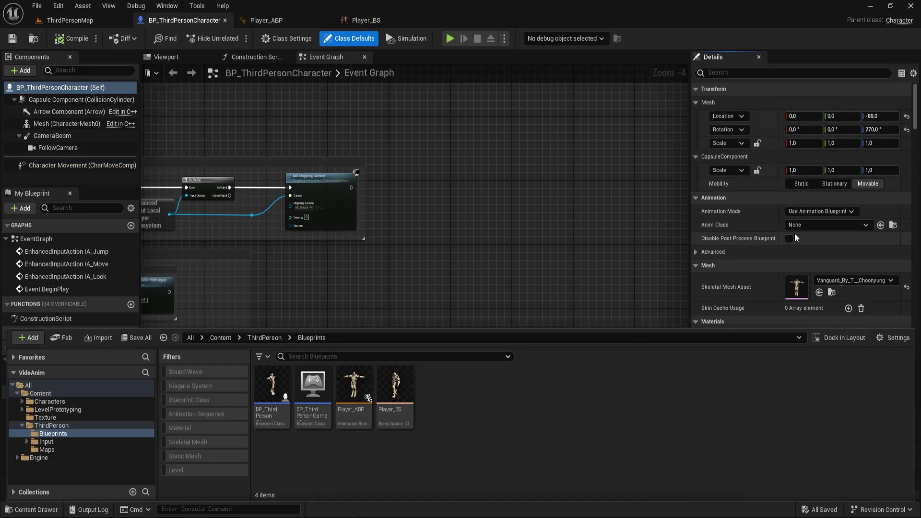
{"action": "left_click", "coordinate": [807, 224]}
{"action": "left_click", "coordinate": [813, 235]}
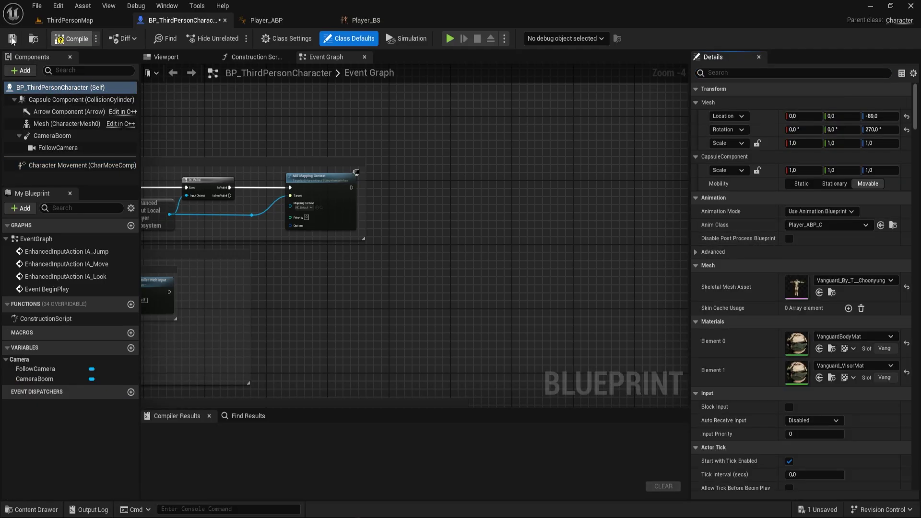
{"action": "left_click", "coordinate": [12, 38]}
{"action": "left_click", "coordinate": [266, 20]}
{"action": "left_click", "coordinate": [413, 57]}
Insert a DefaultSlot node between the Locomotion state machine and Output Pose
{"action": "left_click", "coordinate": [341, 258]}
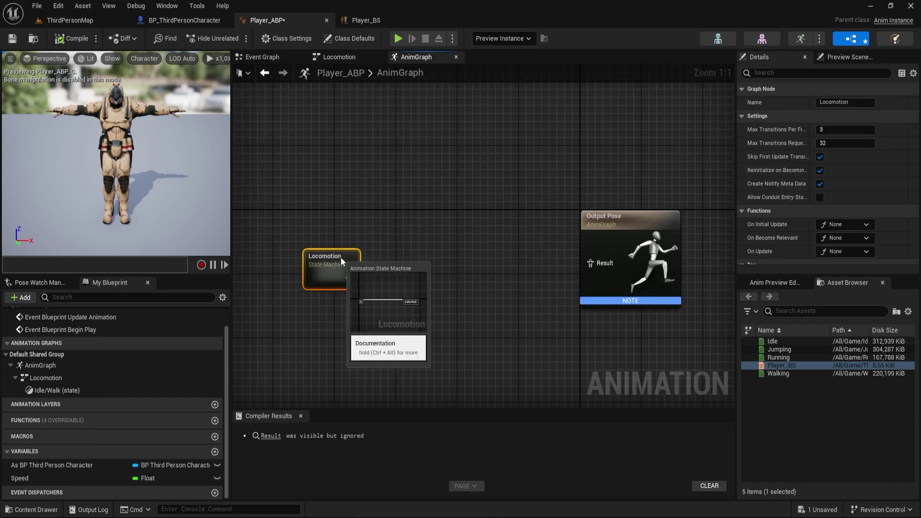
{"action": "mouse_move", "coordinate": [349, 280]}
{"action": "left_mouse_down"}
{"action": "mouse_move", "coordinate": [576, 267]}
{"action": "mouse_move", "coordinate": [437, 272]}
{"action": "left_mouse_up"}
{"action": "type", "text": "slot de"}
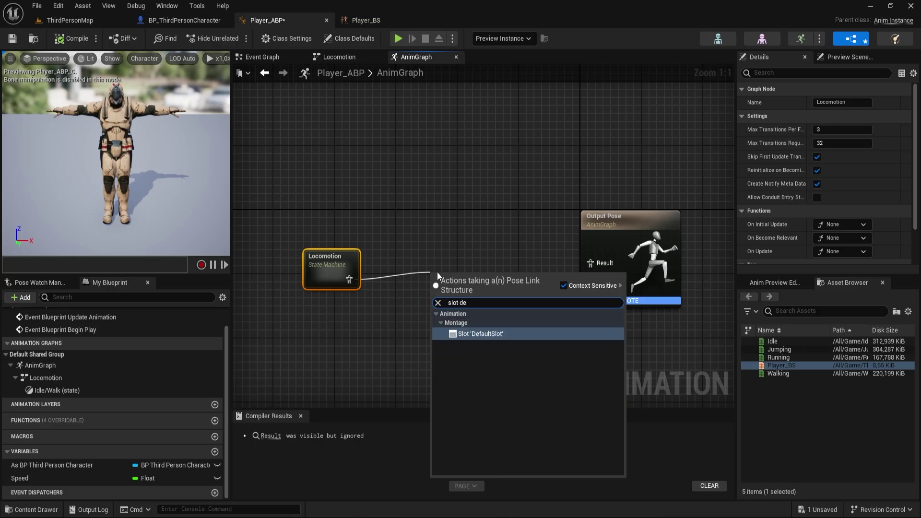
{"action": "key", "text": "Return"}
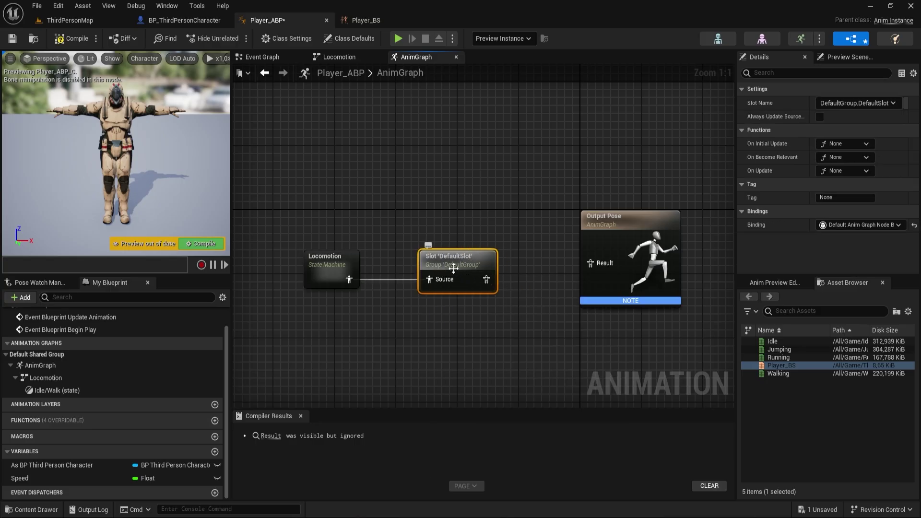
{"action": "left_click_drag", "start_coordinate": [487, 280], "coordinate": [606, 265]}
{"action": "left_click_drag", "start_coordinate": [638, 225], "coordinate": [599, 239]}
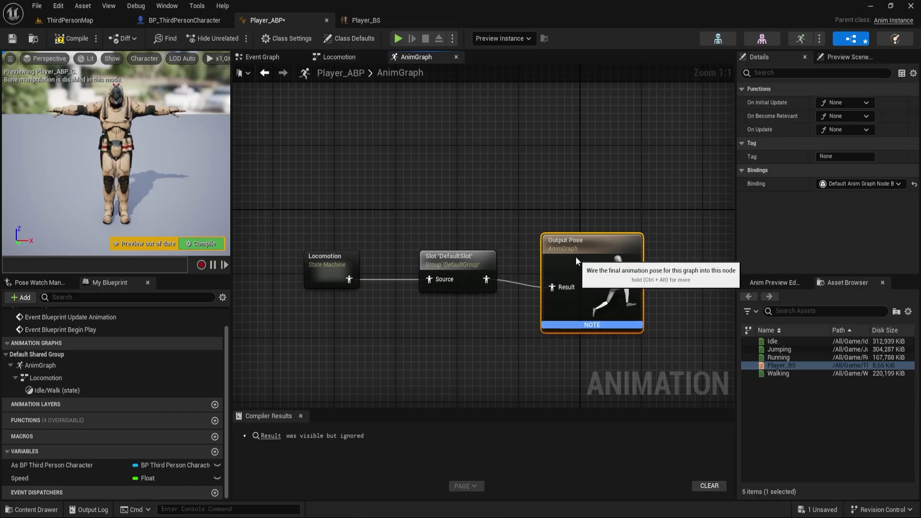
Compile Player_ABP and switch to the ThirdPersonMap level
{"action": "left_click", "coordinate": [84, 42]}
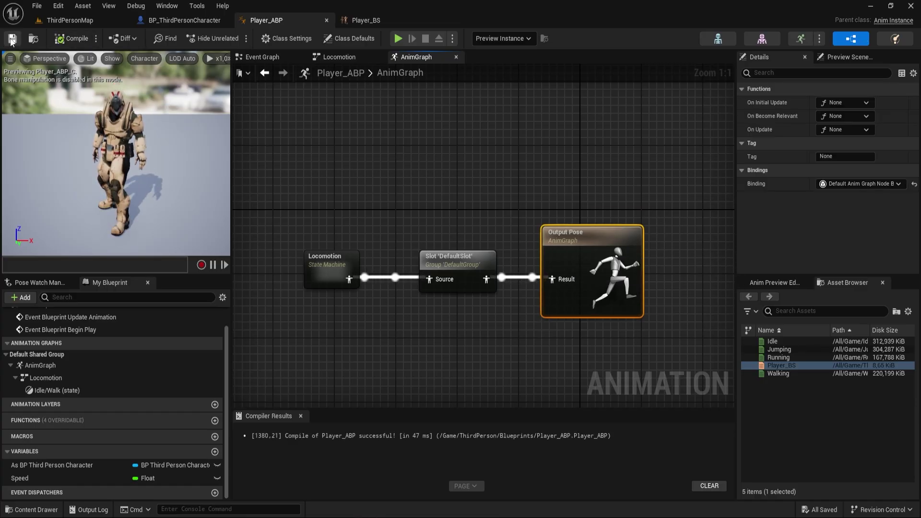
{"action": "left_click", "coordinate": [306, 148]}
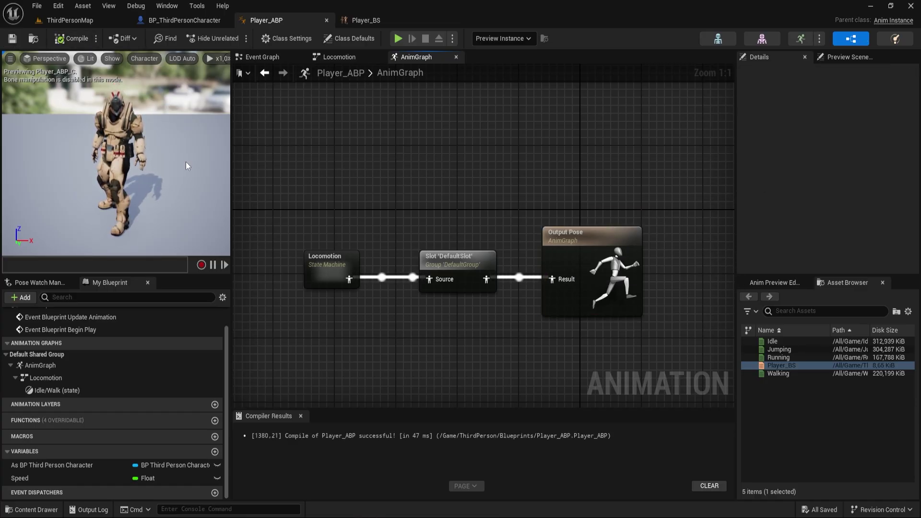
{"action": "left_click", "coordinate": [263, 56]}
Play-test the level, walking the character forward and turning with W and D, then stop
{"action": "key", "text": "alt+p"}
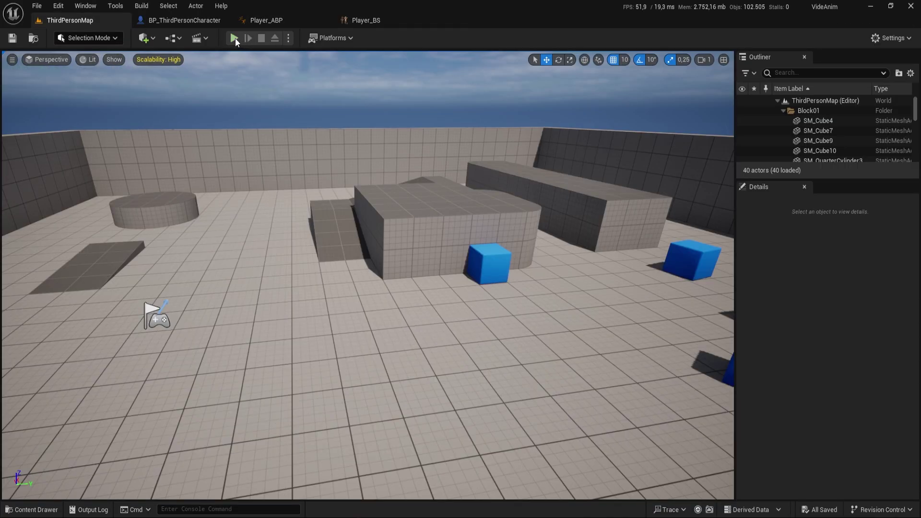
{"action": "left_click", "coordinate": [464, 268]}
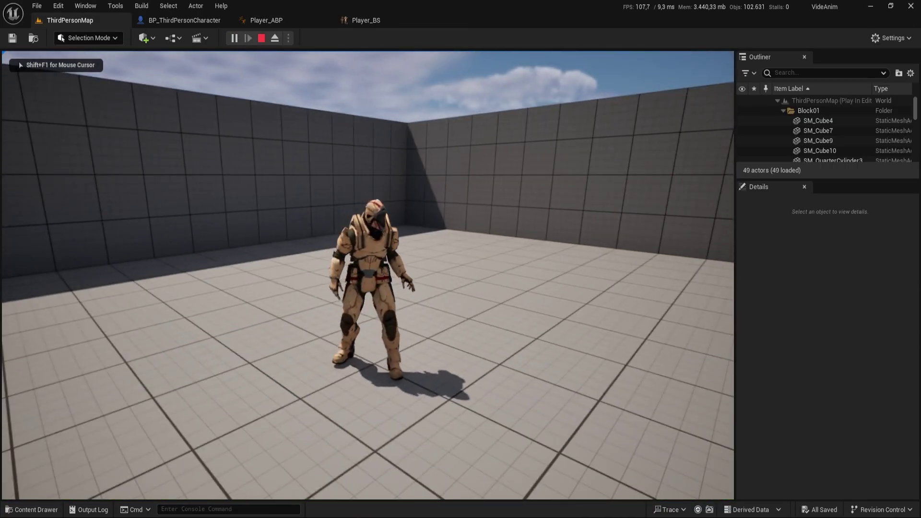
{"action": "key", "text": "w"}
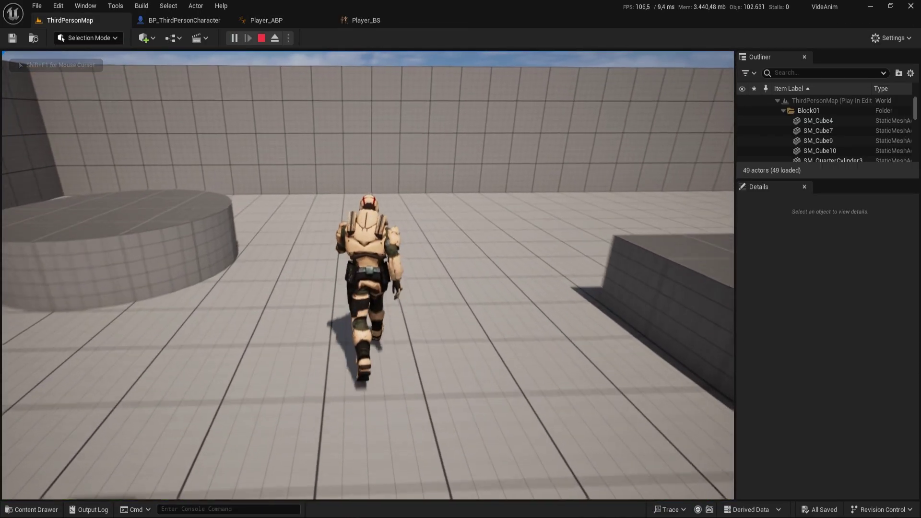
{"action": "key", "text": "d"}
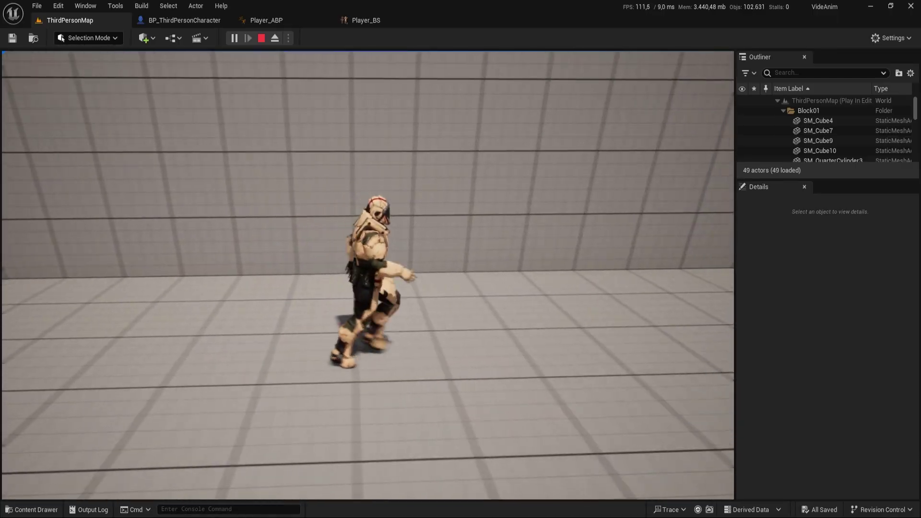
{"action": "key", "text": "w"}
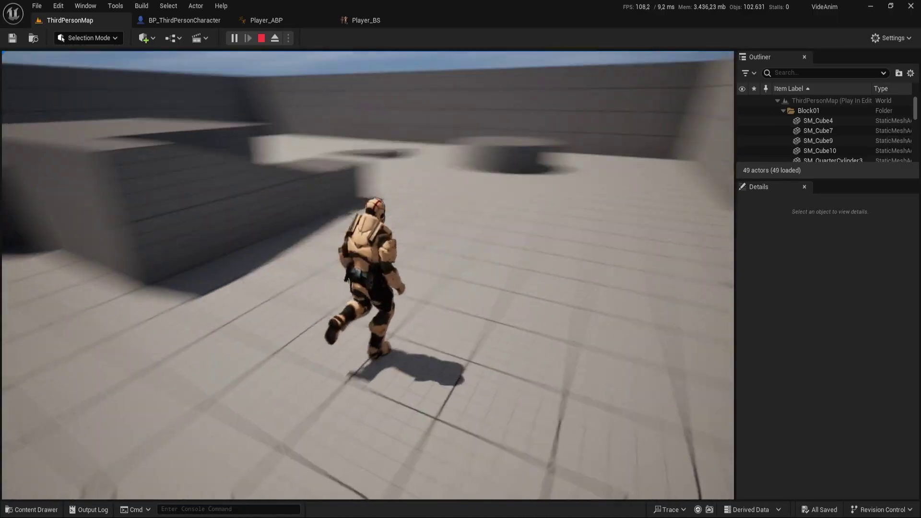
{"action": "key", "text": "Escape"}
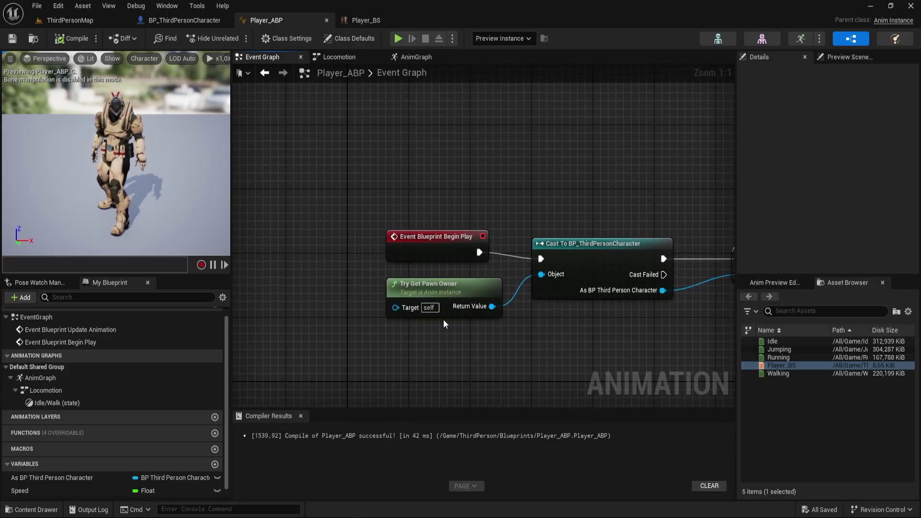
Delete the Begin Play event node and search the node list for 'init'
{"action": "left_click", "coordinate": [428, 259]}
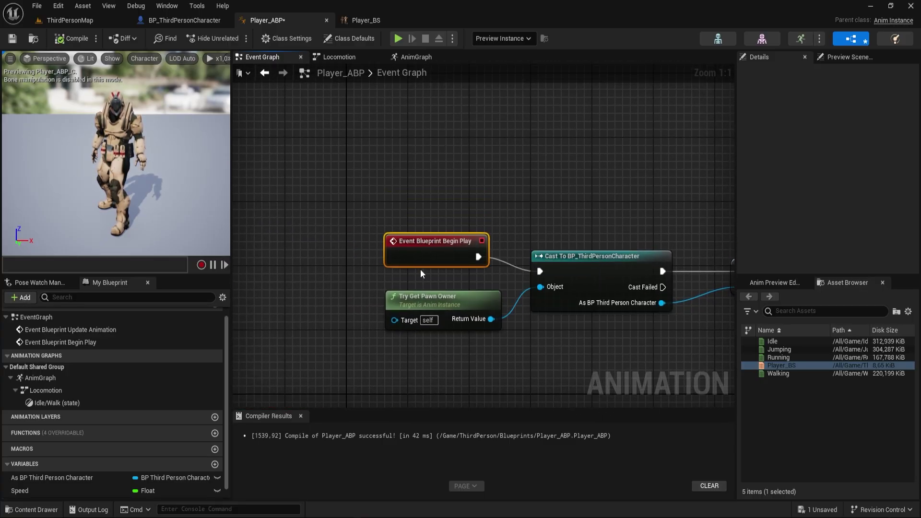
{"action": "key", "text": "Delete"}
{"action": "right_click", "coordinate": [410, 244]}
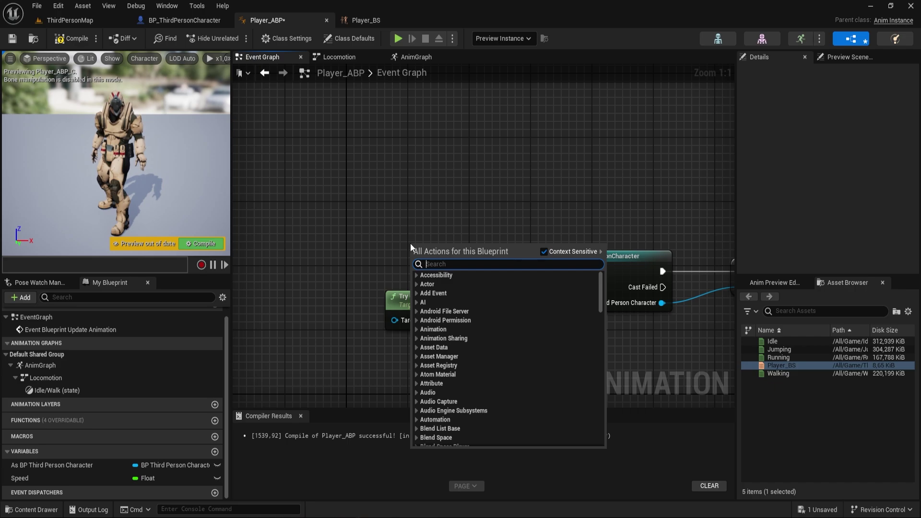
{"action": "type", "text": "init"}
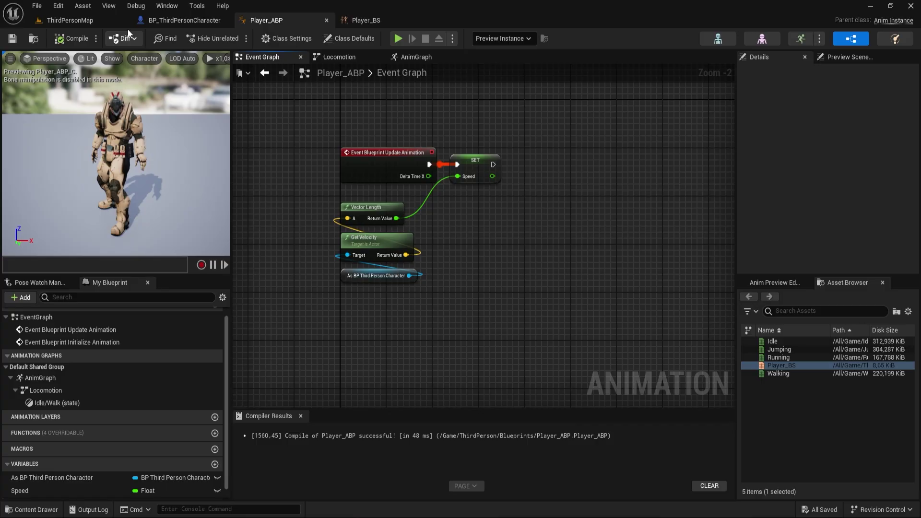
From BP_ThirdPersonCharacter, test sprinting with W and Shift, then return to the Locomotion graph
{"action": "left_click", "coordinate": [174, 20]}
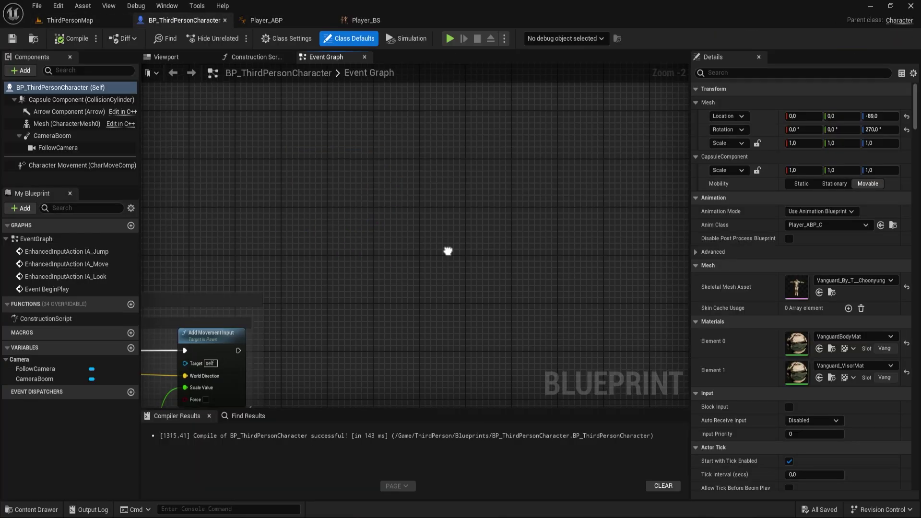
{"action": "right_click", "coordinate": [462, 271]}
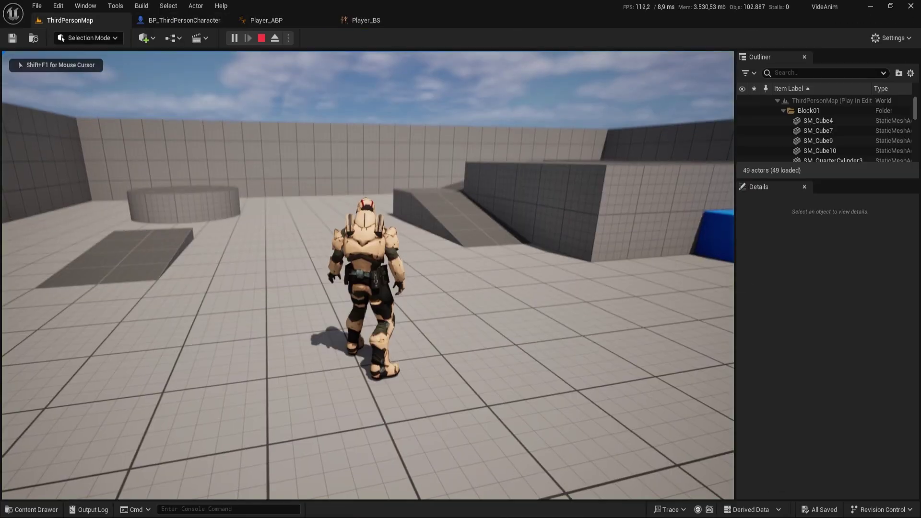
{"action": "key", "text": "w"}
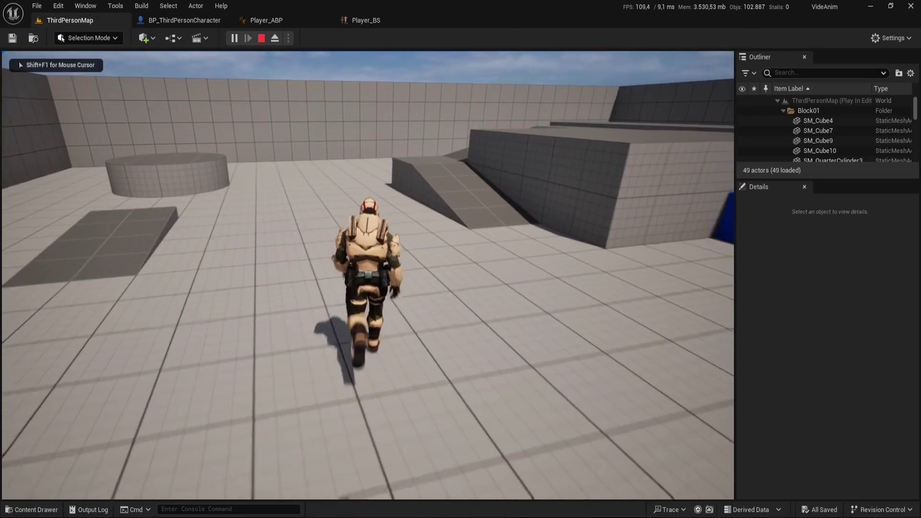
{"action": "key", "text": "shift"}
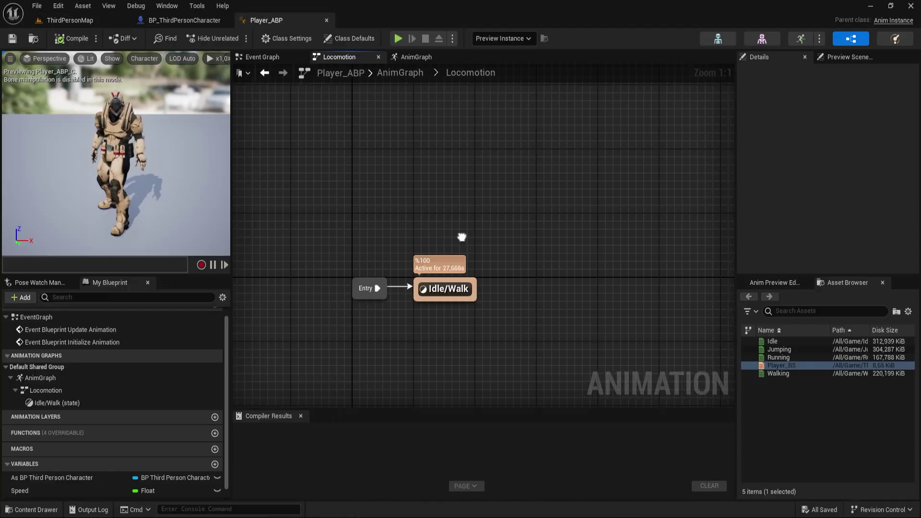
{"action": "mouse_move", "coordinate": [462, 237]}
{"action": "right_mouse_down"}
{"action": "mouse_move", "coordinate": [477, 235]}
{"action": "mouse_move", "coordinate": [448, 224]}
{"action": "right_mouse_up"}
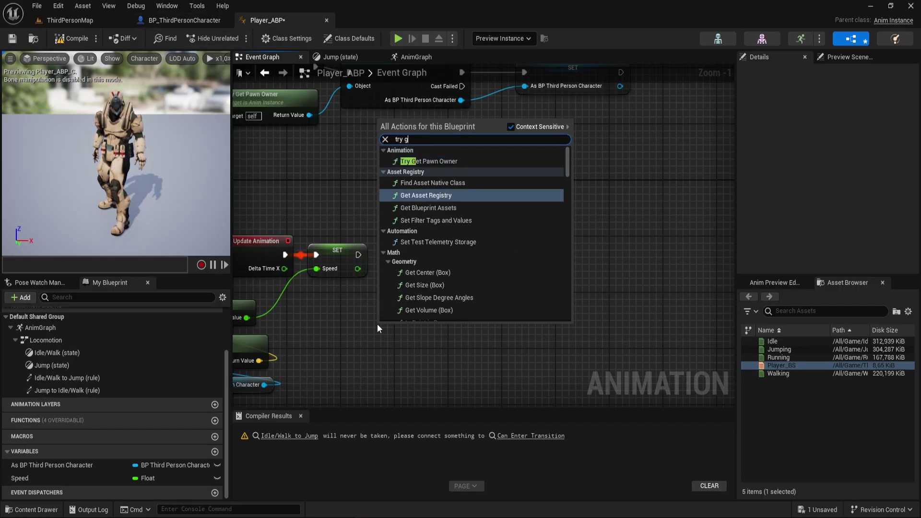
Build a Try Get Pawn Owner → Get Movement Component → Is Falling node chain
{"action": "key", "text": "Up"}
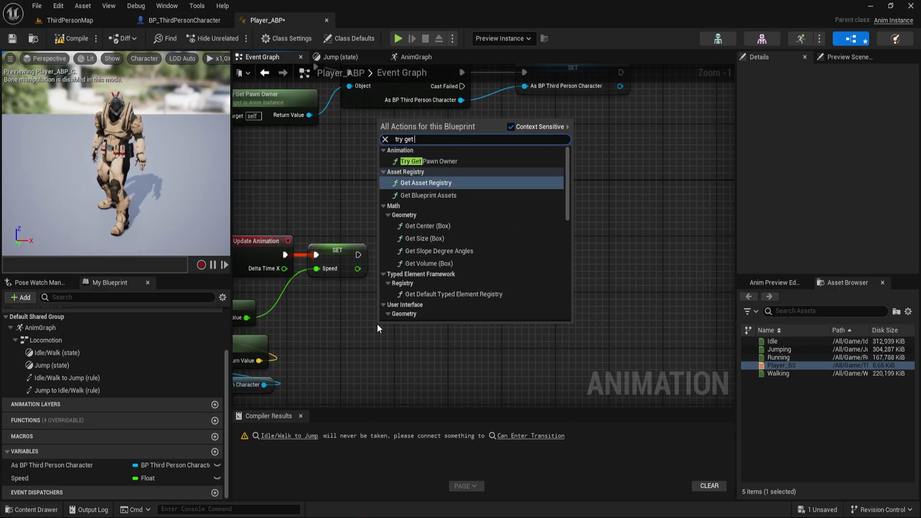
{"action": "key", "text": "Up"}
{"action": "key", "text": "Return"}
{"action": "left_click_drag", "start_coordinate": [470, 347], "coordinate": [517, 347]}
{"action": "type", "text": "get mov"}
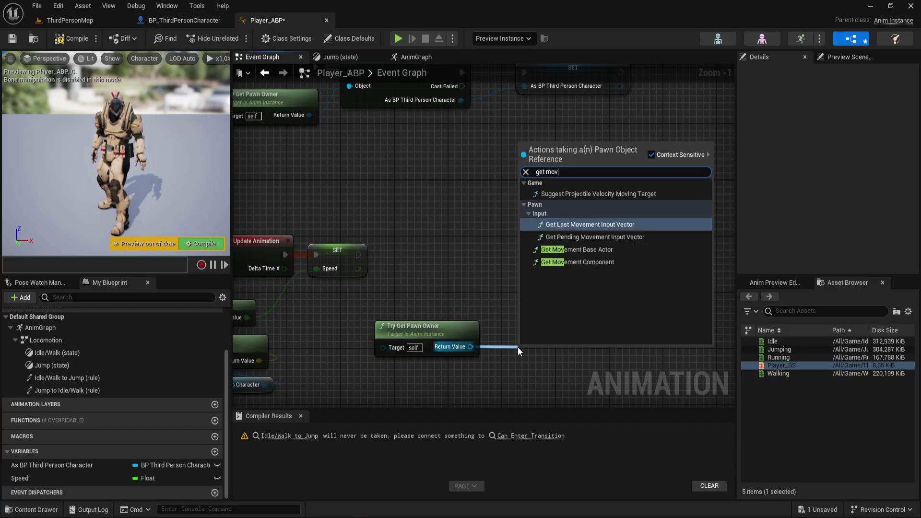
{"action": "type", "text": "emen"}
{"action": "left_click", "coordinate": [577, 240]}
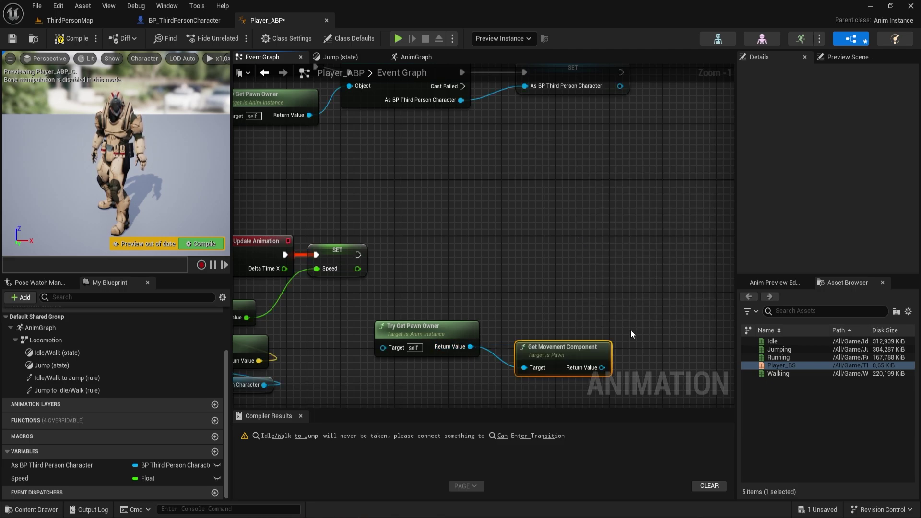
{"action": "left_click_drag", "start_coordinate": [602, 347], "coordinate": [560, 301]}
{"action": "type", "text": "is falling"}
{"action": "key", "text": "Return"}
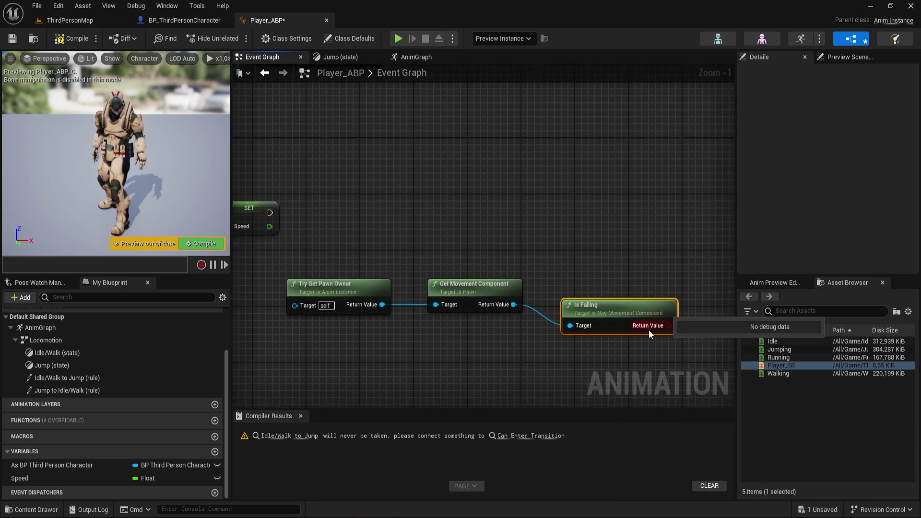
Promote Is Falling to a new 'Is in air?' variable and set it after SET Speed
{"action": "left_click_drag", "start_coordinate": [668, 326], "coordinate": [560, 250]}
{"action": "left_click", "coordinate": [601, 279]}
{"action": "type", "text": "Is in air?"}
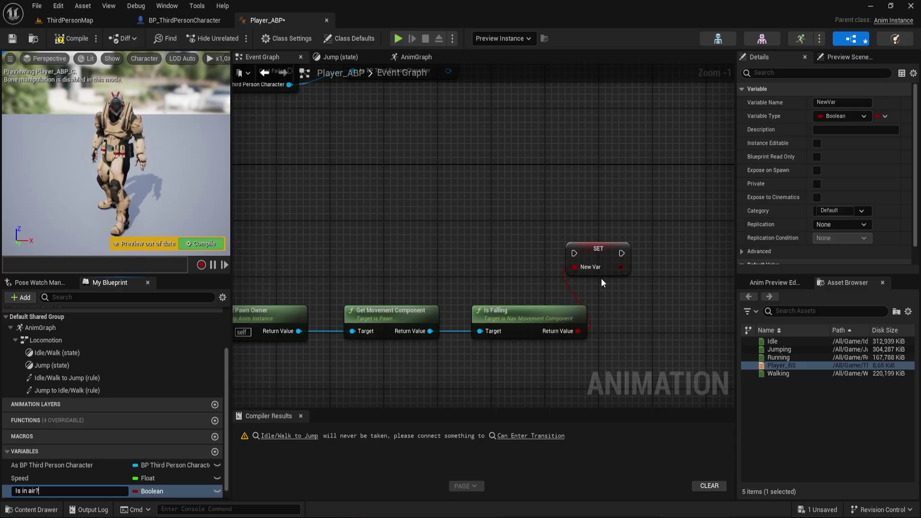
{"action": "key", "text": "Return"}
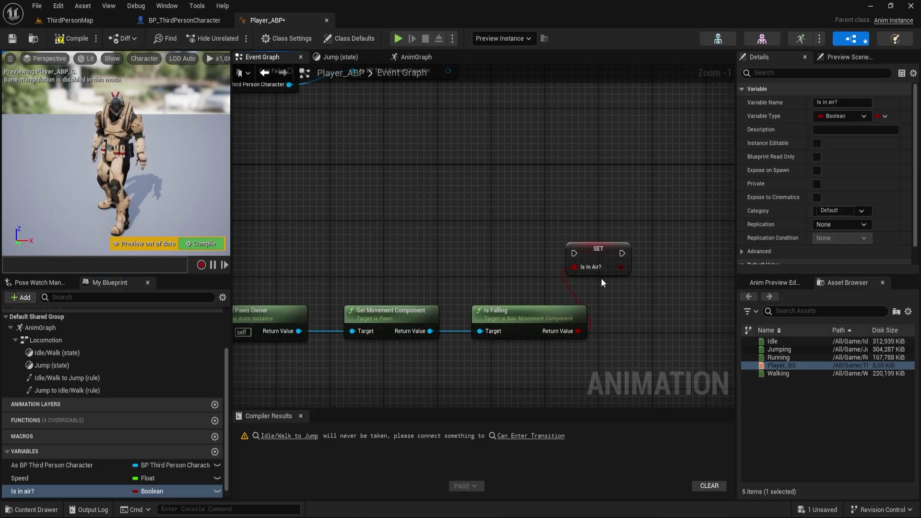
{"action": "right_click_drag", "start_coordinate": [601, 279], "coordinate": [665, 283]}
{"action": "left_click_drag", "start_coordinate": [640, 257], "coordinate": [252, 244]}
{"action": "right_click_drag", "start_coordinate": [421, 293], "coordinate": [463, 278]}
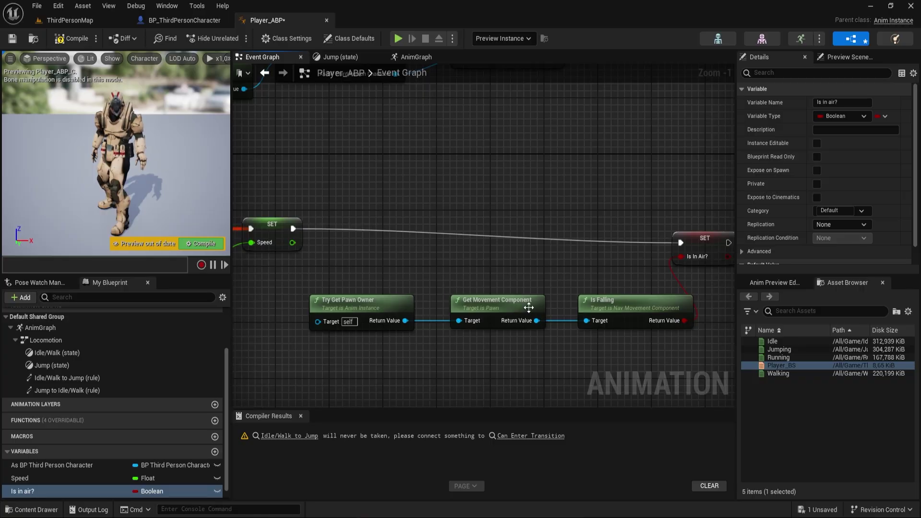
Rearrange the pawn owner, movement component and Is Falling nodes into a tidy group
{"action": "left_click_drag", "start_coordinate": [528, 308], "coordinate": [387, 257]}
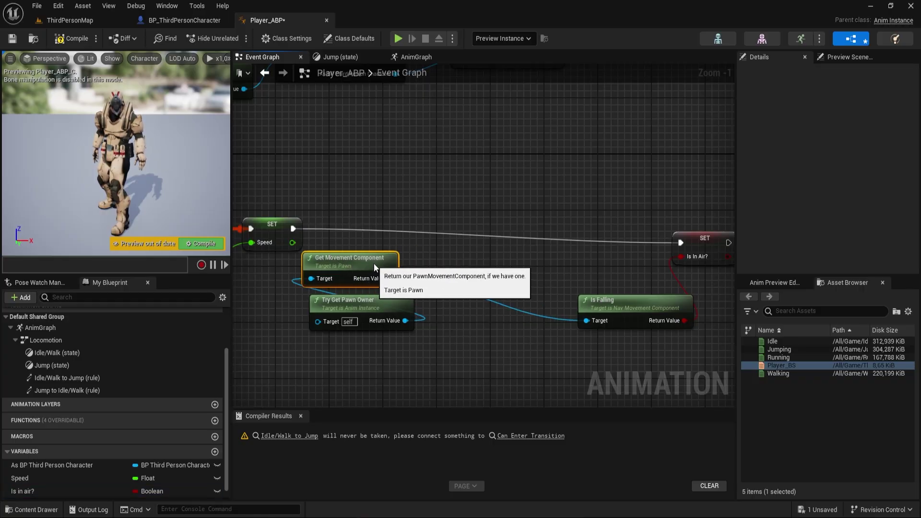
{"action": "left_click", "coordinate": [369, 301], "text": "ctrl"}
{"action": "left_click_drag", "start_coordinate": [349, 248], "coordinate": [356, 305]}
{"action": "left_click_drag", "start_coordinate": [632, 302], "coordinate": [382, 266]}
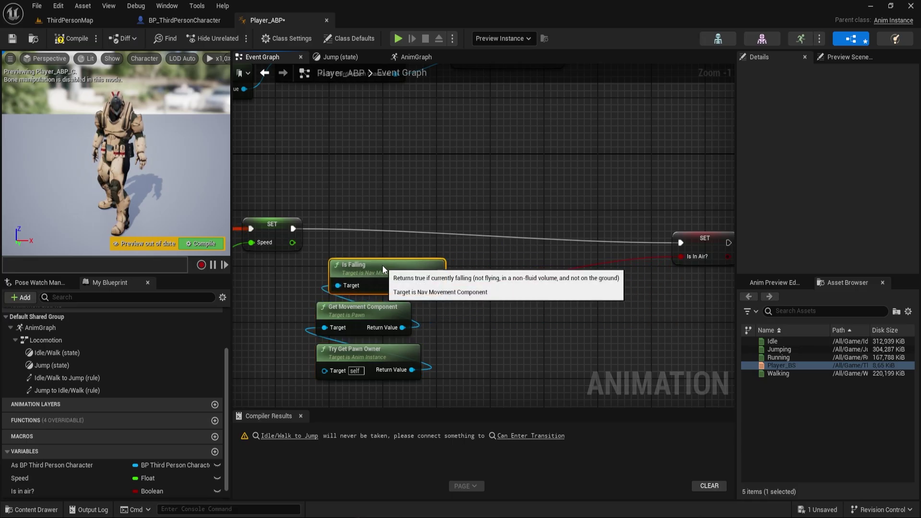
{"action": "left_click", "coordinate": [472, 74]}
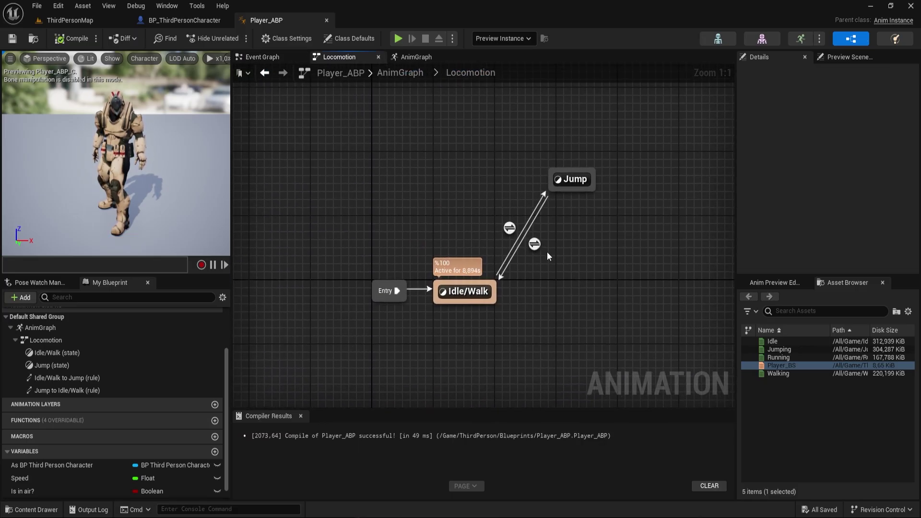
Replace the Jump state with a new JumpStart state linked from Idle/Walk
{"action": "right_click_drag", "start_coordinate": [549, 256], "coordinate": [479, 244]}
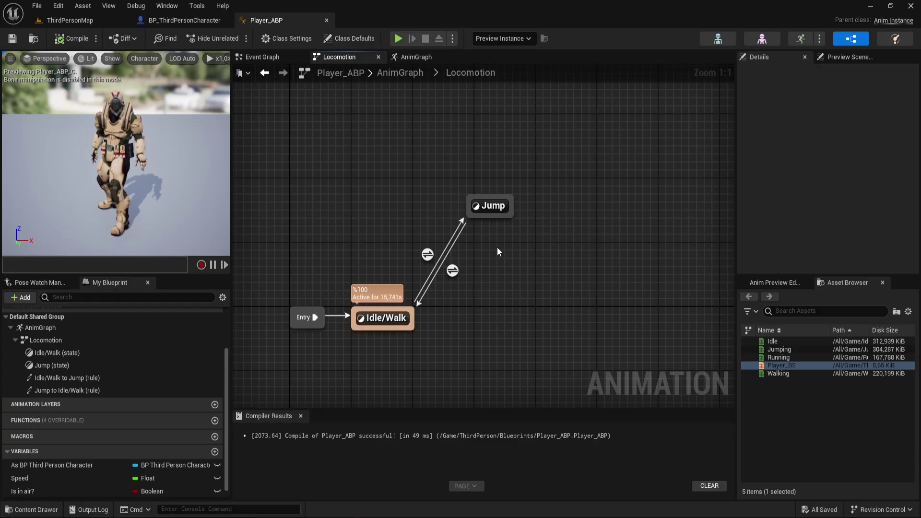
{"action": "left_click", "coordinate": [490, 205]}
{"action": "key", "text": "Delete"}
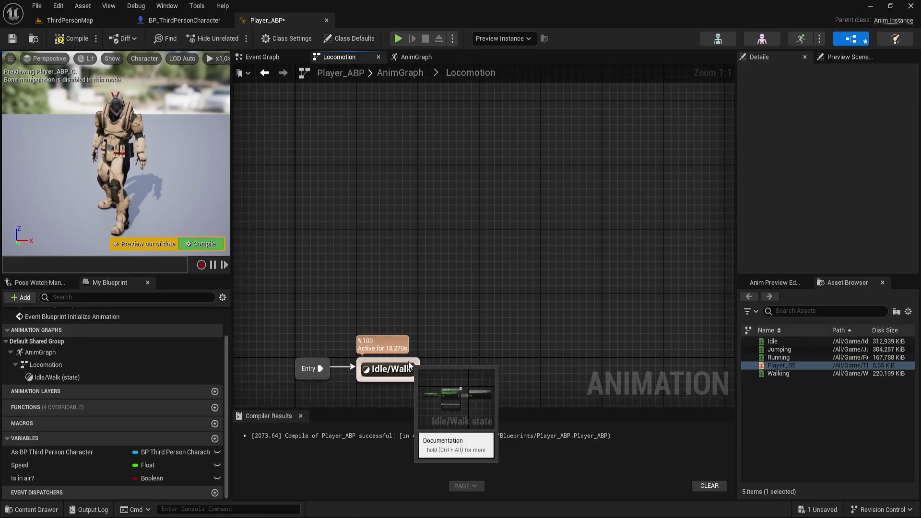
{"action": "left_click_drag", "start_coordinate": [409, 366], "coordinate": [453, 263]}
{"action": "type", "text": "JumpS"}
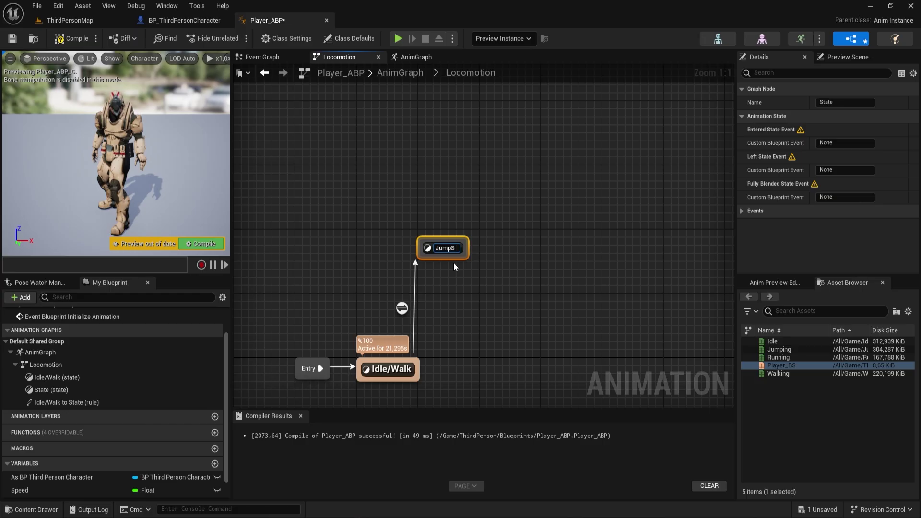
{"action": "type", "text": "tart"}
{"action": "key", "text": "Return"}
Add JumpLoop and JumpEnd states after JumpStart, with JumpEnd linking back to Idle/Walk
{"action": "left_click_drag", "start_coordinate": [454, 263], "coordinate": [574, 284]}
{"action": "left_click", "coordinate": [575, 283]}
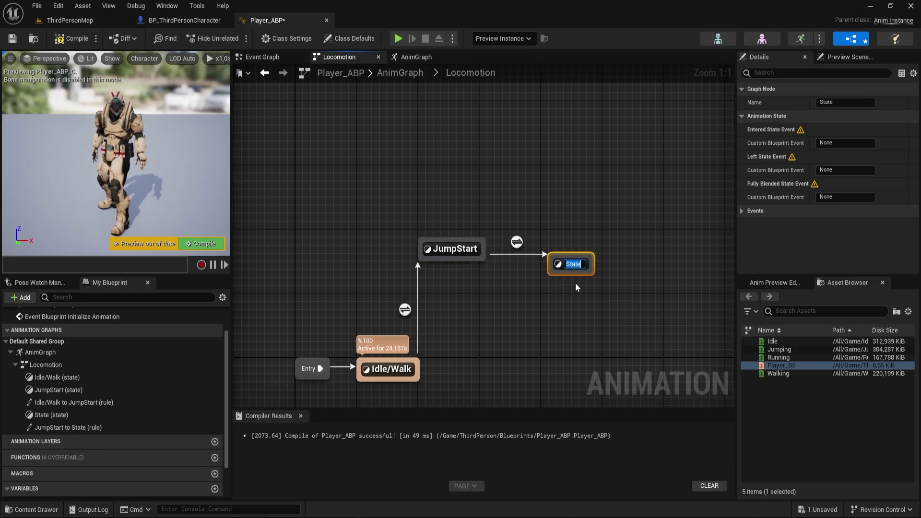
{"action": "type", "text": "JumpLoop"}
{"action": "key", "text": "Return"}
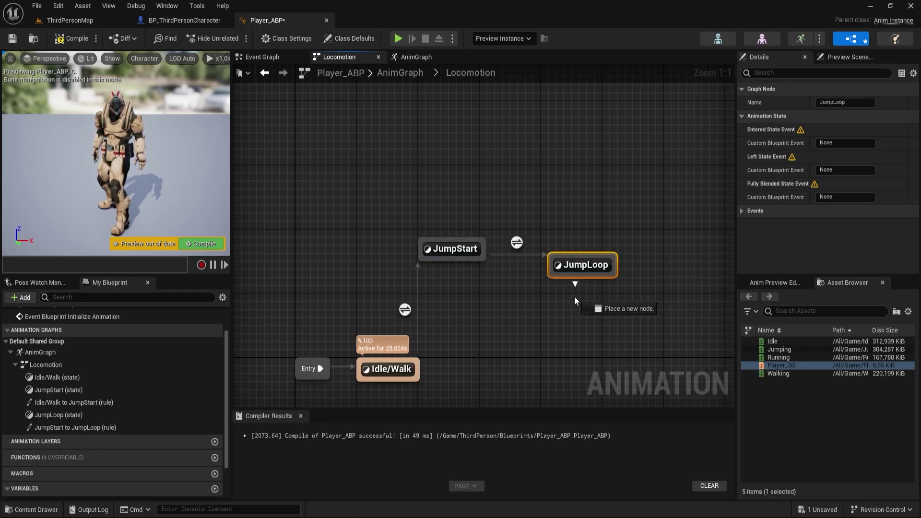
{"action": "left_click_drag", "start_coordinate": [574, 300], "coordinate": [586, 326]}
{"action": "left_click", "coordinate": [607, 138]}
{"action": "type", "text": "Jump"}
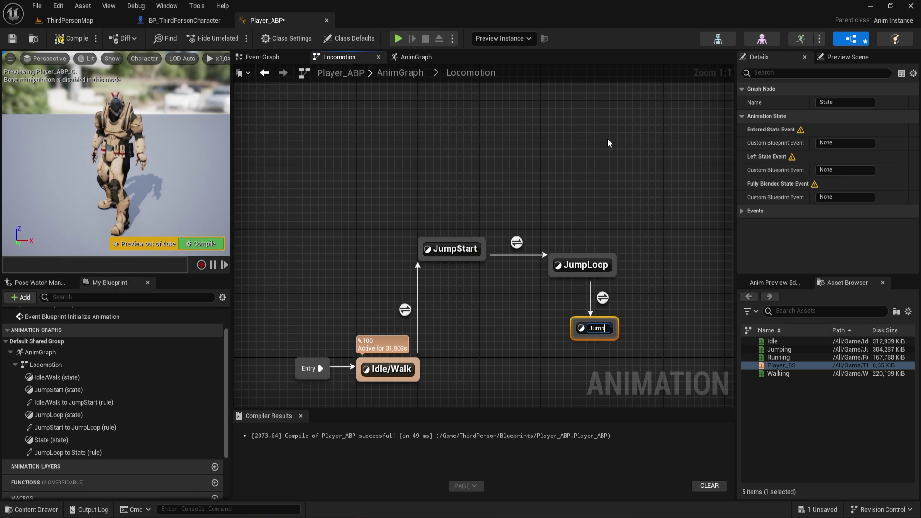
{"action": "type", "text": "End"}
{"action": "key", "text": "Return"}
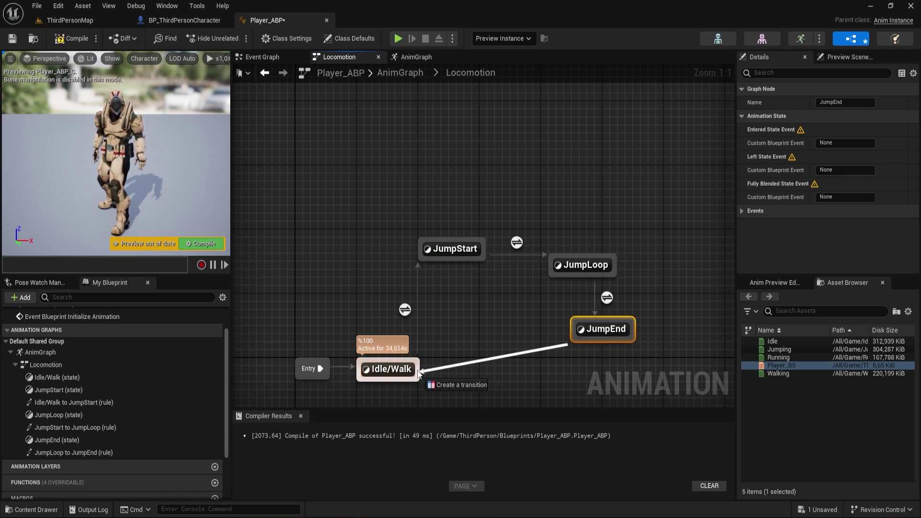
{"action": "left_click_drag", "start_coordinate": [570, 323], "coordinate": [398, 370]}
Use Is in air? as the Idle/Walk to JumpStart transition condition
{"action": "right_click_drag", "start_coordinate": [448, 341], "coordinate": [444, 222]}
{"action": "double_click", "coordinate": [424, 236]}
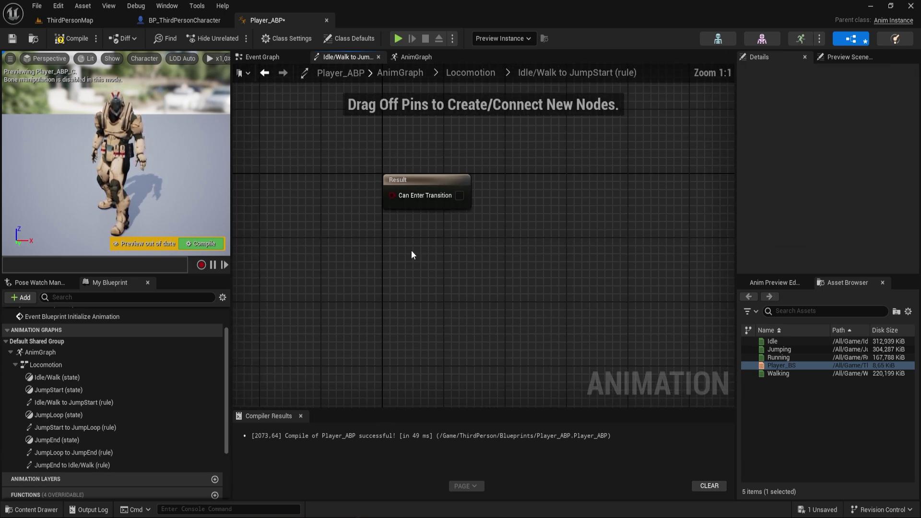
{"action": "scroll", "coordinate": [93, 451], "scroll_direction": "down", "scroll_amount": 3}
{"action": "left_click_drag", "start_coordinate": [23, 478], "coordinate": [476, 238]}
Open the JumpStart state and make two duplicates of the Jumping animation
{"action": "left_click", "coordinate": [471, 72]}
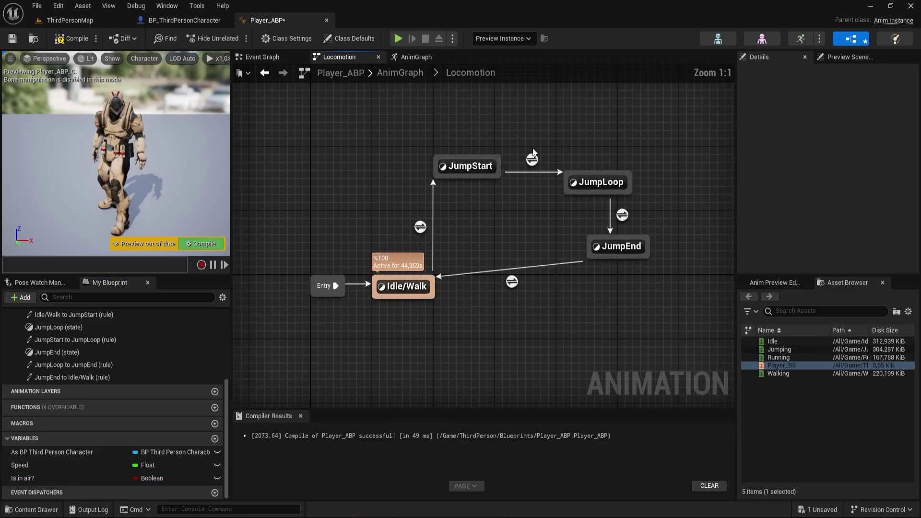
{"action": "double_click", "coordinate": [473, 165]}
{"action": "key", "text": "ctrl+space"}
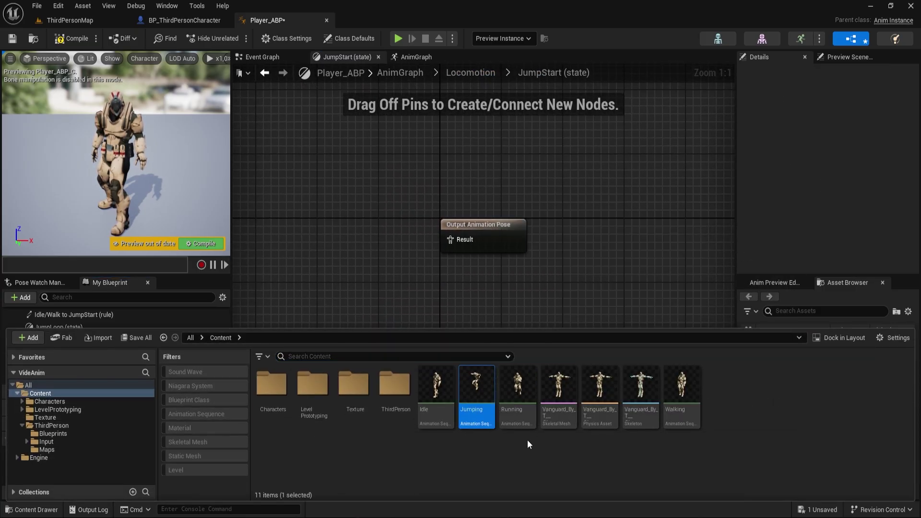
{"action": "key", "text": "ctrl+d"}
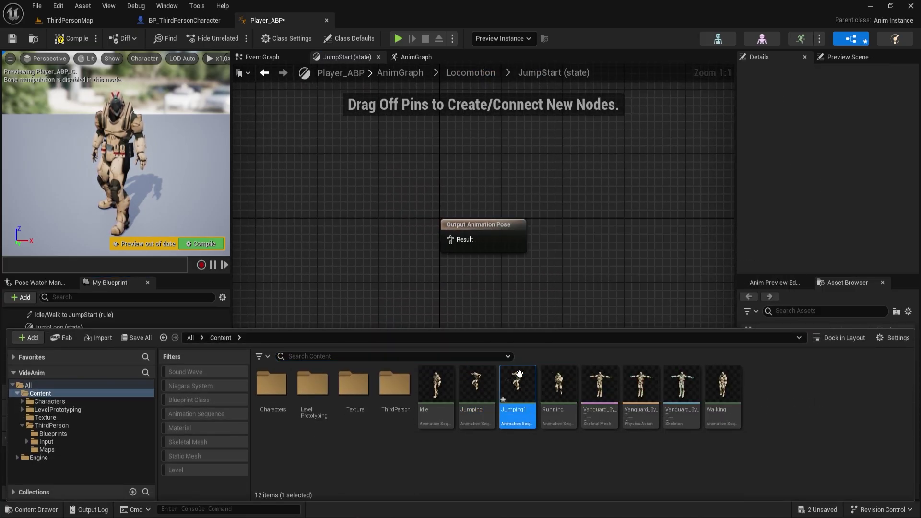
{"action": "key", "text": "ctrl+d"}
Rename the jump animations to JumpStart, JumLoop and JumpEnd
{"action": "type", "text": "JumpStart"}
{"action": "key", "text": "Return"}
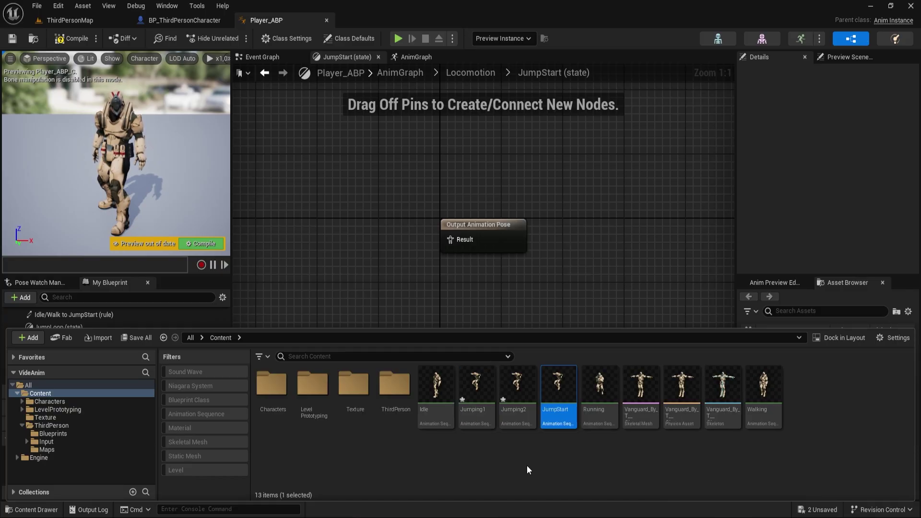
{"action": "key", "text": "Left"}
{"action": "key", "text": "Left"}
{"action": "key", "text": "F2"}
{"action": "type", "text": "Jump"}
{"action": "key", "text": "BackSpace"}
{"action": "type", "text": "Loop"}
{"action": "key", "text": "Return"}
{"action": "key", "text": "Right"}
{"action": "key", "text": "F2"}
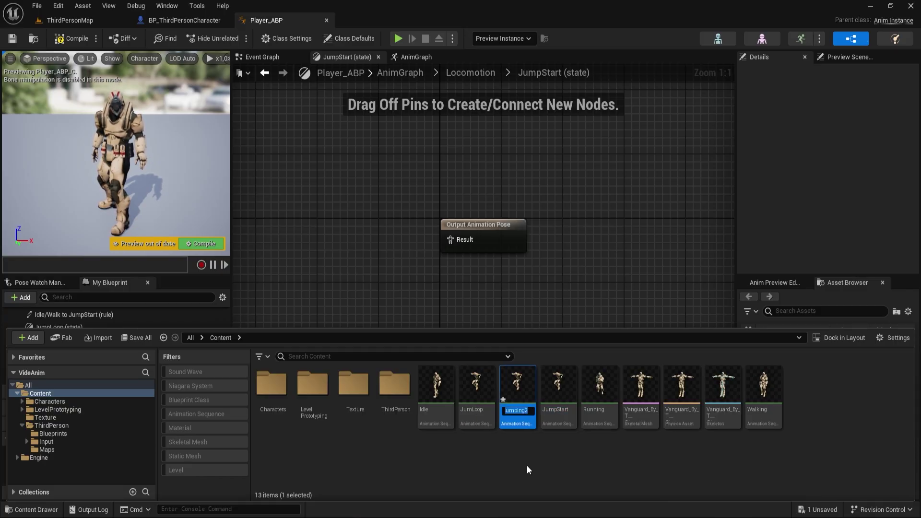
{"action": "type", "text": "JumpEnd"}
{"action": "key", "text": "Return"}
{"action": "left_click", "coordinate": [527, 464]}
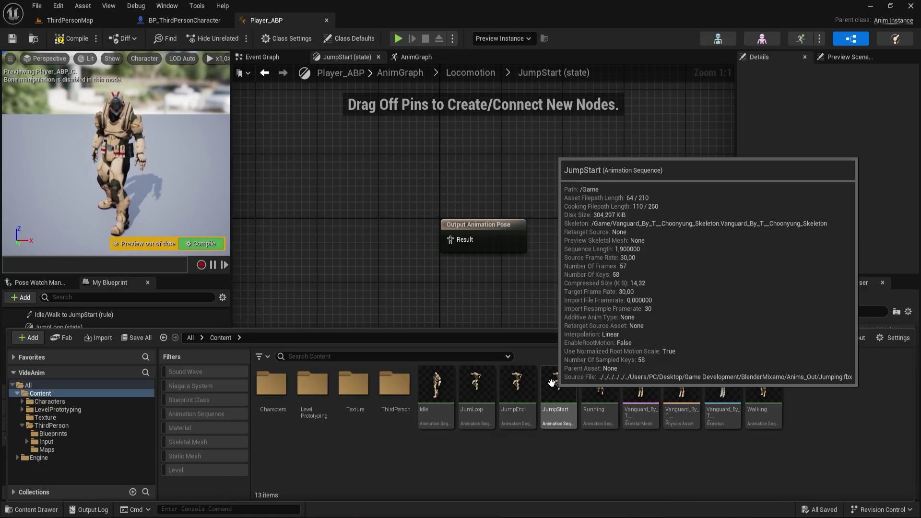
Trim the JumpStart animation to end at frame 19, removing frames 20 to 58
{"action": "double_click", "coordinate": [557, 387]}
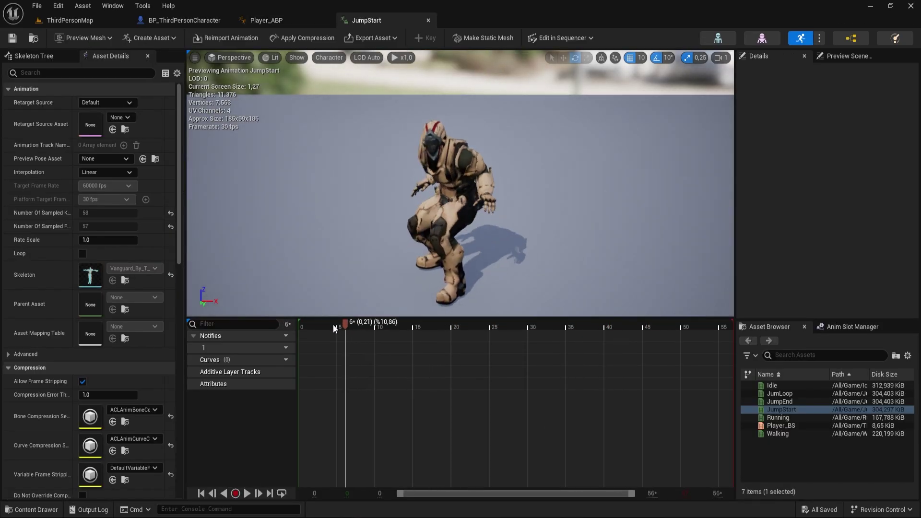
{"action": "left_click_drag", "start_coordinate": [333, 325], "coordinate": [416, 326]}
{"action": "right_click", "coordinate": [446, 326]}
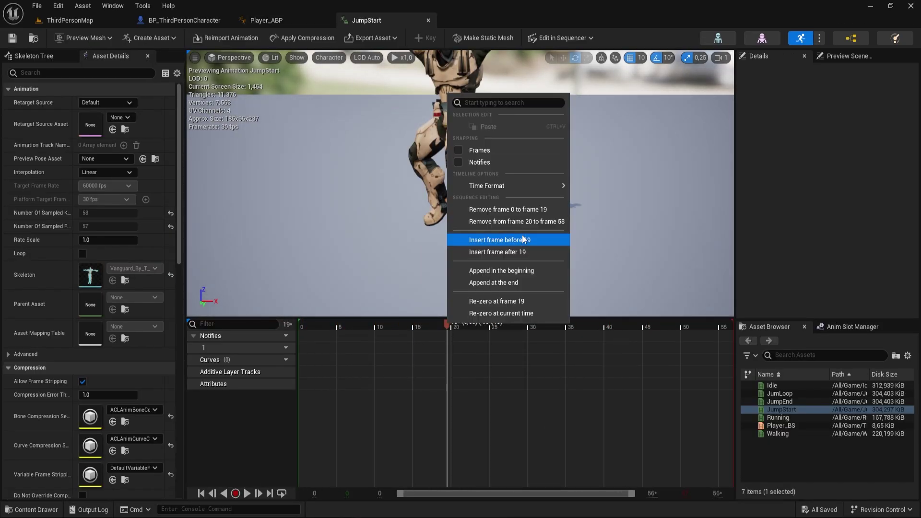
{"action": "left_click", "coordinate": [528, 223]}
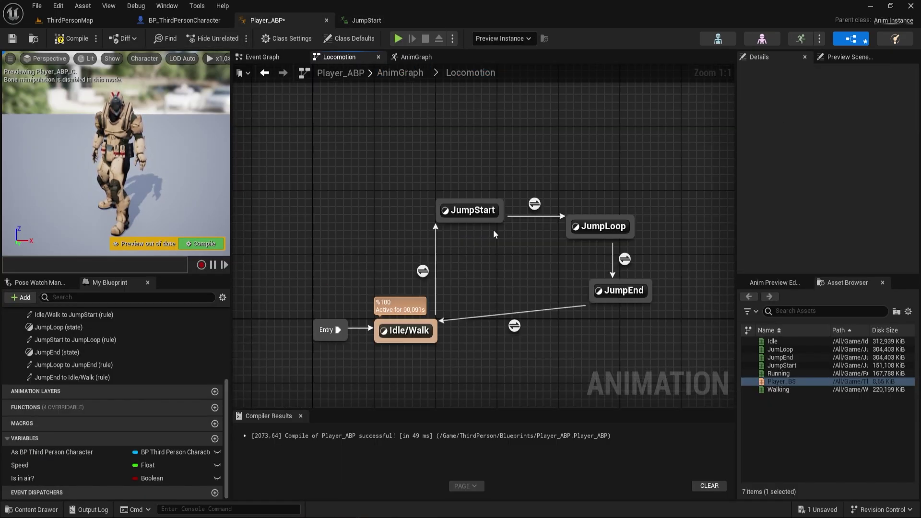
Make the JumpStart to JumpLoop rule pass when Time Remaining (ratio) < 0,1, and save
{"action": "double_click", "coordinate": [534, 205]}
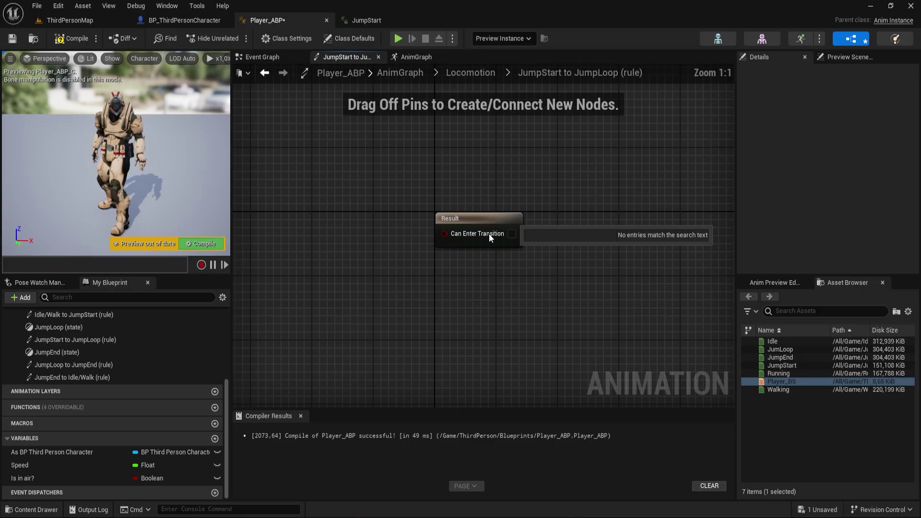
{"action": "right_click", "coordinate": [379, 239]}
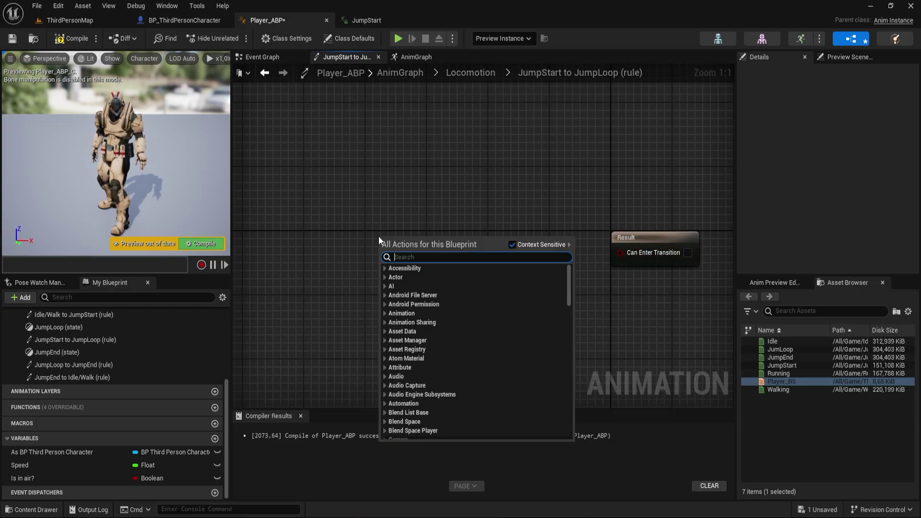
{"action": "type", "text": "time rema"}
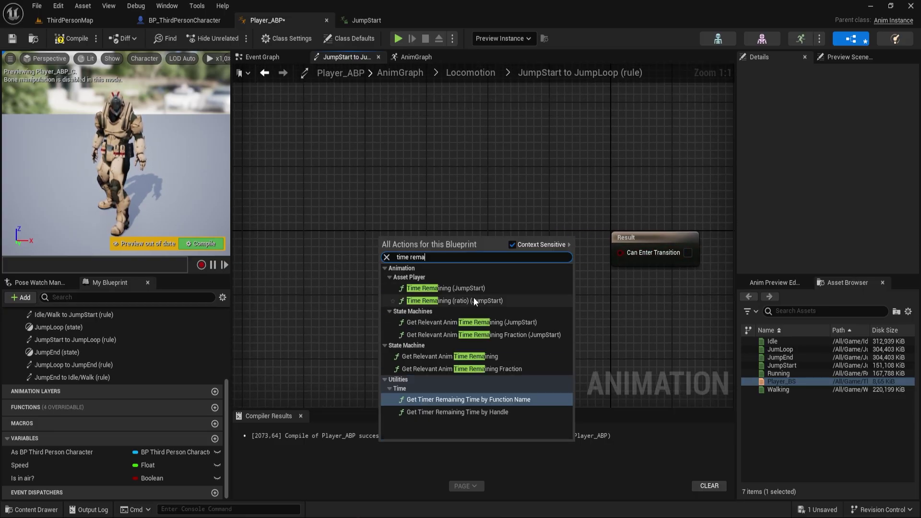
{"action": "left_click", "coordinate": [474, 298]}
{"action": "left_click_drag", "start_coordinate": [440, 237], "coordinate": [325, 234]}
{"action": "left_click_drag", "start_coordinate": [377, 251], "coordinate": [429, 252]}
{"action": "type", "text": "les"}
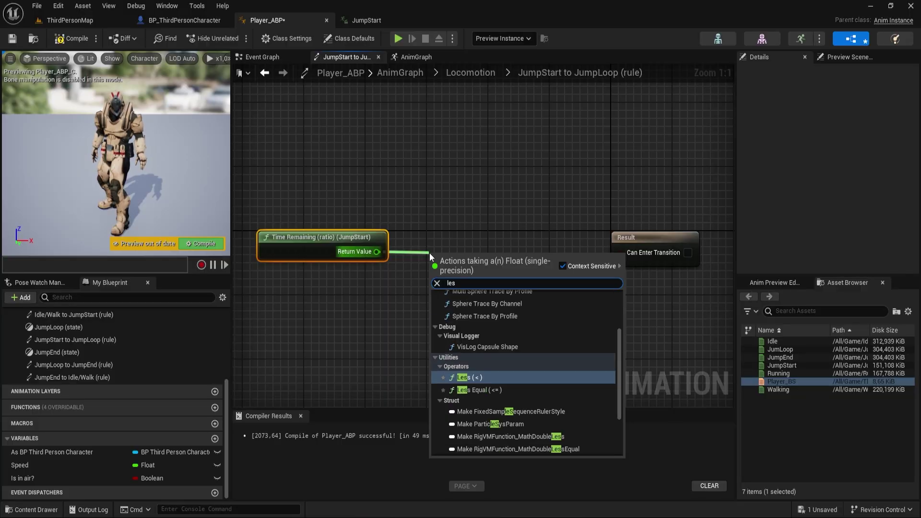
{"action": "left_click", "coordinate": [473, 380]}
{"action": "left_click", "coordinate": [450, 272]}
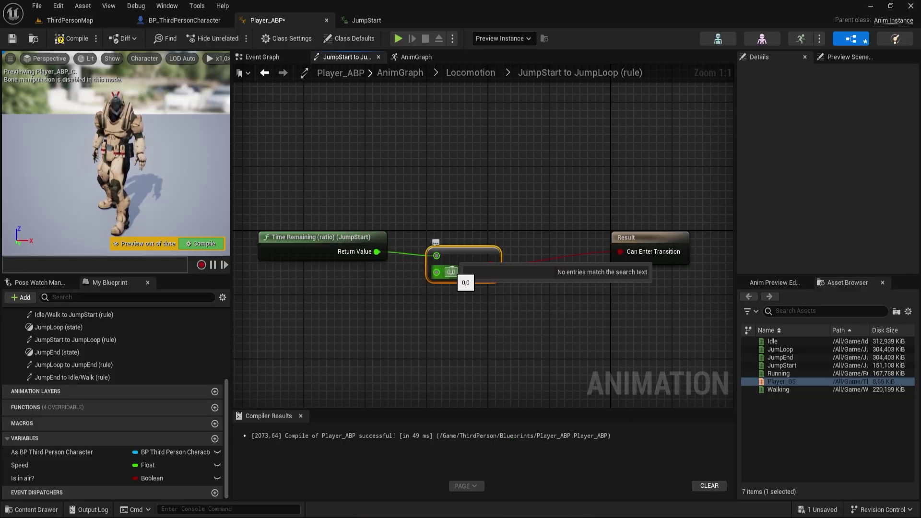
{"action": "type", "text": "0,1"}
{"action": "left_click", "coordinate": [487, 336]}
{"action": "key", "text": "ctrl+s"}
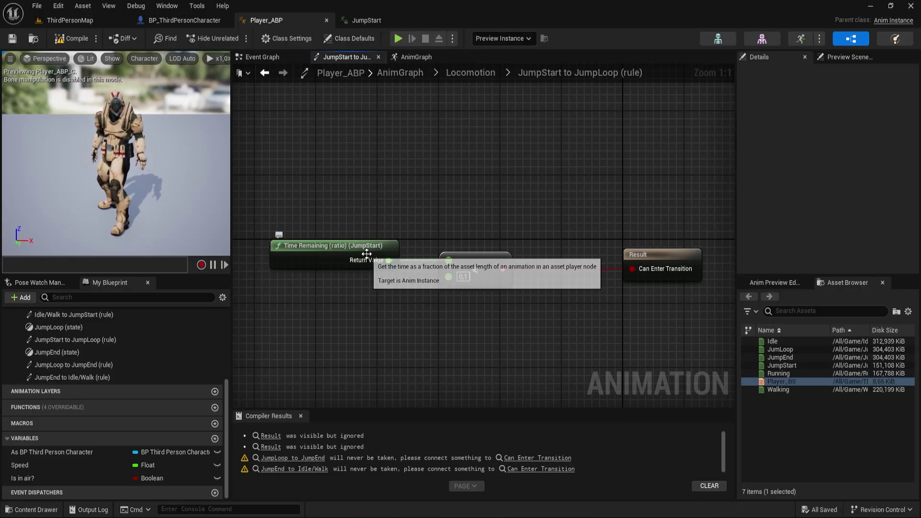
{"action": "left_click", "coordinate": [470, 72]}
Trim JumLoop by removing its first 20 frames and everything after frame 8, then save
{"action": "double_click", "coordinate": [780, 350]}
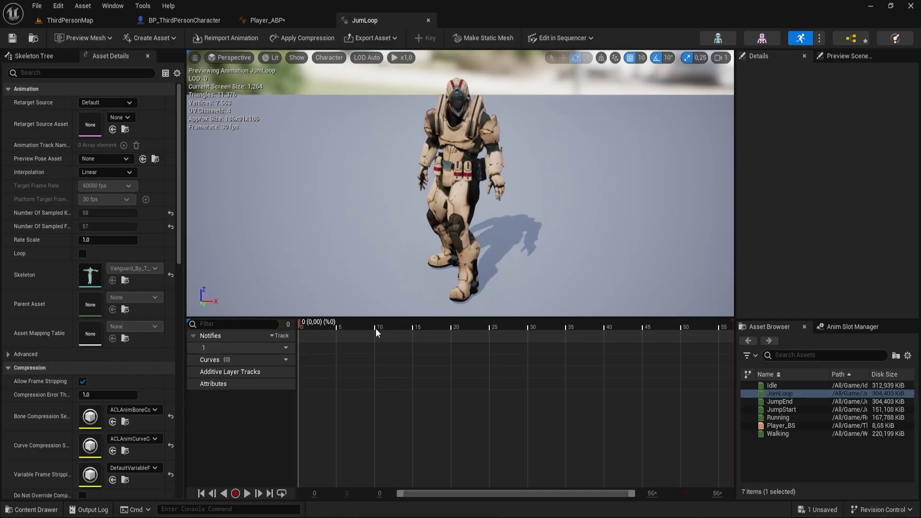
{"action": "left_click_drag", "start_coordinate": [375, 329], "coordinate": [454, 327]}
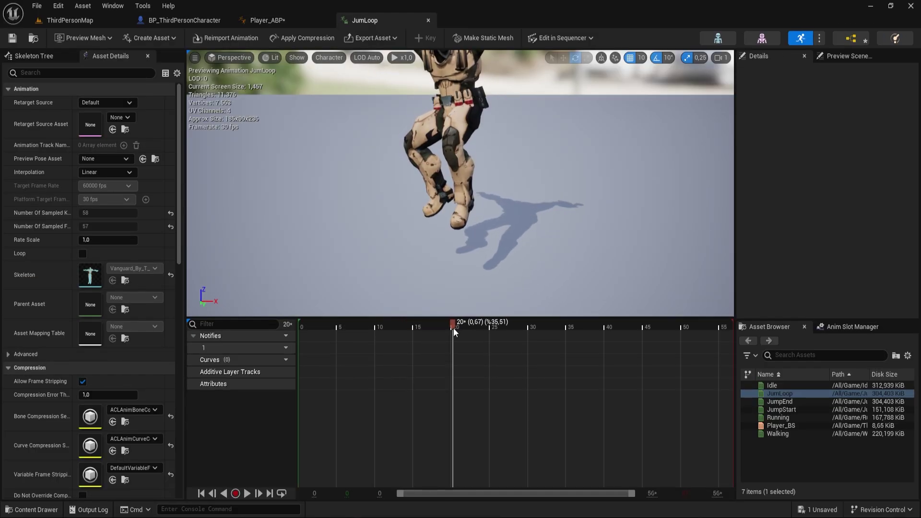
{"action": "right_click", "coordinate": [453, 328]}
{"action": "left_click", "coordinate": [499, 220]}
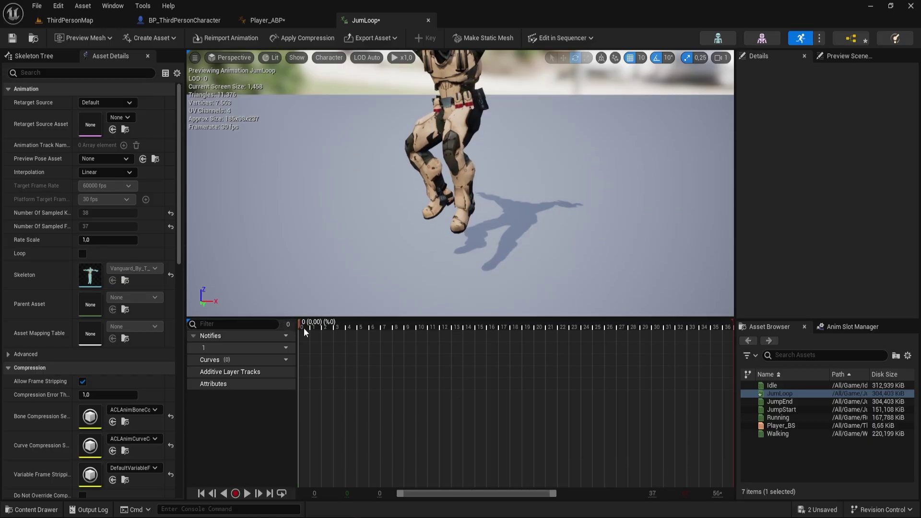
{"action": "left_click_drag", "start_coordinate": [304, 328], "coordinate": [395, 328]}
{"action": "right_click", "coordinate": [395, 327]}
{"action": "left_click", "coordinate": [460, 226]}
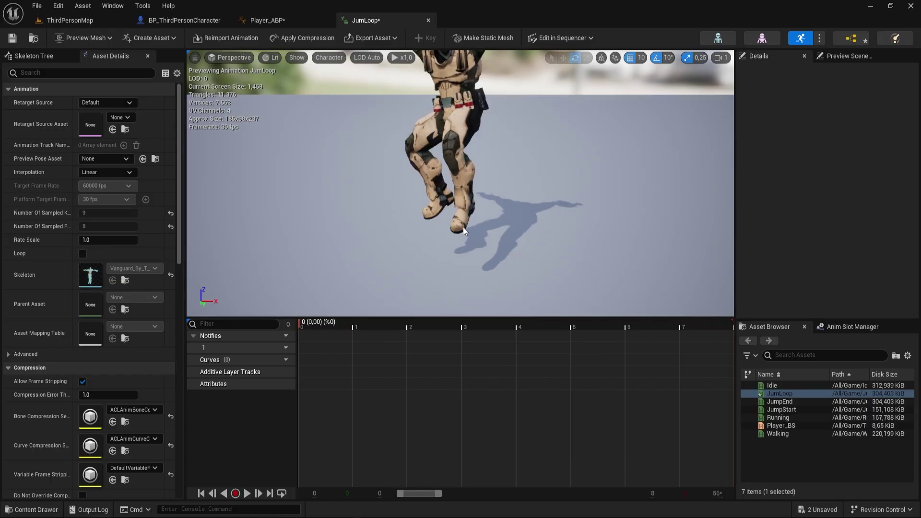
{"action": "key", "text": "ctrl+s"}
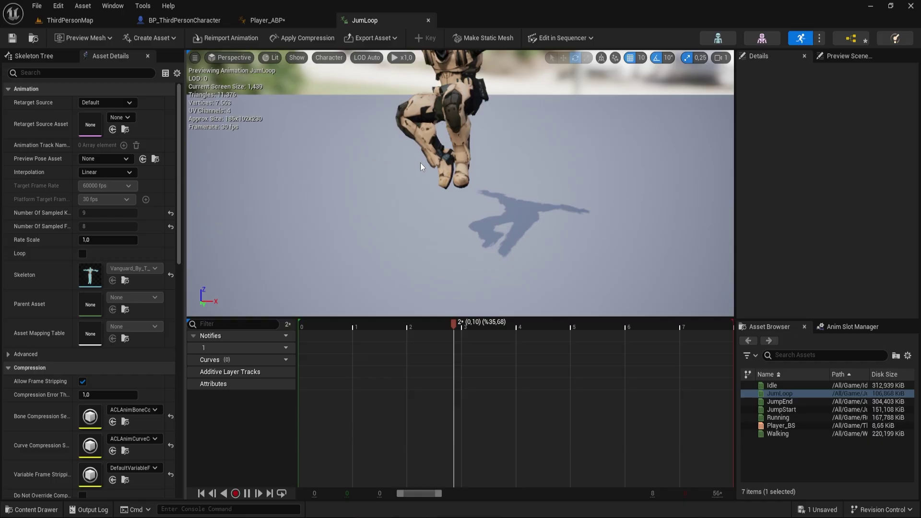
Wire a JumLoop sequence player into the JumpLoop state's output pose, compile and save
{"action": "left_click", "coordinate": [267, 20]}
{"action": "key", "text": "ctrl+space"}
{"action": "mouse_move", "coordinate": [476, 380]}
{"action": "left_mouse_down"}
{"action": "mouse_move", "coordinate": [411, 222]}
{"action": "mouse_move", "coordinate": [531, 220]}
{"action": "left_mouse_up"}
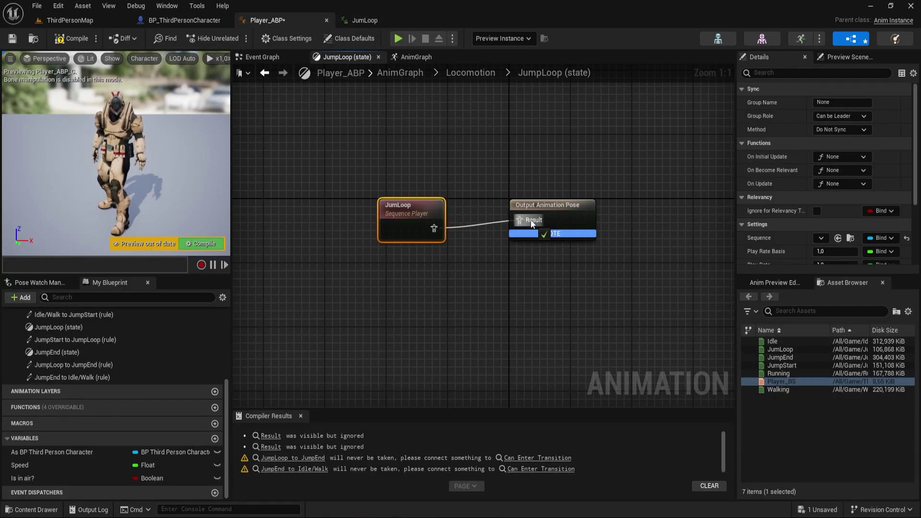
{"action": "left_click", "coordinate": [527, 287]}
{"action": "key", "text": "ctrl+s"}
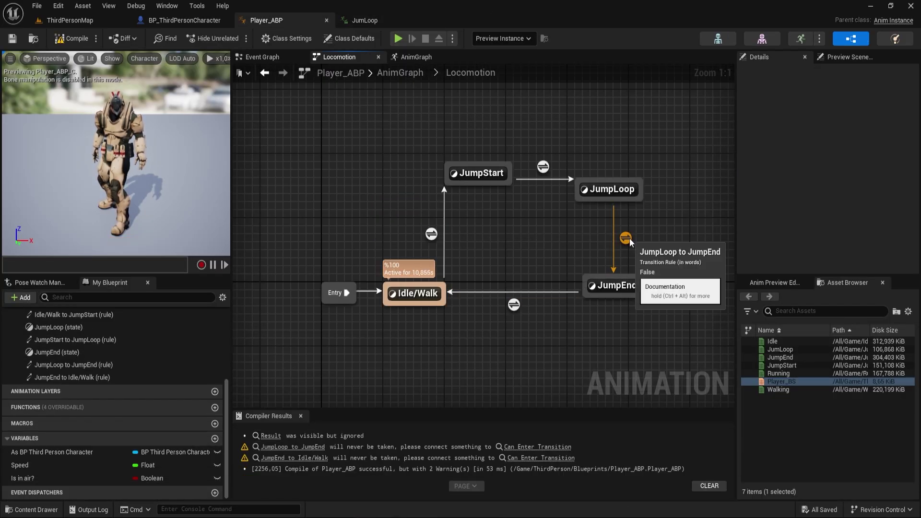
Drive the JumpLoop to JumpEnd rule with NOT Is In Air?
{"action": "double_click", "coordinate": [626, 238]}
{"action": "mouse_move", "coordinate": [29, 478]}
{"action": "left_mouse_down", "text": "ctrl"}
{"action": "mouse_move", "coordinate": [283, 233]}
{"action": "mouse_move", "coordinate": [343, 237]}
{"action": "left_mouse_up", "text": "ctrl"}
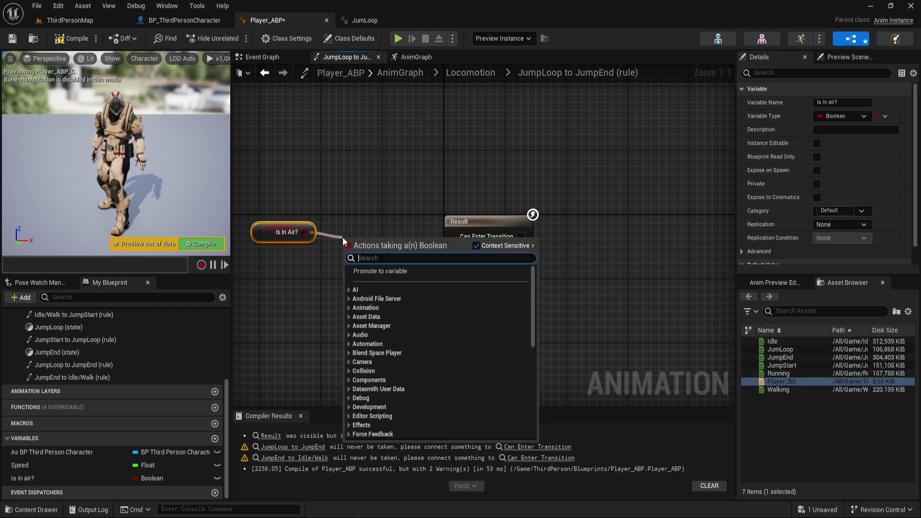
{"action": "type", "text": "not boo"}
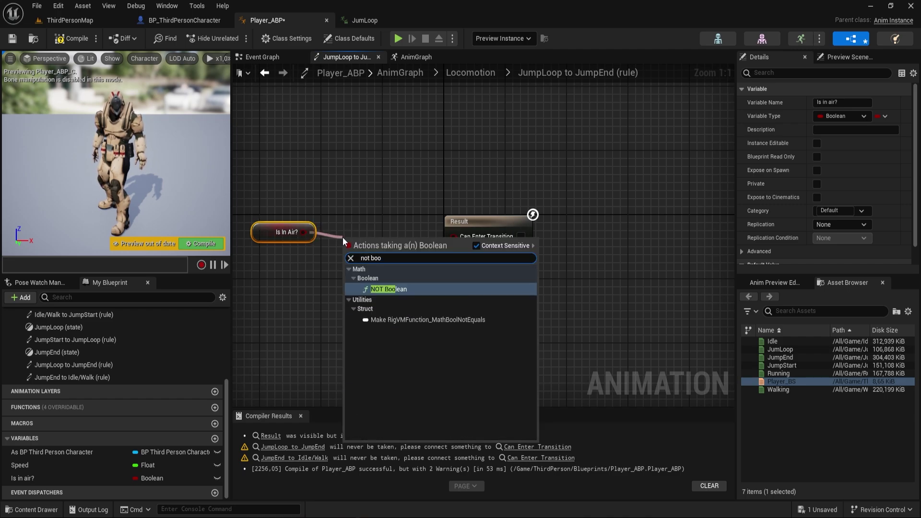
{"action": "key", "text": "Return"}
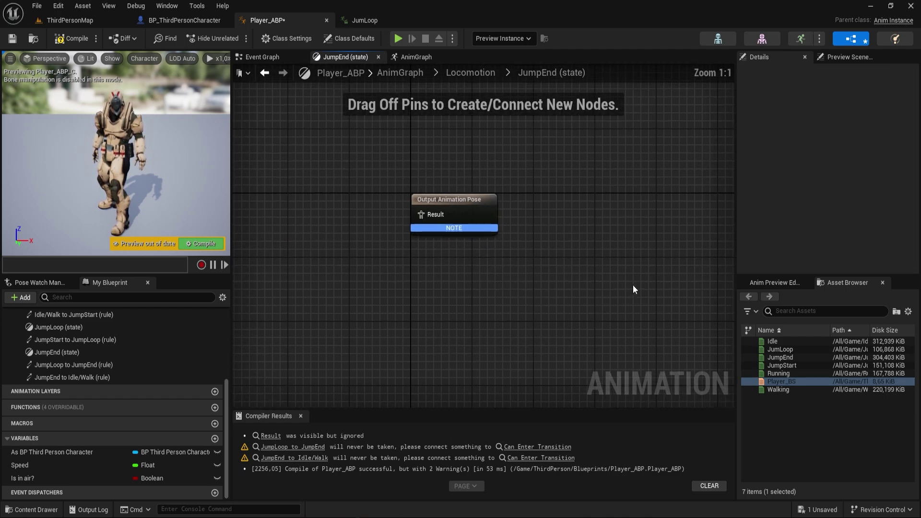
{"action": "key", "text": "ctrl+space"}
Shorten the JumpEnd animation to 28 frames and save it
{"action": "double_click", "coordinate": [518, 391]}
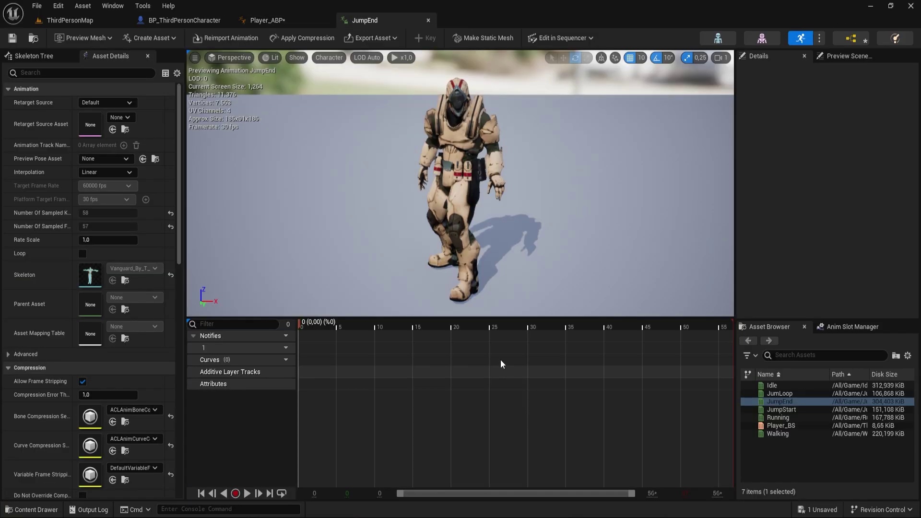
{"action": "right_click", "coordinate": [530, 325]}
{"action": "left_click", "coordinate": [562, 214]}
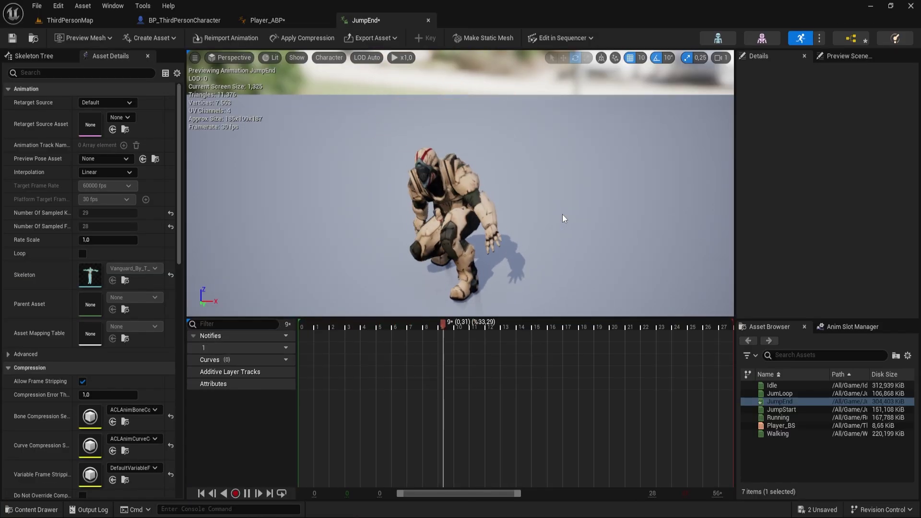
{"action": "key", "text": "ctrl+s"}
Make the JumpEnd to Idle/Walk rule pass when Time Remaining (ratio) < 0,1
{"action": "key", "text": "ctrl+Tab"}
{"action": "left_click", "coordinate": [488, 82]}
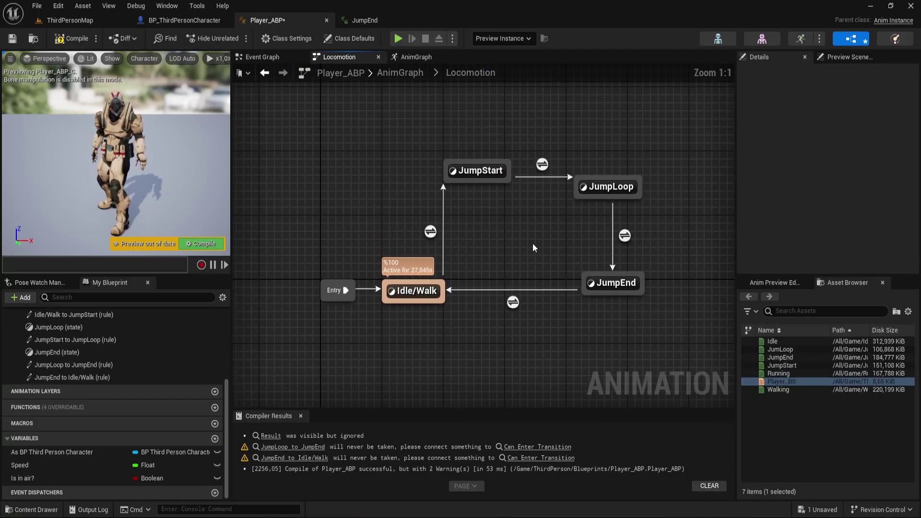
{"action": "left_click", "coordinate": [515, 305]}
{"action": "double_click", "coordinate": [516, 307]}
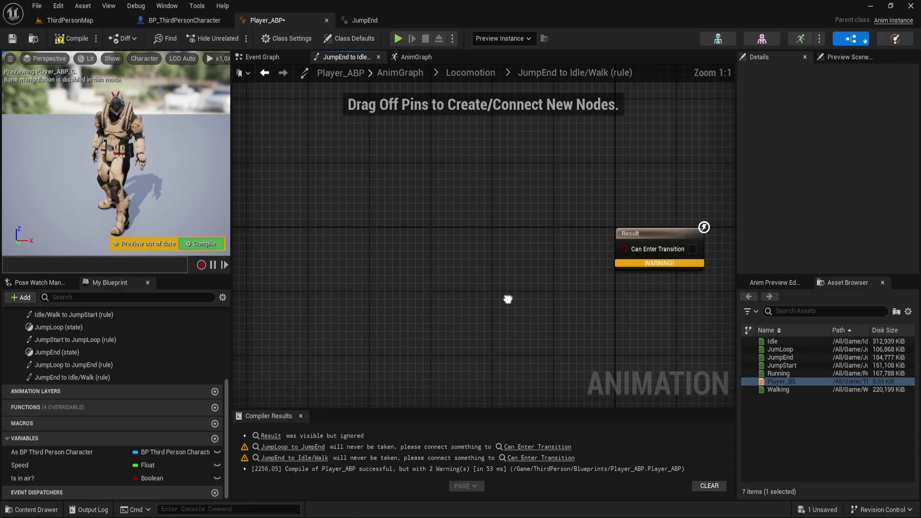
{"action": "right_click", "coordinate": [334, 255]}
{"action": "type", "text": "time rema"}
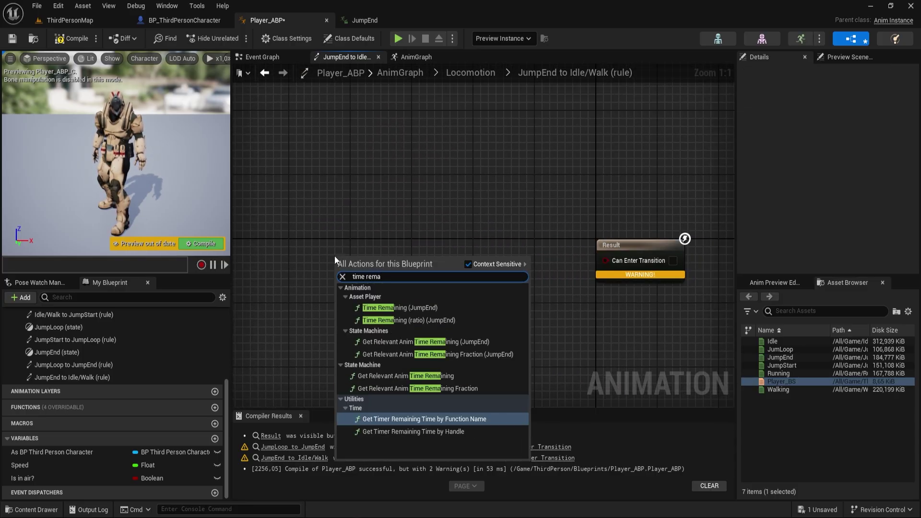
{"action": "left_click", "coordinate": [405, 322]}
{"action": "left_click_drag", "start_coordinate": [450, 275], "coordinate": [488, 275]}
{"action": "type", "text": "<"}
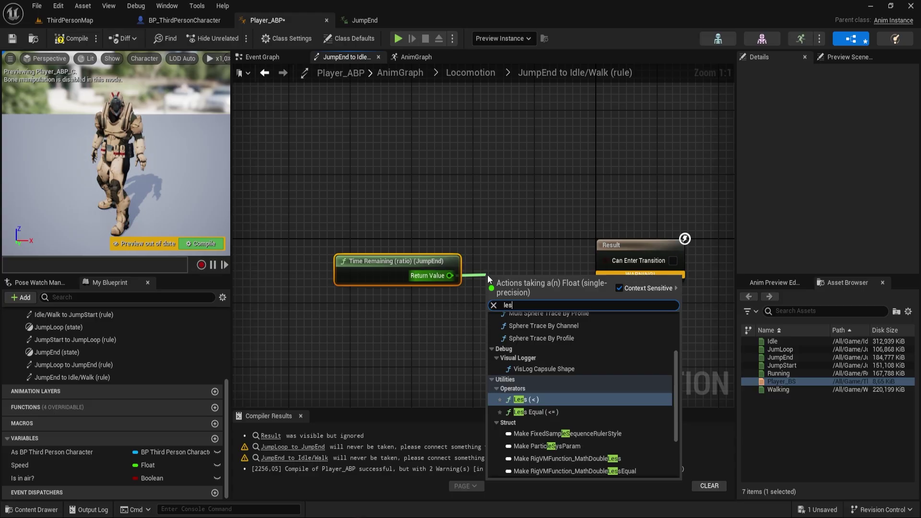
{"action": "left_click", "coordinate": [532, 392]}
{"action": "left_click", "coordinate": [505, 296]}
{"action": "type", "text": "0,1"}
{"action": "left_click_drag", "start_coordinate": [545, 289], "coordinate": [606, 260]}
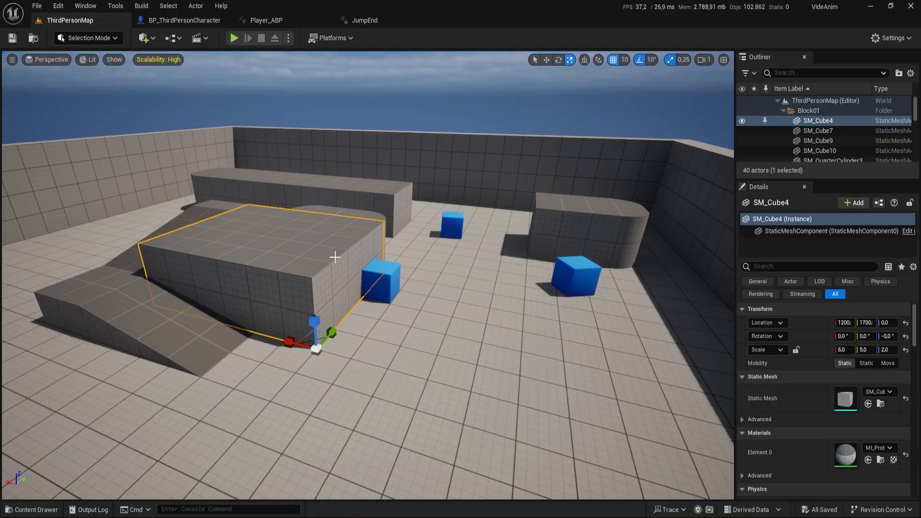
Stretch SM_Cube4 much taller and delete the player start marker
{"action": "left_click_drag", "start_coordinate": [314, 321], "coordinate": [314, 230]}
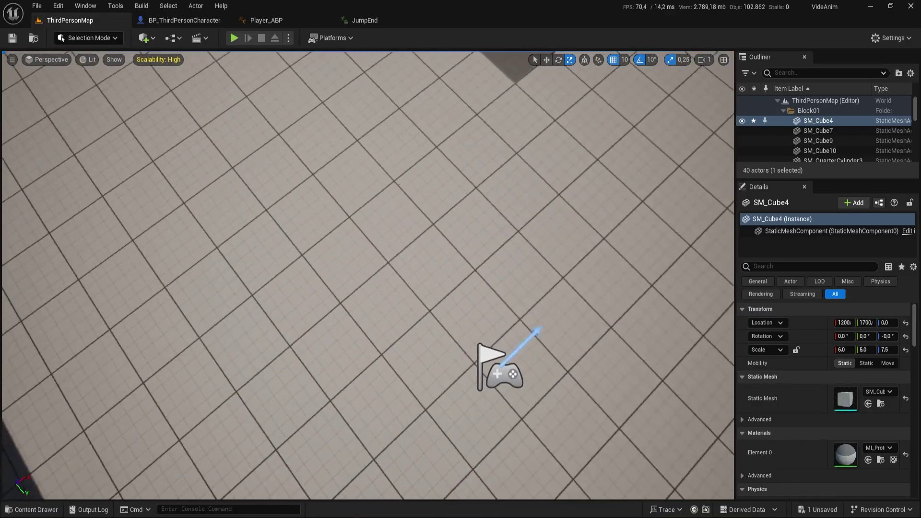
{"action": "left_click", "coordinate": [468, 306]}
{"action": "key", "text": "Delete"}
{"action": "right_click_drag", "start_coordinate": [468, 306], "coordinate": [453, 278]}
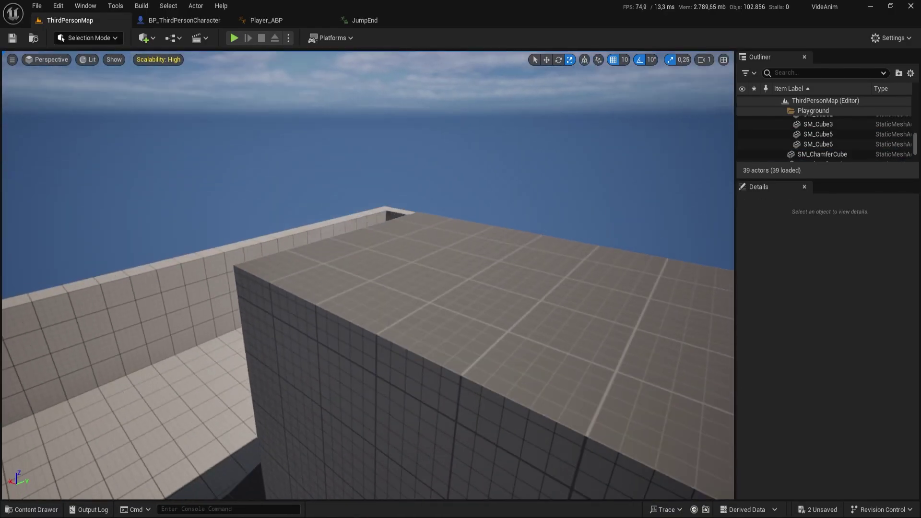
Play-test the level, jumping and walking the character off the wall
{"action": "left_click", "coordinate": [233, 38]}
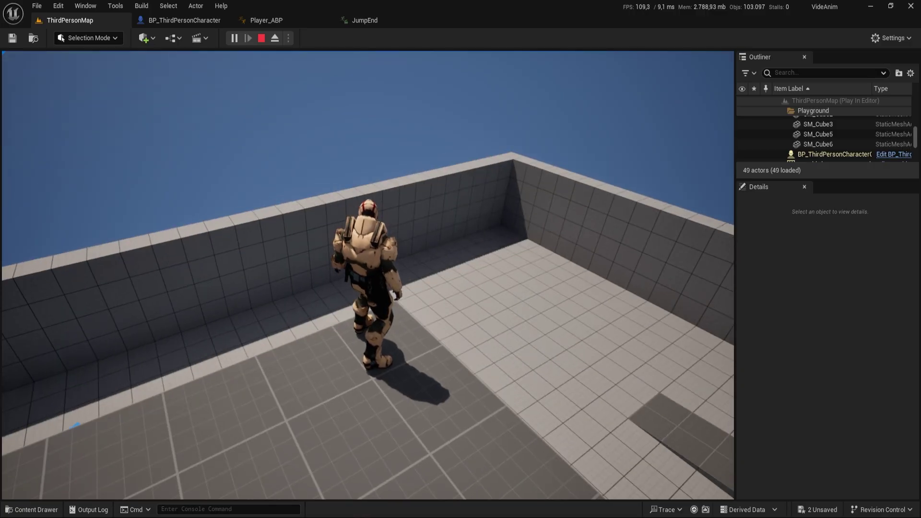
{"action": "key", "text": "space"}
{"action": "key", "text": "w"}
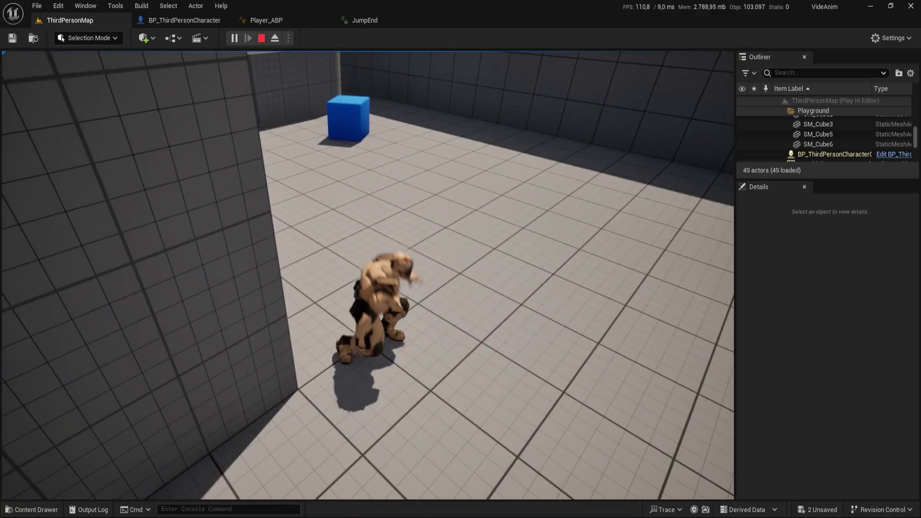
{"action": "key", "text": "Escape"}
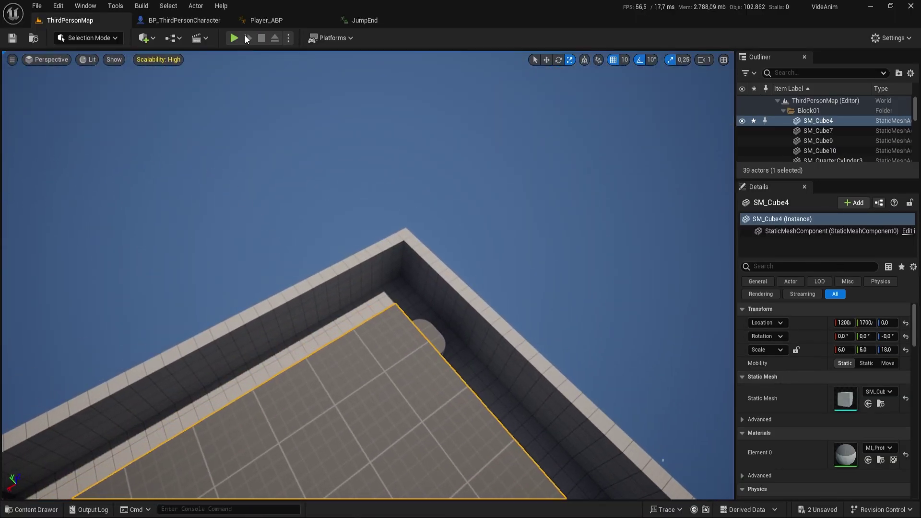
Play-test walking forward again, then open the JumpEnd state graph in Player_ABP
{"action": "left_click", "coordinate": [234, 38]}
{"action": "left_click", "coordinate": [268, 196]}
{"action": "key", "text": "w"}
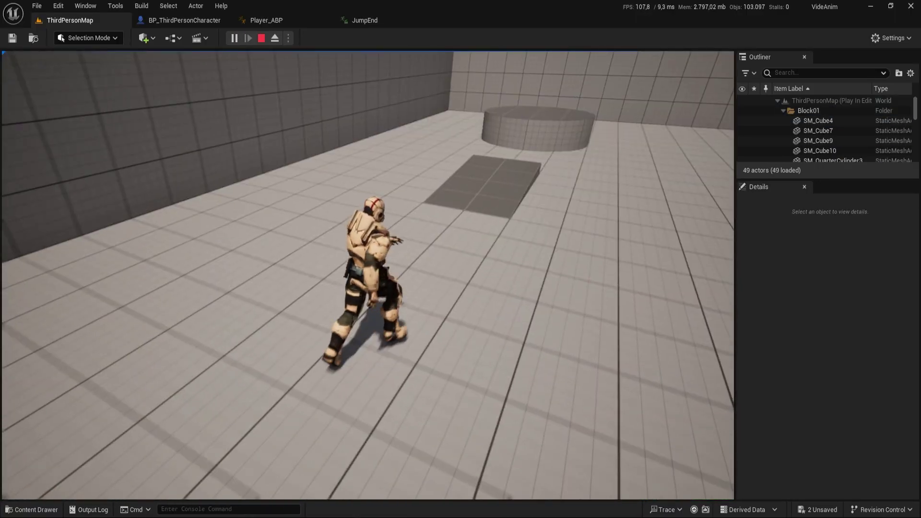
{"action": "key", "text": "Escape"}
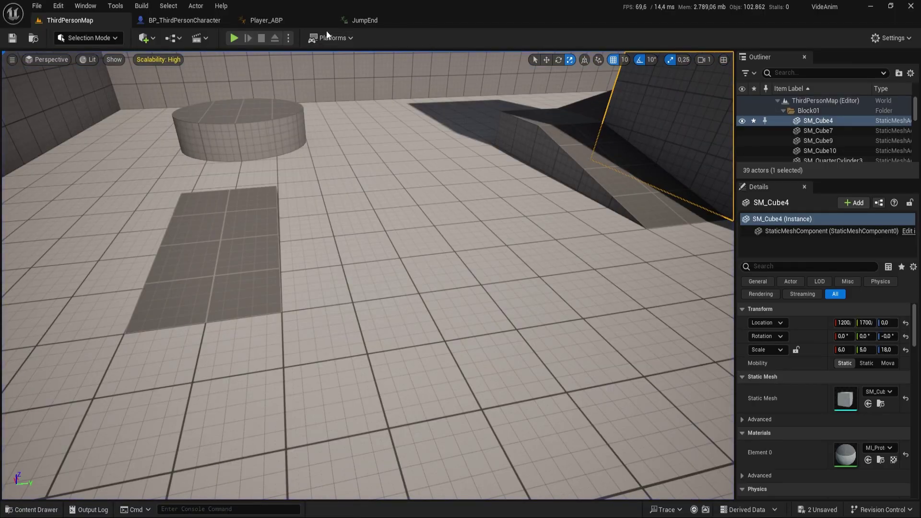
{"action": "left_click", "coordinate": [327, 27]}
{"action": "double_click", "coordinate": [582, 325]}
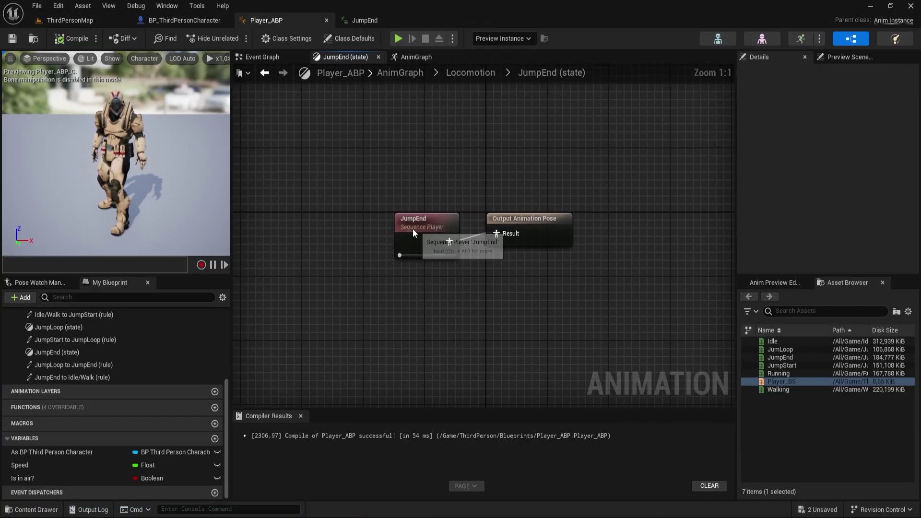
Inspect the JumpEnd sequence player and the JumpEnd to Idle/Walk transition rule
{"action": "left_click", "coordinate": [412, 233]}
{"action": "scroll", "coordinate": [797, 245], "scroll_direction": "down", "scroll_amount": 3}
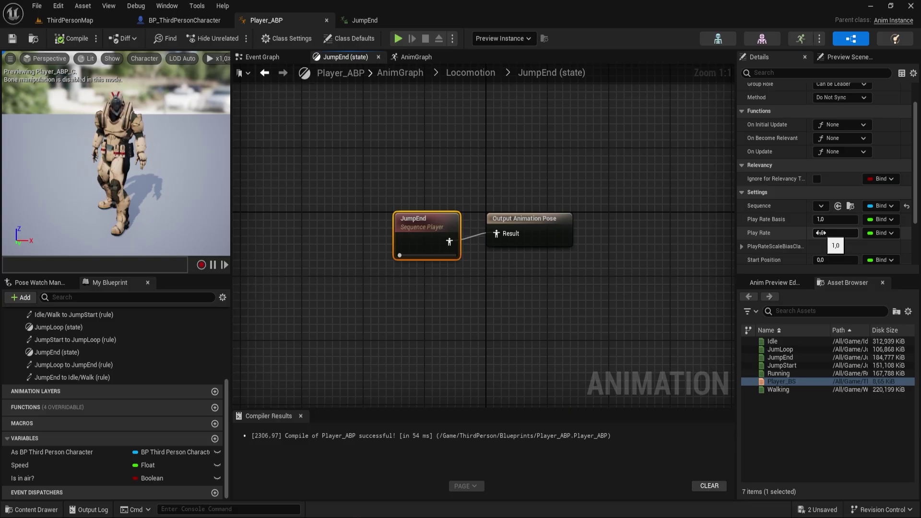
{"action": "key", "text": "alt+Left"}
{"action": "double_click", "coordinate": [514, 307]}
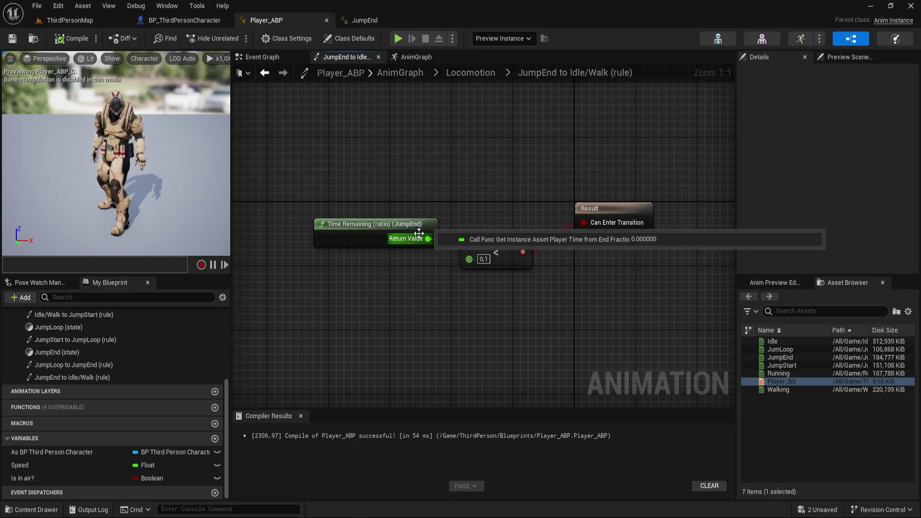
{"action": "key", "text": "alt+Left"}
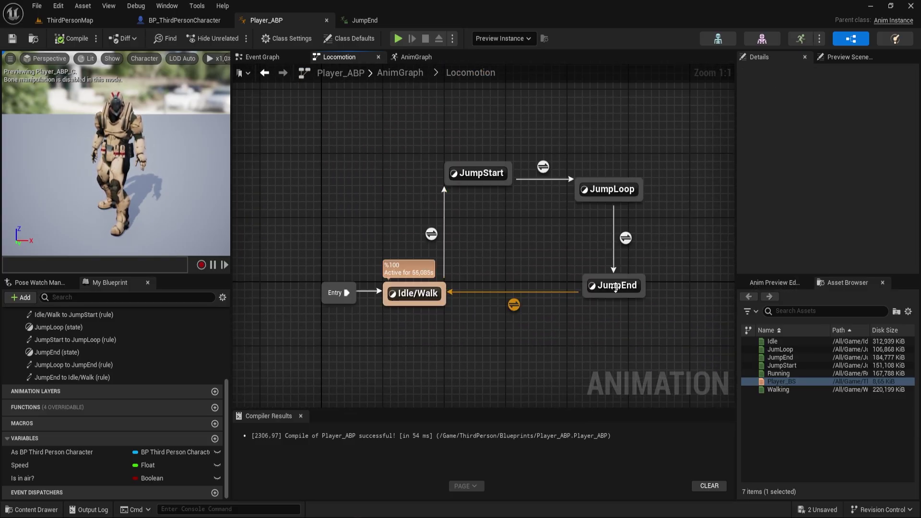
{"action": "double_click", "coordinate": [606, 287]}
Set the JumpEnd sequence player's Play Rate to 2.0 and preview the animation near frame 25
{"action": "left_click", "coordinate": [826, 249]}
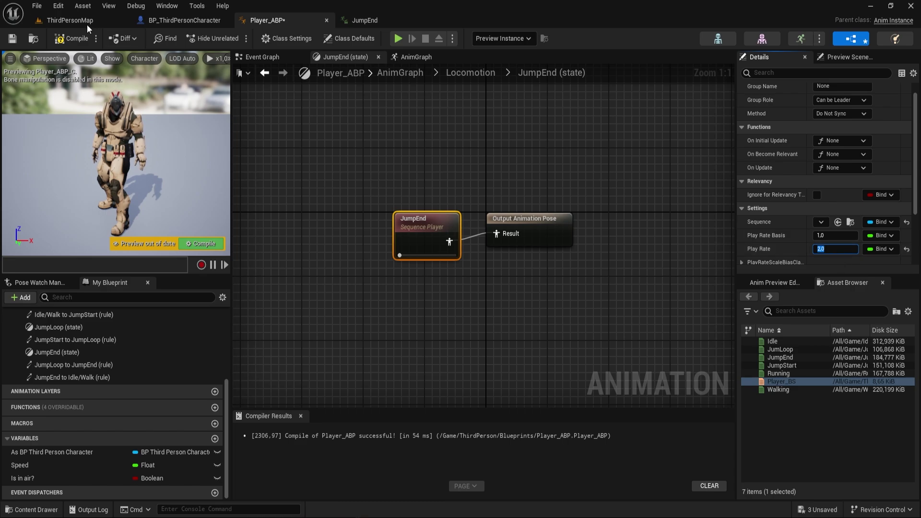
{"action": "left_click", "coordinate": [364, 20]}
{"action": "left_click", "coordinate": [586, 326]}
{"action": "left_click_drag", "start_coordinate": [586, 326], "coordinate": [688, 331]}
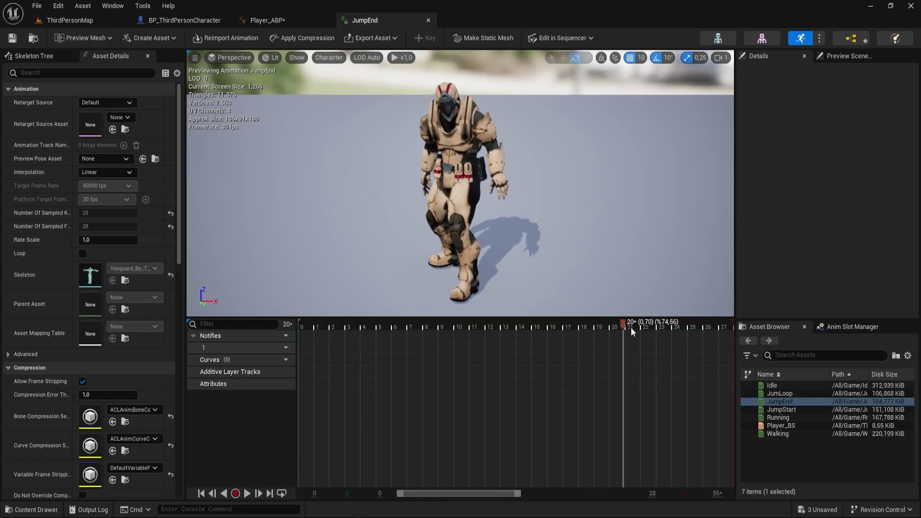
{"action": "left_click", "coordinate": [70, 20]}
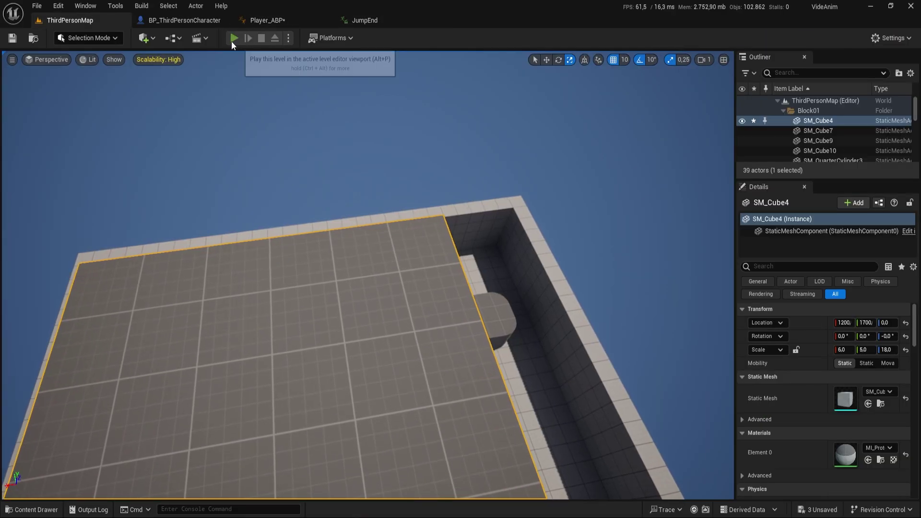
Play-test the level, walking off the ledge and jumping twice to check the landing
{"action": "left_click", "coordinate": [233, 39]}
{"action": "key", "text": "w"}
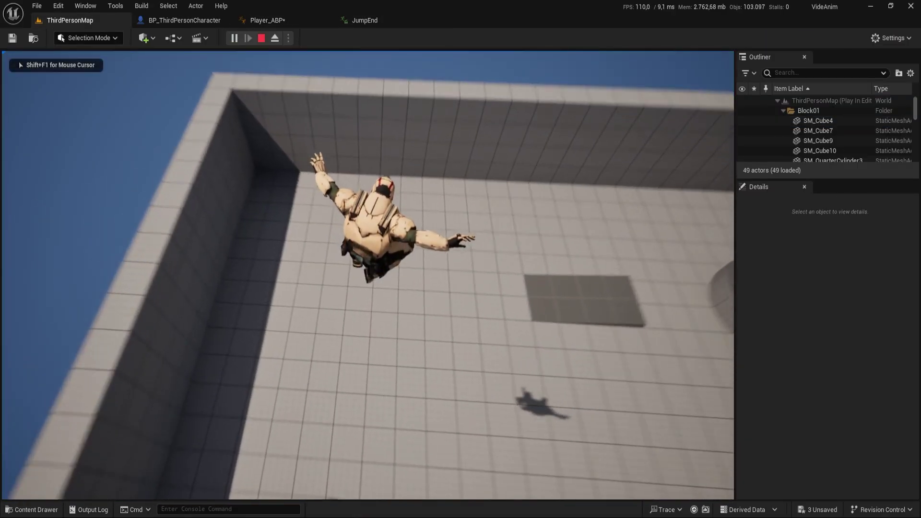
{"action": "key", "text": "space"}
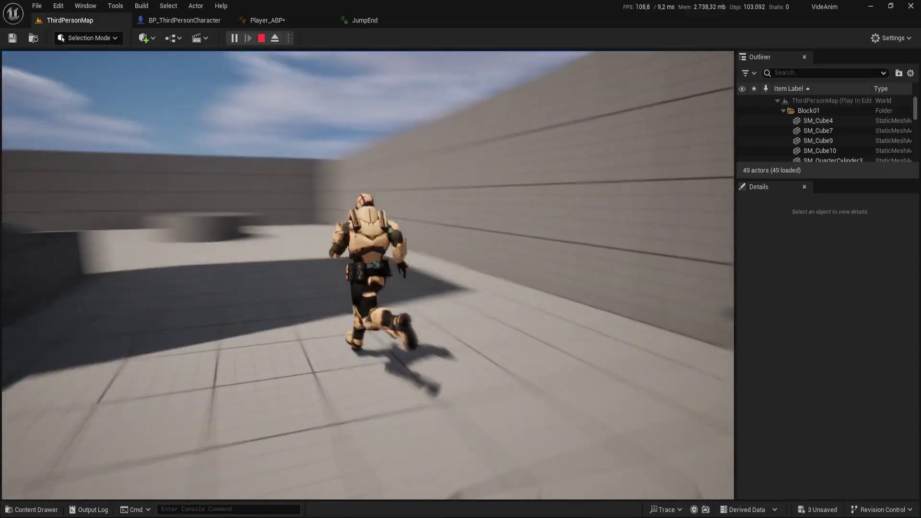
{"action": "key", "text": "space"}
{"action": "key", "text": "space"}
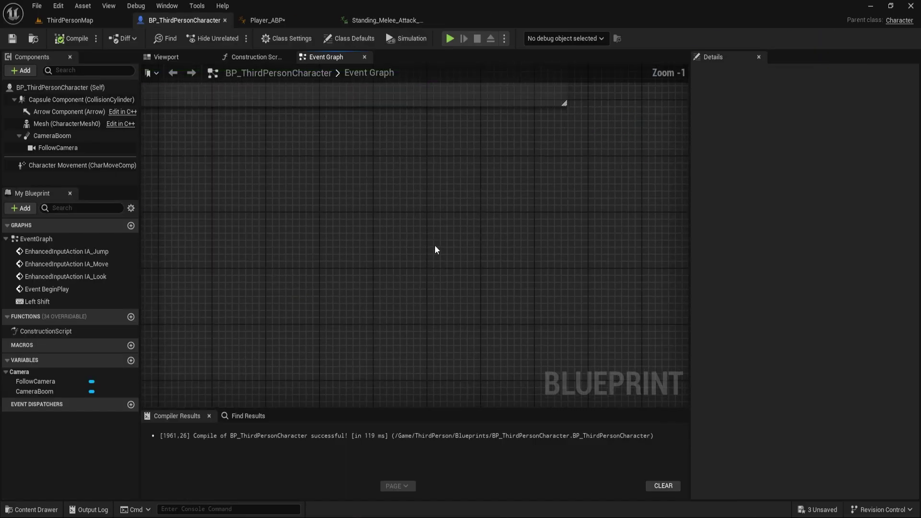
Add a Left Mouse Button event and a new Boolean variable named Attack
{"action": "right_click", "coordinate": [460, 243]}
{"action": "right_click_drag", "start_coordinate": [379, 217], "coordinate": [287, 201]}
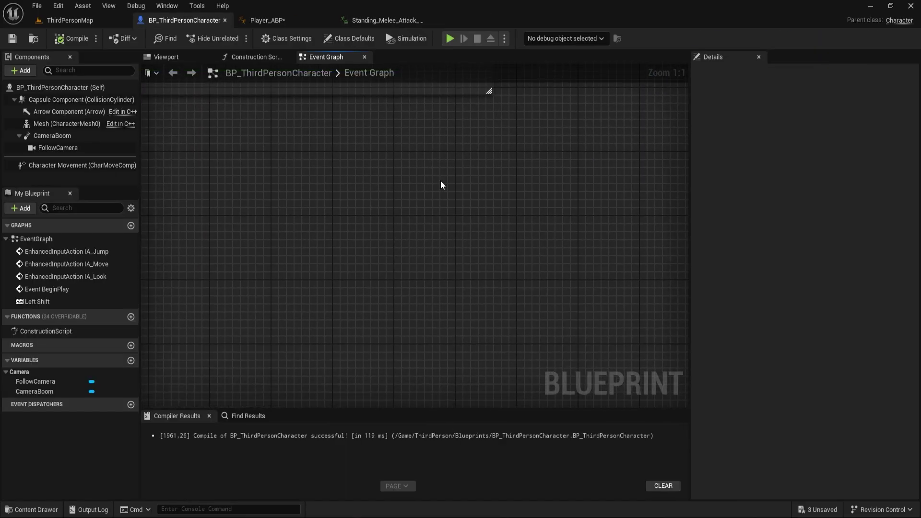
{"action": "right_click", "coordinate": [448, 267]}
{"action": "type", "text": "left"}
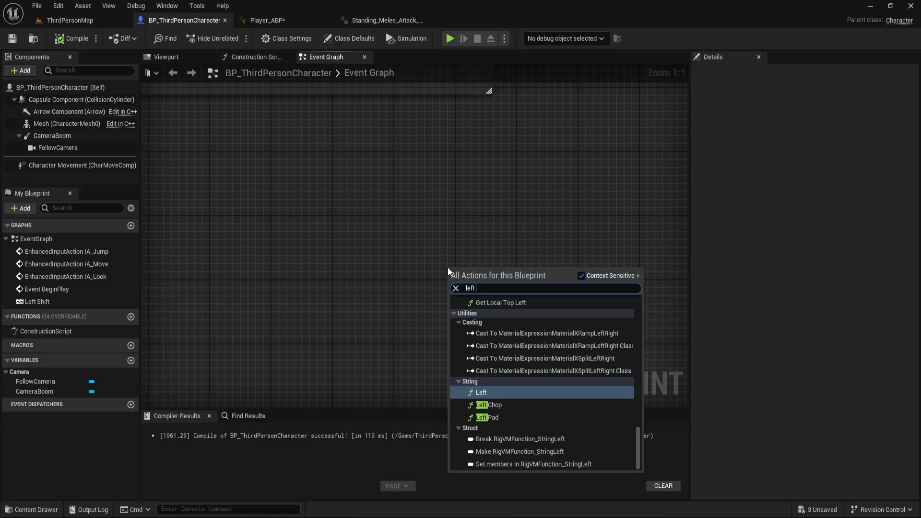
{"action": "type", "text": " mouse"}
{"action": "key", "text": "Return"}
{"action": "right_click_drag", "start_coordinate": [614, 323], "coordinate": [434, 299]}
{"action": "left_click", "coordinate": [131, 372]}
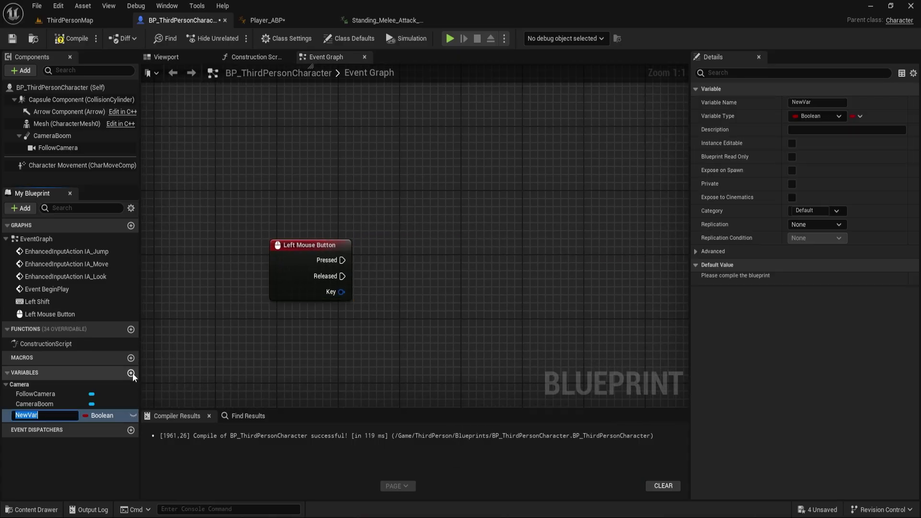
{"action": "type", "text": "Attack"}
{"action": "key", "text": "Return"}
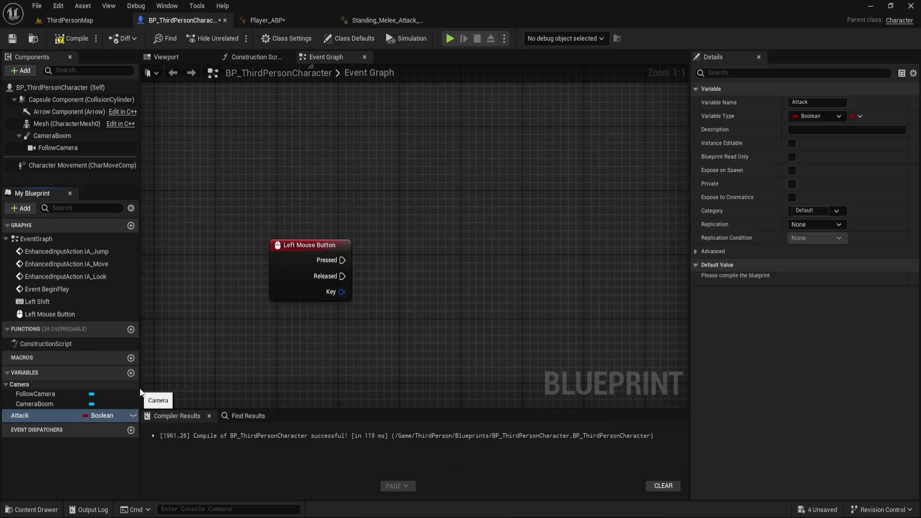
Add SET Attack nodes: true on Pressed, and a second one on Released
{"action": "left_click_drag", "start_coordinate": [258, 336], "coordinate": [426, 267], "text": "alt"}
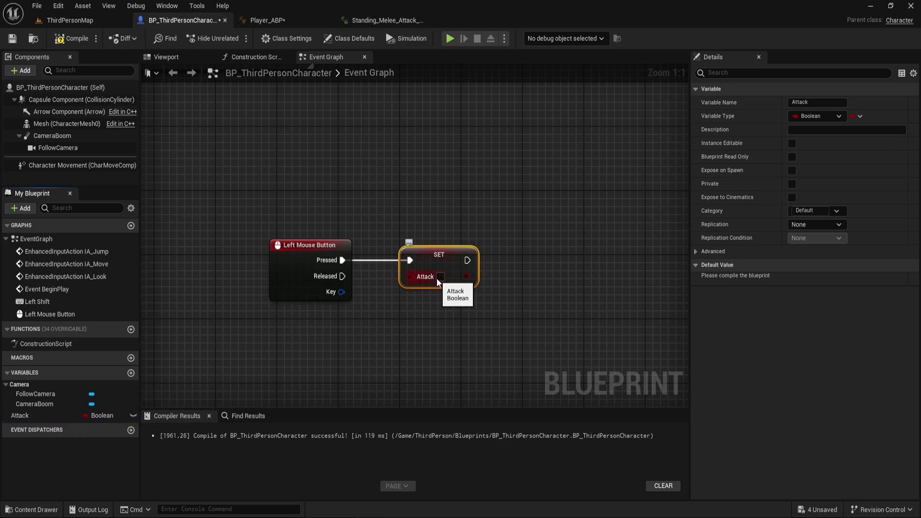
{"action": "left_click", "coordinate": [440, 277]}
{"action": "left_click_drag", "start_coordinate": [343, 276], "coordinate": [431, 350]}
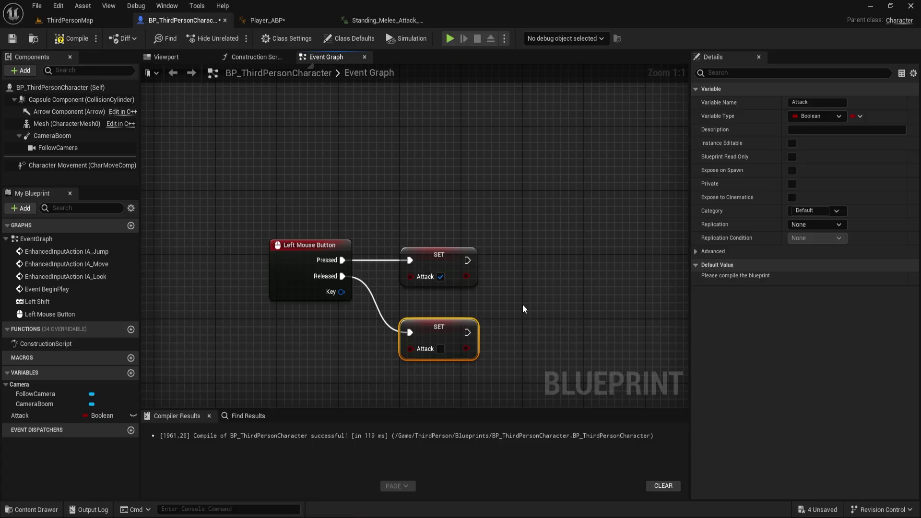
{"action": "left_click_drag", "start_coordinate": [433, 265], "coordinate": [425, 249]}
{"action": "left_click", "coordinate": [418, 213]}
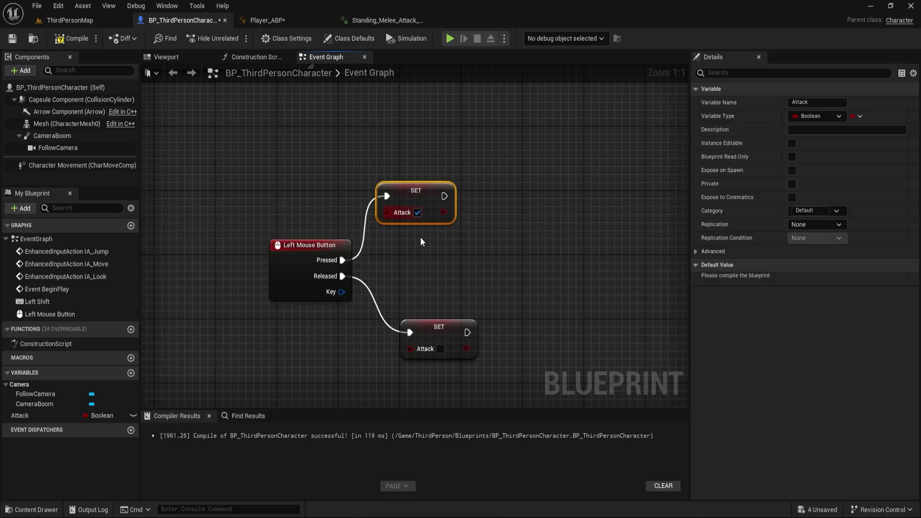
{"action": "left_click_drag", "start_coordinate": [445, 329], "coordinate": [460, 298]}
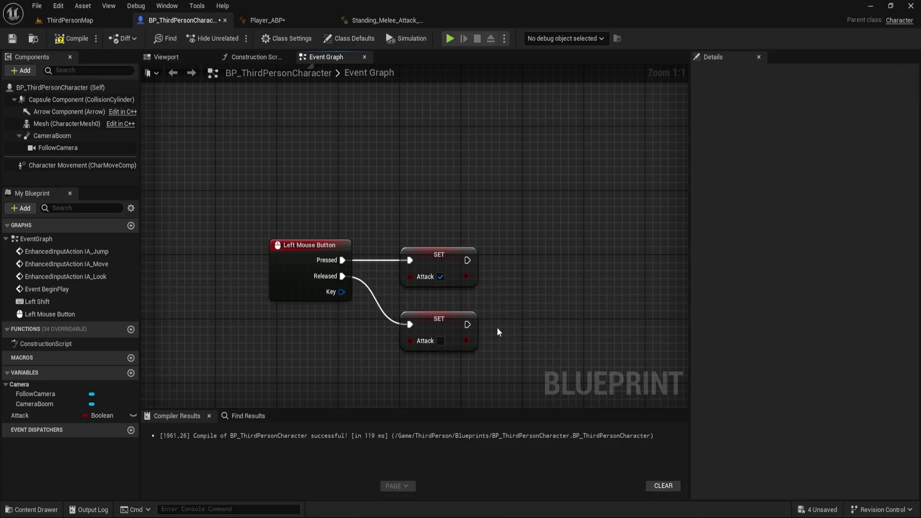
{"action": "left_click_drag", "start_coordinate": [439, 340], "coordinate": [507, 344]}
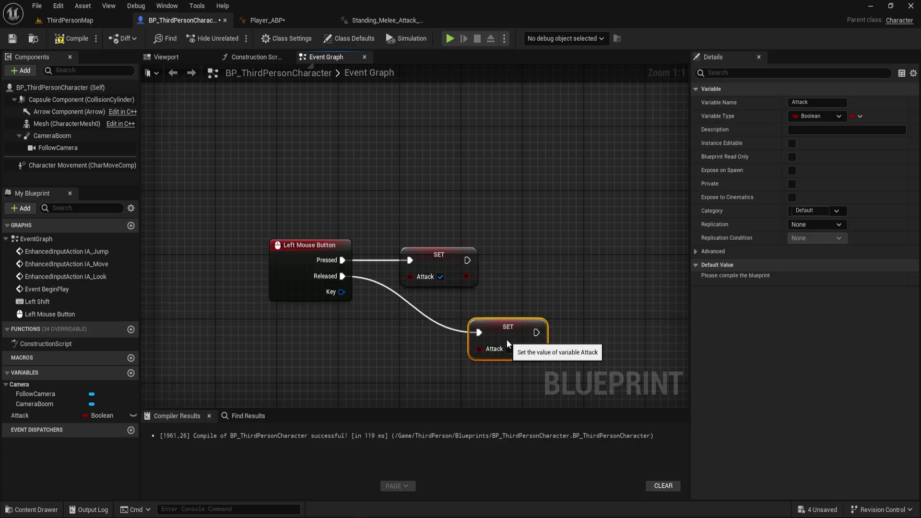
Insert a 1.0-second Delay between Released and the SET Attack false node
{"action": "left_click_drag", "start_coordinate": [342, 278], "coordinate": [361, 323]}
{"action": "type", "text": "delay"}
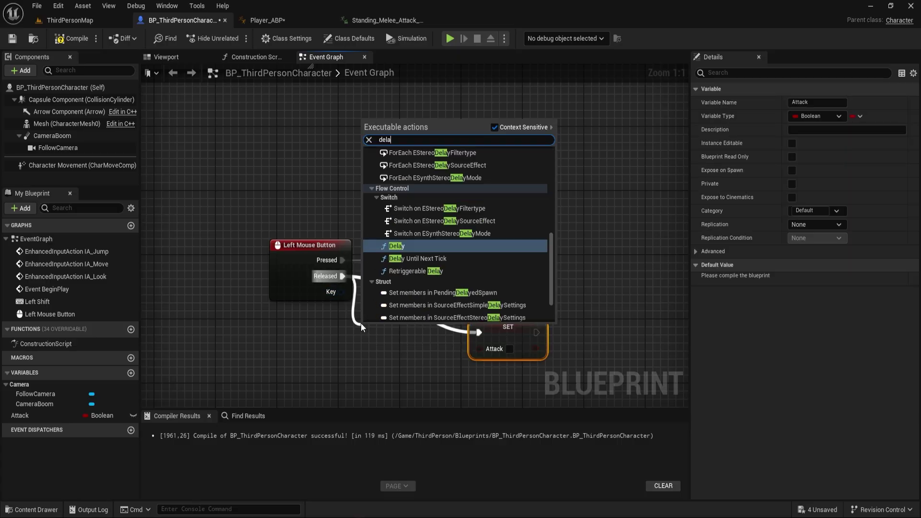
{"action": "key", "text": "Return"}
{"action": "left_click_drag", "start_coordinate": [454, 341], "coordinate": [487, 340]}
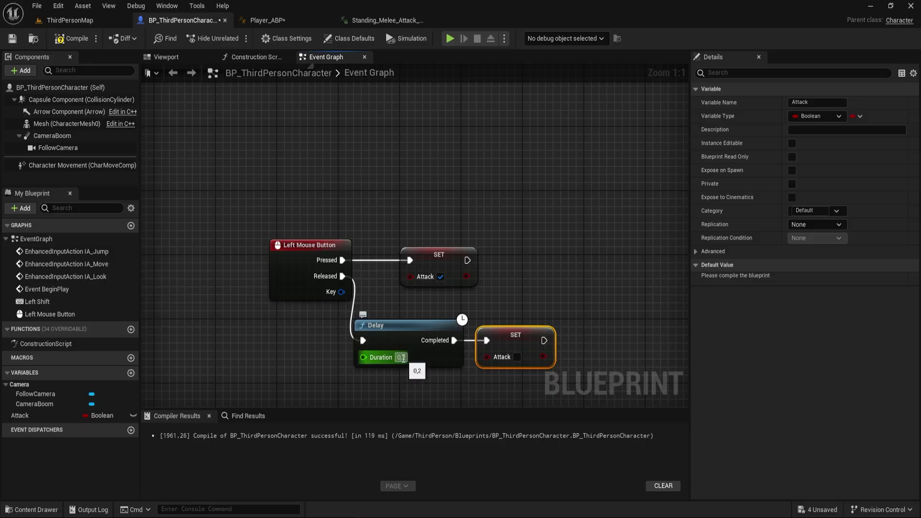
{"action": "type", "text": "1"}
{"action": "left_click", "coordinate": [432, 379]}
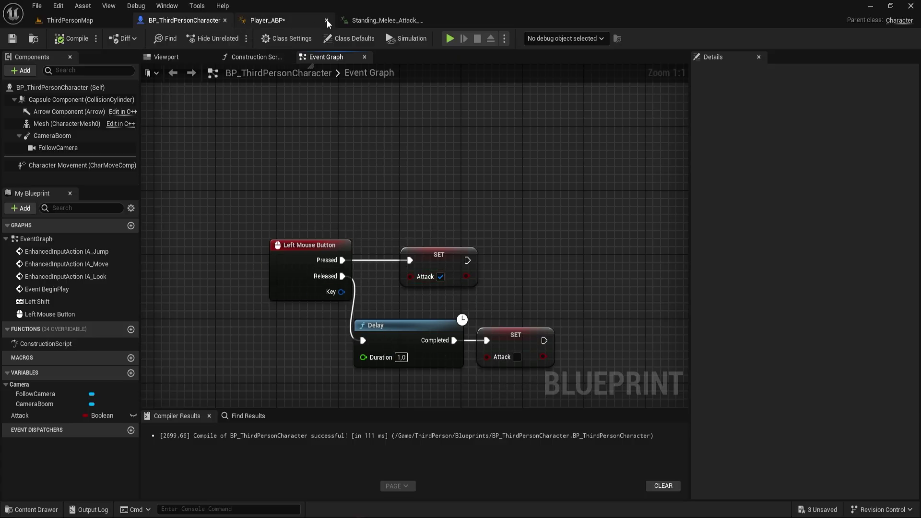
In Player_ABP, promote the character's Attack to an Attack variable, chain it after Is In Air?, and compile
{"action": "left_click", "coordinate": [276, 20]}
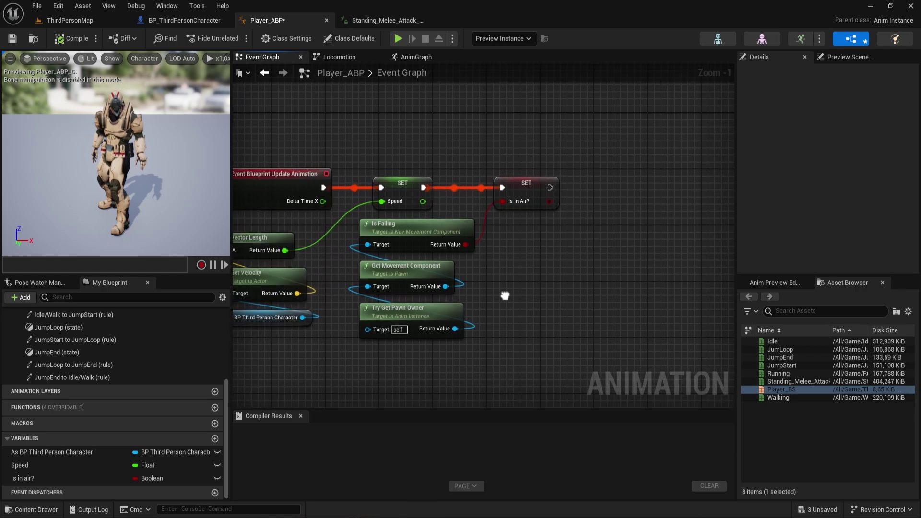
{"action": "left_click_drag", "start_coordinate": [52, 452], "coordinate": [407, 299], "text": "ctrl"}
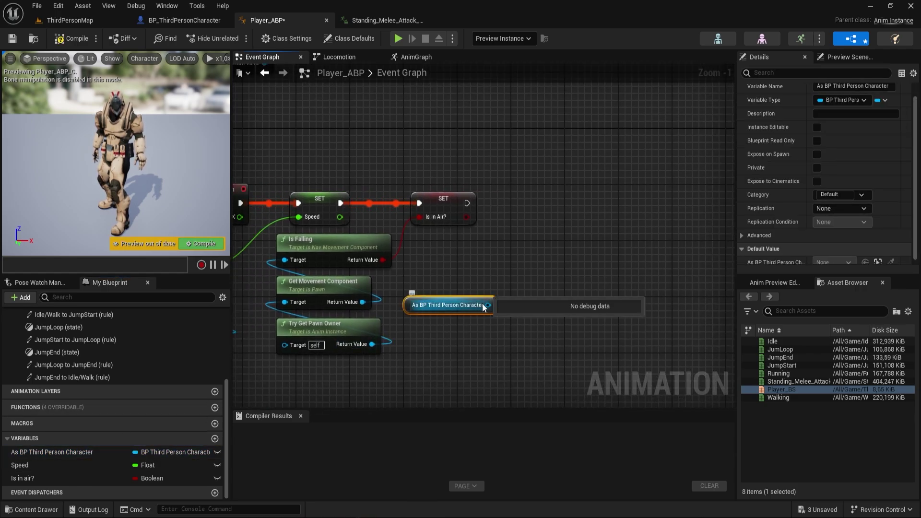
{"action": "left_click_drag", "start_coordinate": [489, 305], "coordinate": [519, 264]}
{"action": "type", "text": "attack"}
{"action": "key", "text": "Return"}
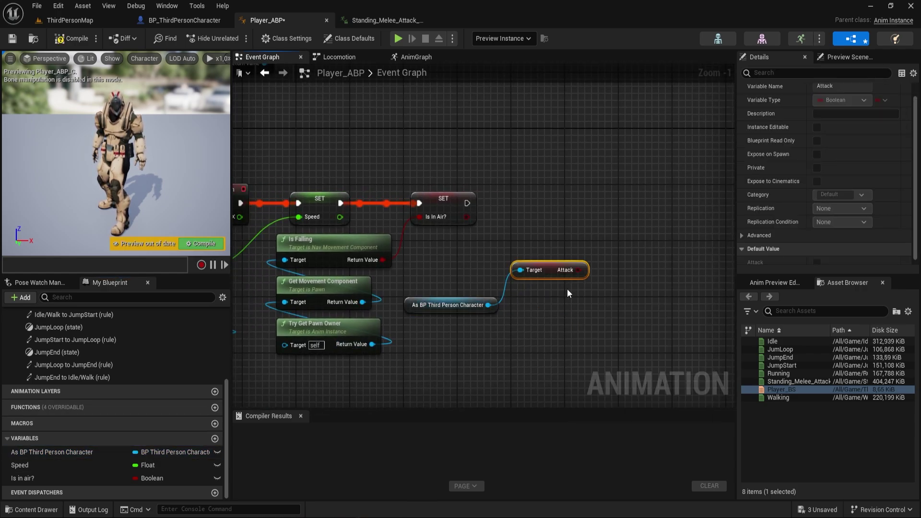
{"action": "left_click_drag", "start_coordinate": [547, 305], "coordinate": [549, 216]}
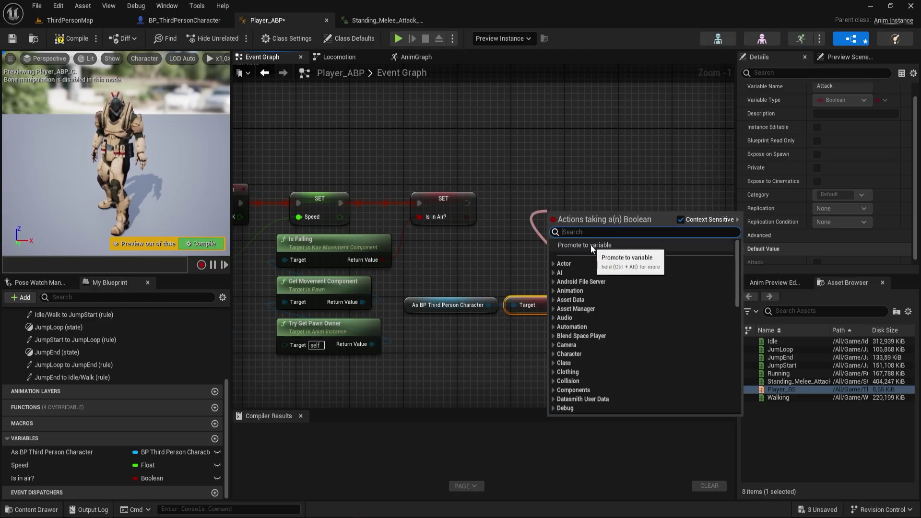
{"action": "left_click", "coordinate": [594, 245]}
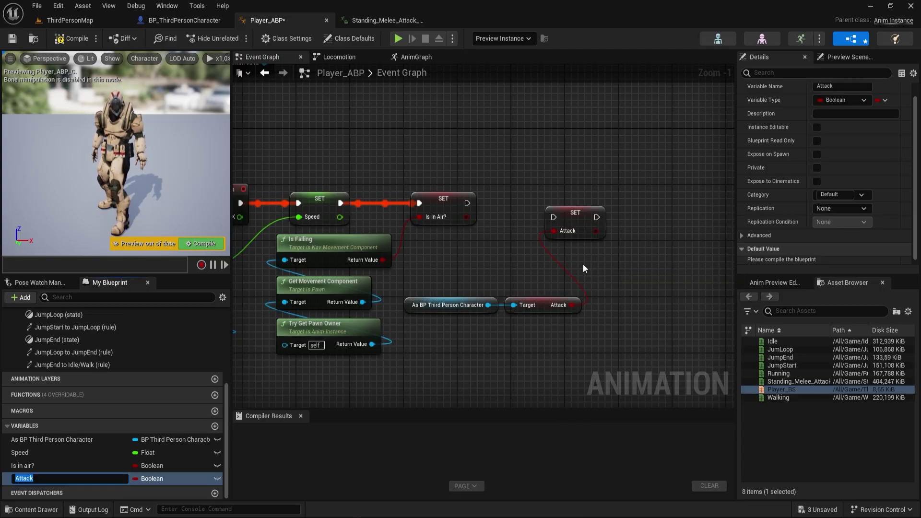
{"action": "key", "text": "Return"}
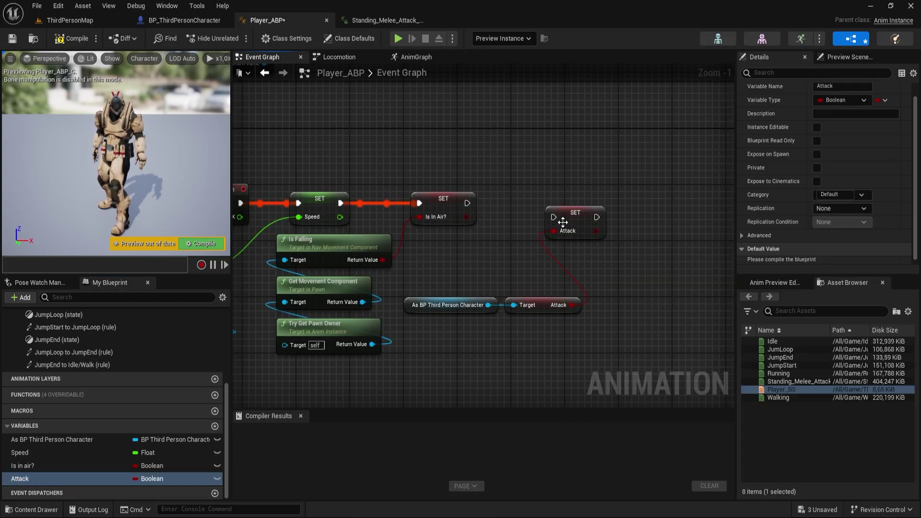
{"action": "left_click_drag", "start_coordinate": [528, 216], "coordinate": [553, 217]}
{"action": "left_click", "coordinate": [71, 38]}
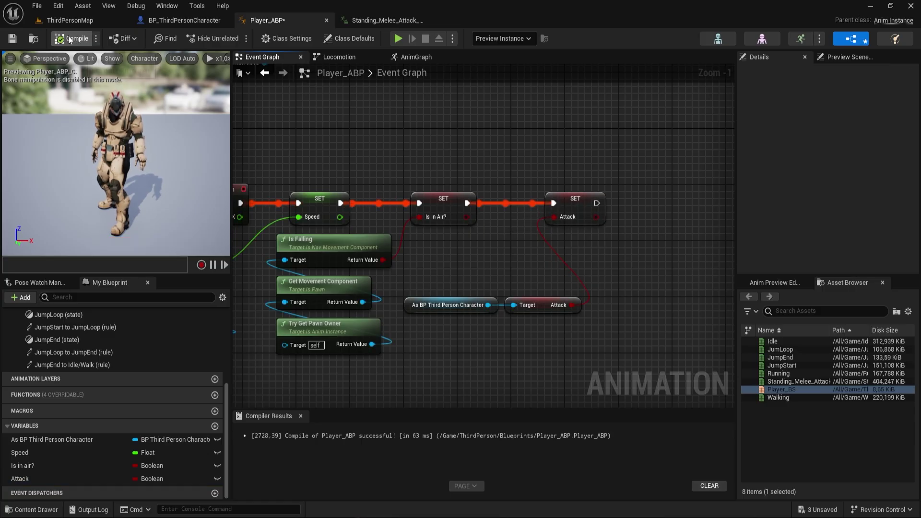
Check the character blueprint's event graph, then open Player_ABP's Locomotion state machine
{"action": "right_click_drag", "start_coordinate": [595, 277], "coordinate": [524, 348]}
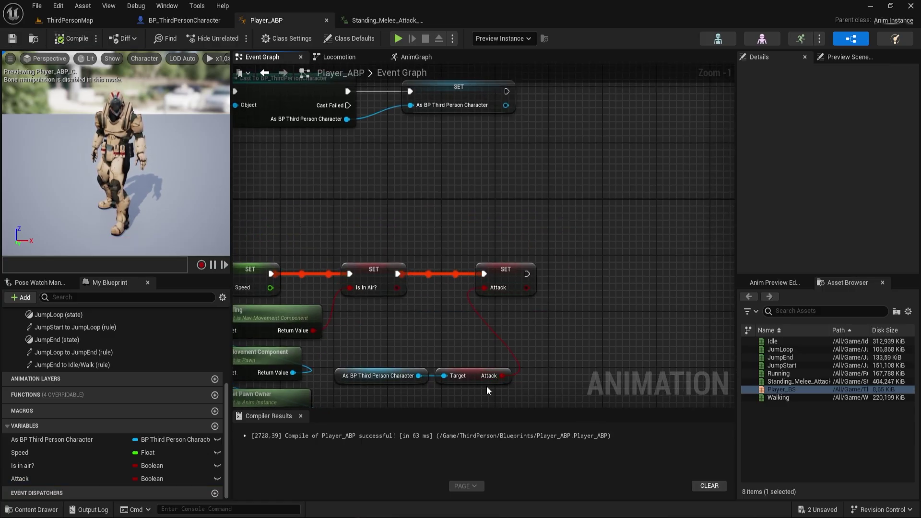
{"action": "mouse_move", "coordinate": [387, 376]}
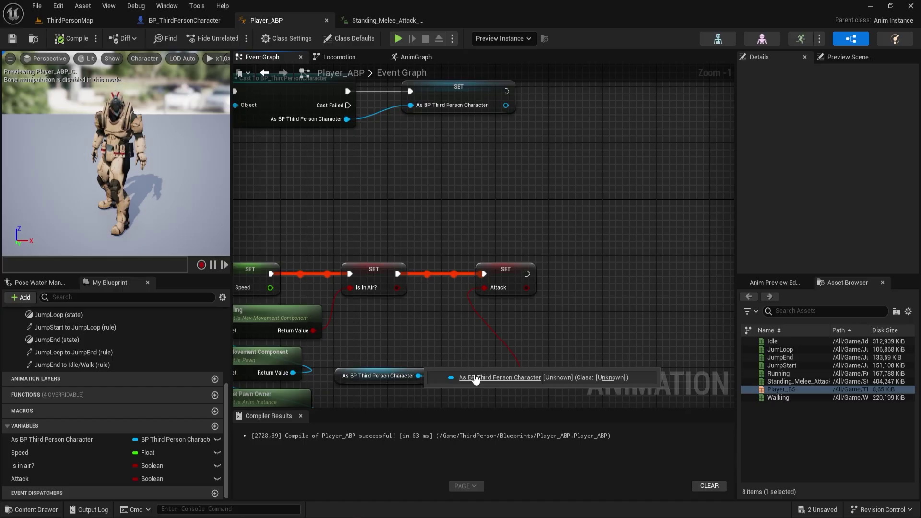
{"action": "left_click", "coordinate": [176, 23]}
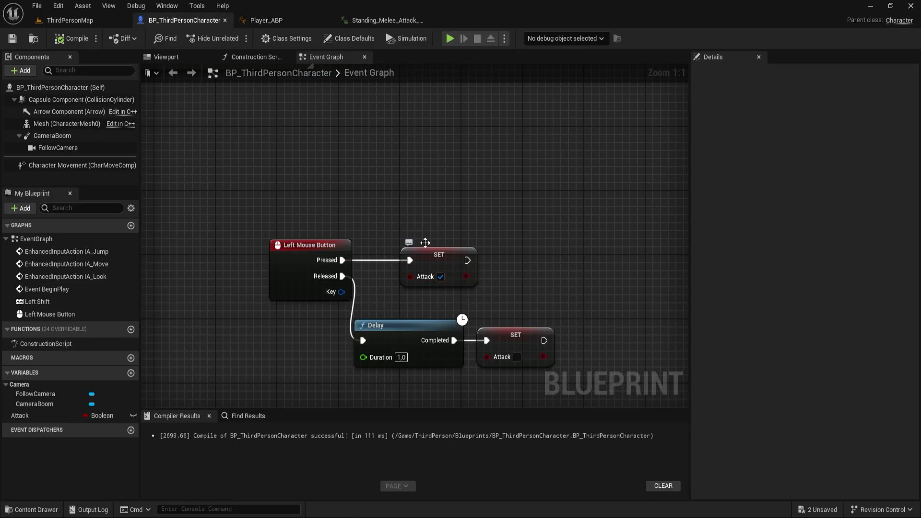
{"action": "left_click", "coordinate": [280, 22]}
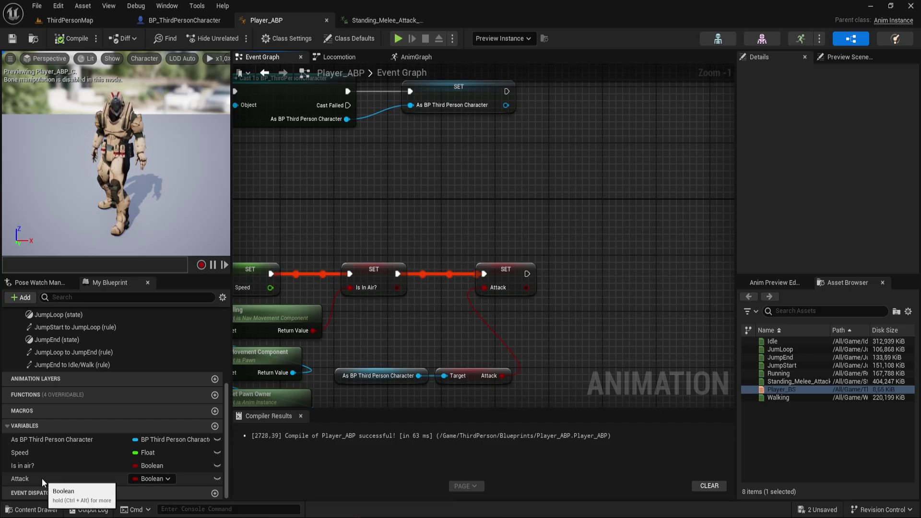
{"action": "left_click", "coordinate": [339, 56]}
Draw a transition out of Idle/Walk and add a new state named Attack at its end
{"action": "right_click_drag", "start_coordinate": [535, 199], "coordinate": [437, 285]}
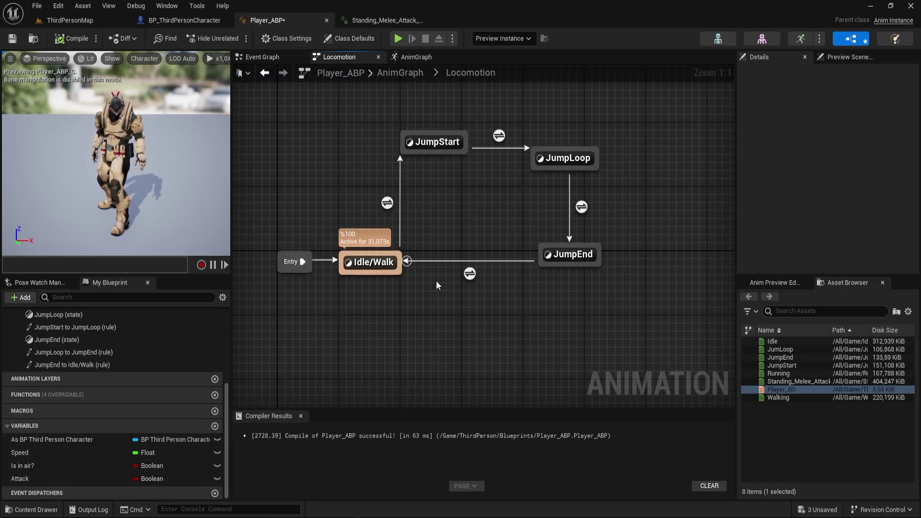
{"action": "right_click_drag", "start_coordinate": [499, 242], "coordinate": [495, 319]}
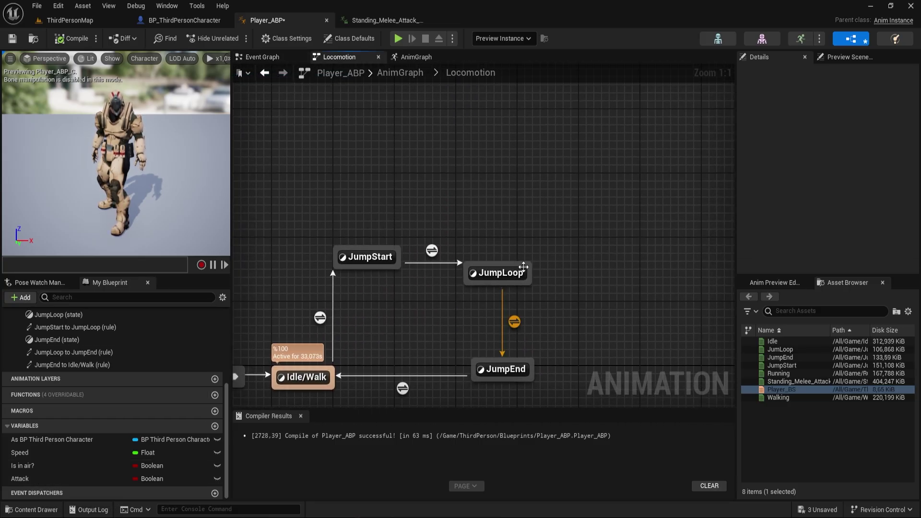
{"action": "left_click_drag", "start_coordinate": [523, 267], "coordinate": [555, 218]}
{"action": "left_click", "coordinate": [432, 320]}
{"action": "right_click_drag", "start_coordinate": [432, 319], "coordinate": [592, 196]}
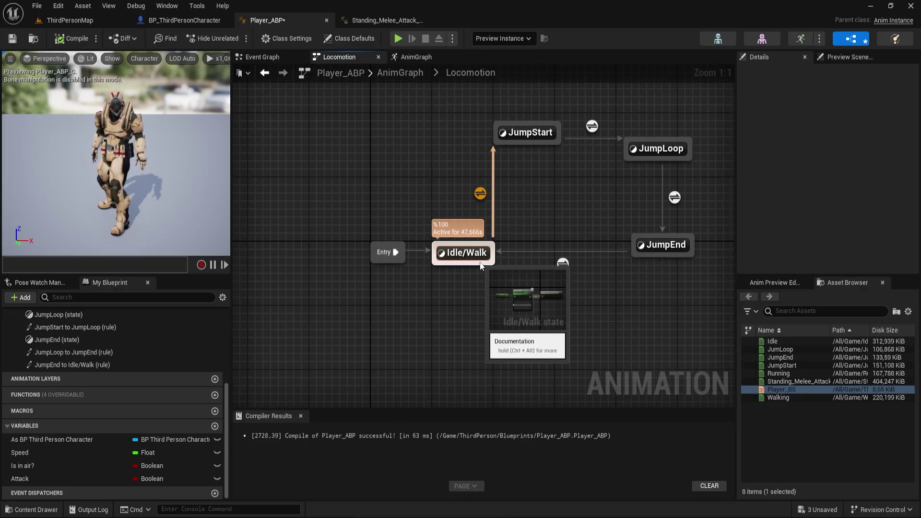
{"action": "left_click_drag", "start_coordinate": [481, 266], "coordinate": [484, 315]}
{"action": "mouse_move", "coordinate": [477, 347]}
{"action": "left_mouse_down"}
{"action": "mouse_move", "coordinate": [473, 353]}
{"action": "mouse_move", "coordinate": [471, 264]}
{"action": "left_mouse_up"}
{"action": "left_click", "coordinate": [503, 173]}
{"action": "type", "text": "Attack"}
{"action": "key", "text": "Return"}
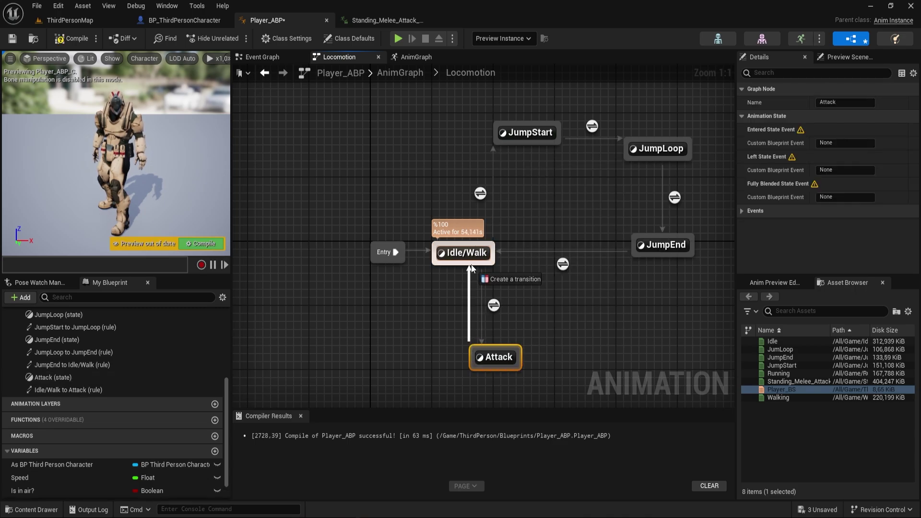
Place Standing_Melee_Attack_Backhand into the Attack state's graph
{"action": "double_click", "coordinate": [497, 357]}
{"action": "key", "text": "ctrl+space"}
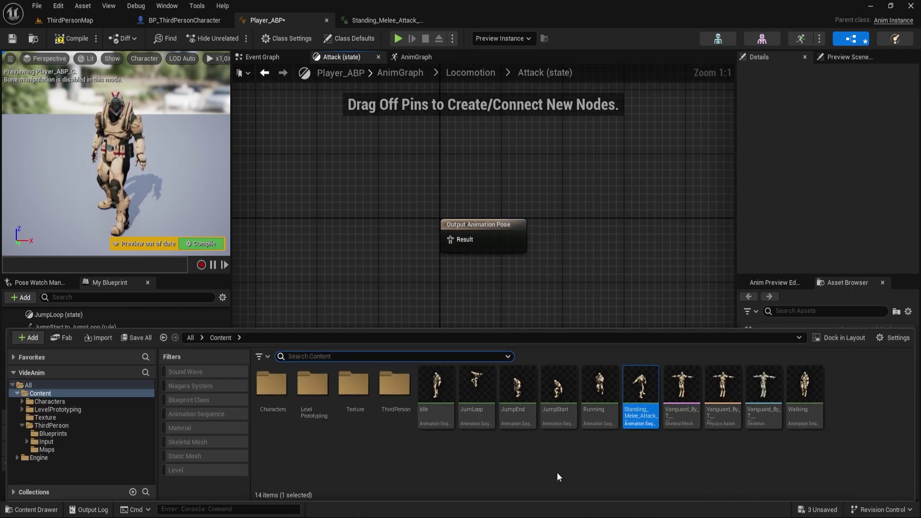
{"action": "left_click_drag", "start_coordinate": [639, 393], "coordinate": [363, 237]}
Wire Attack into the Idle/Walk→Attack rule and NOT Attack into the Attack→Idle/Walk rule
{"action": "double_click", "coordinate": [68, 389]}
{"action": "scroll", "coordinate": [79, 466], "scroll_direction": "down", "scroll_amount": 2}
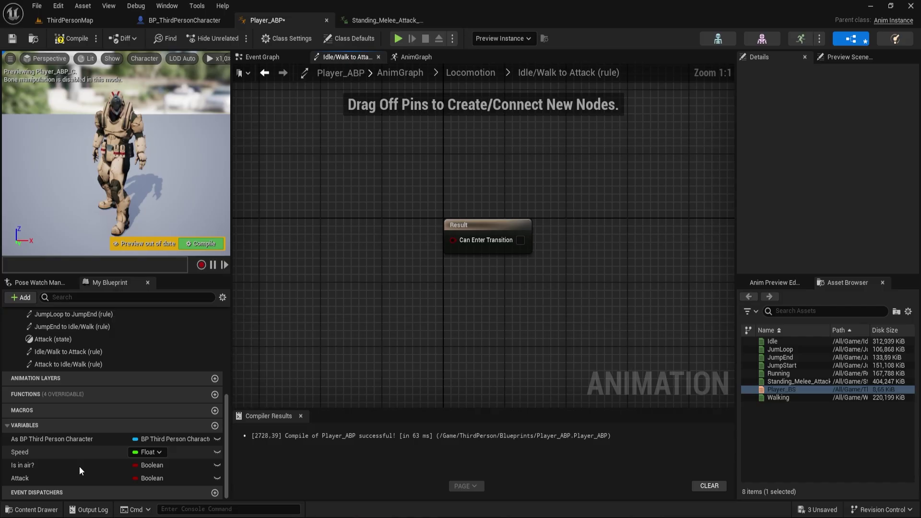
{"action": "left_click_drag", "start_coordinate": [20, 478], "coordinate": [384, 235]}
{"action": "left_click", "coordinate": [470, 72]}
{"action": "double_click", "coordinate": [393, 296]}
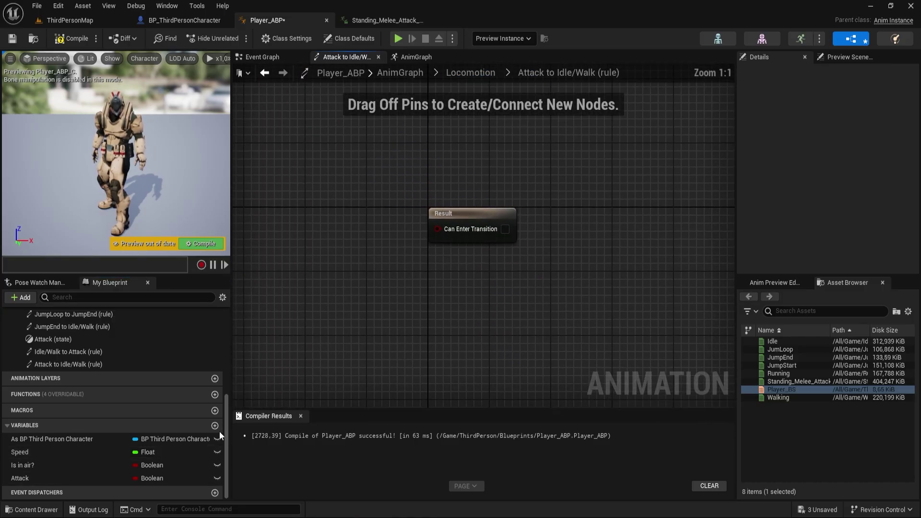
{"action": "mouse_move", "coordinate": [20, 478]}
{"action": "left_mouse_down"}
{"action": "mouse_move", "coordinate": [288, 236]}
{"action": "mouse_move", "coordinate": [353, 238]}
{"action": "left_mouse_up"}
{"action": "type", "text": "not bo"}
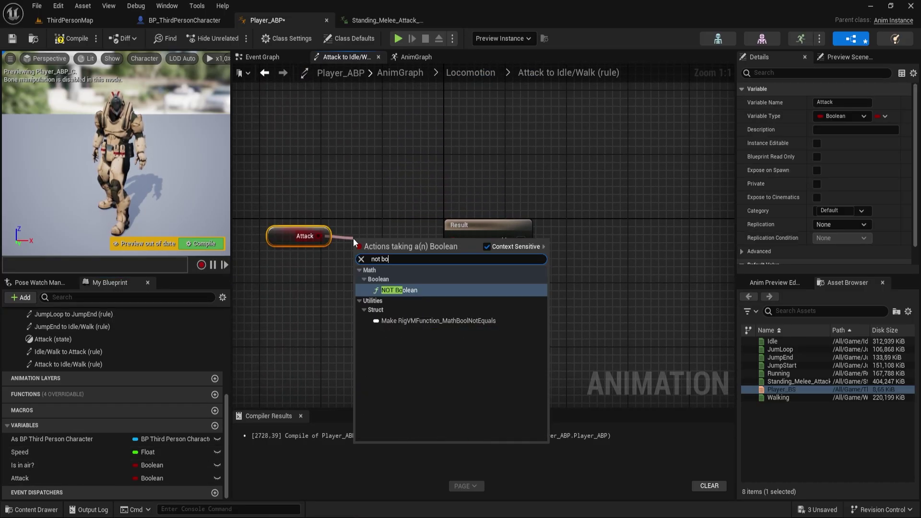
{"action": "key", "text": "Return"}
Check the character blueprint and the SET Attack chain in Player_ABP's Event Graph
{"action": "left_click", "coordinate": [184, 20]}
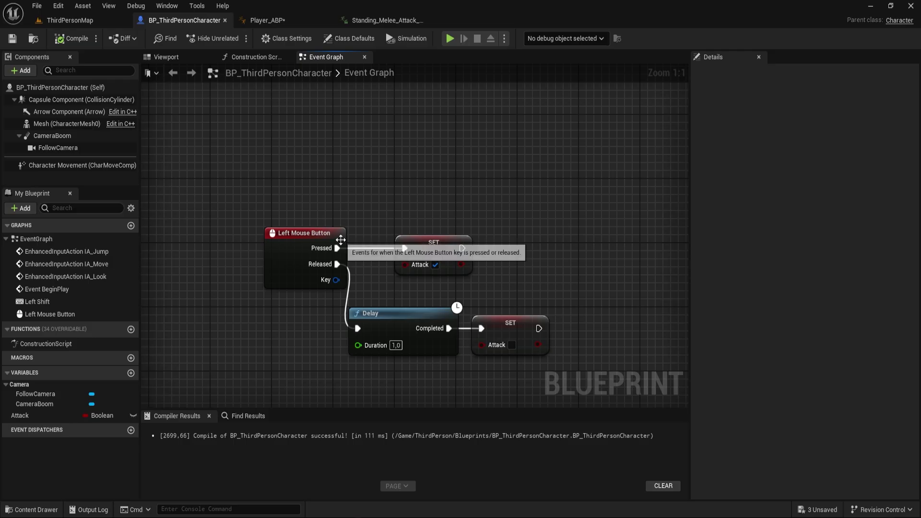
{"action": "left_click", "coordinate": [267, 21]}
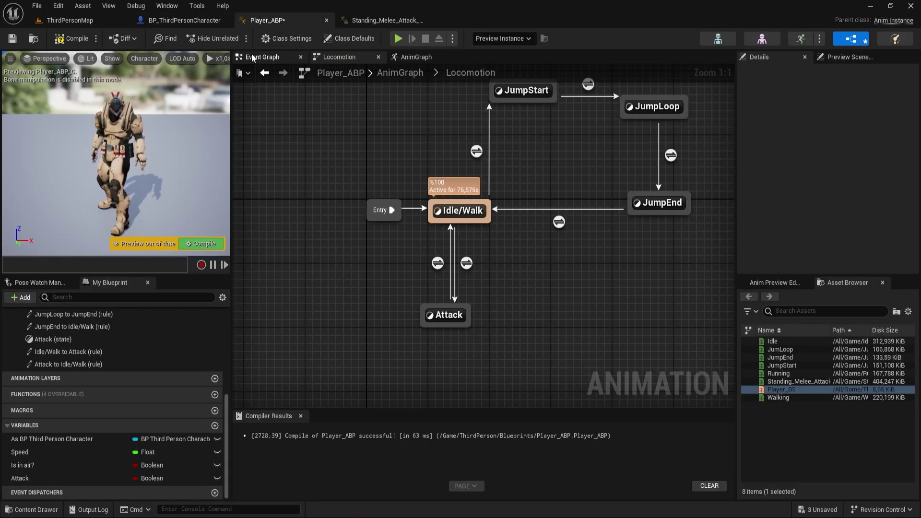
{"action": "left_click", "coordinate": [263, 56]}
{"action": "right_click_drag", "start_coordinate": [442, 294], "coordinate": [525, 285]}
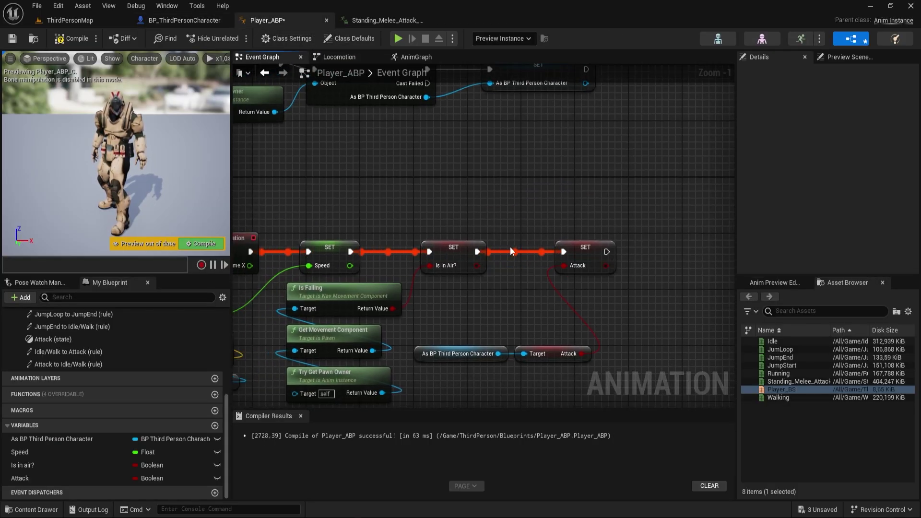
{"action": "right_click_drag", "start_coordinate": [510, 246], "coordinate": [471, 249]}
{"action": "left_click", "coordinate": [348, 59]}
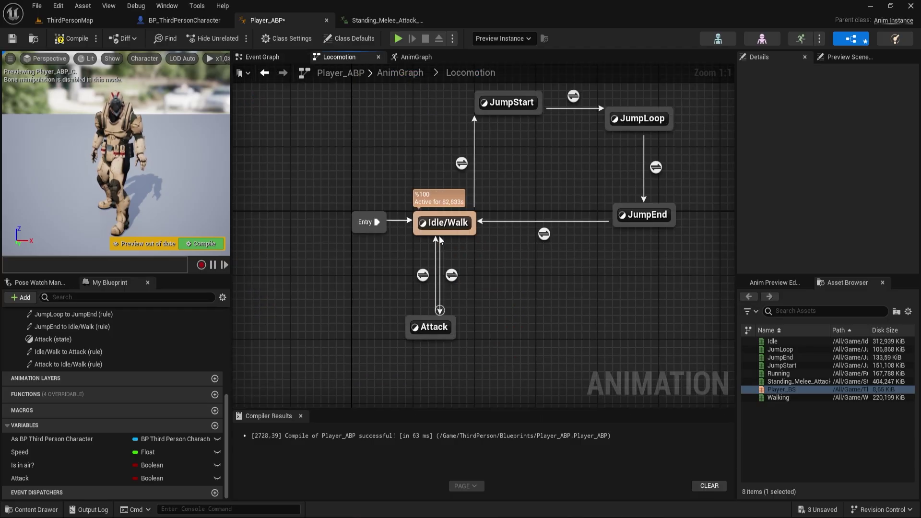
Recheck both Attack transition rules and the Attack state graph, then compile Player_ABP
{"action": "double_click", "coordinate": [447, 277]}
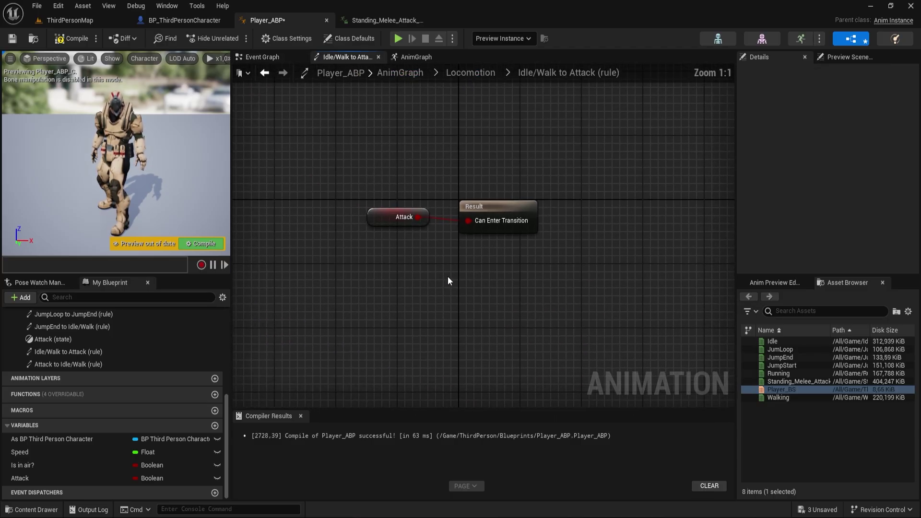
{"action": "left_click", "coordinate": [434, 237]}
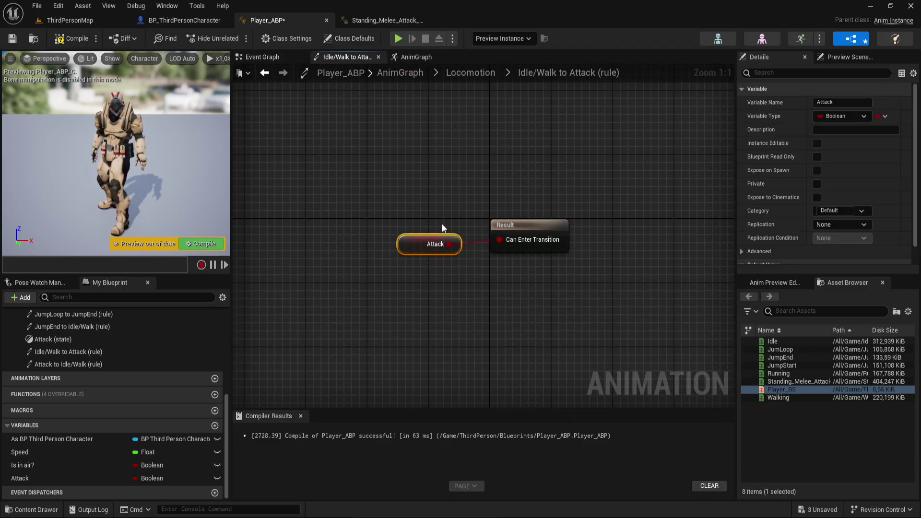
{"action": "left_click", "coordinate": [470, 73]}
{"action": "double_click", "coordinate": [408, 350]}
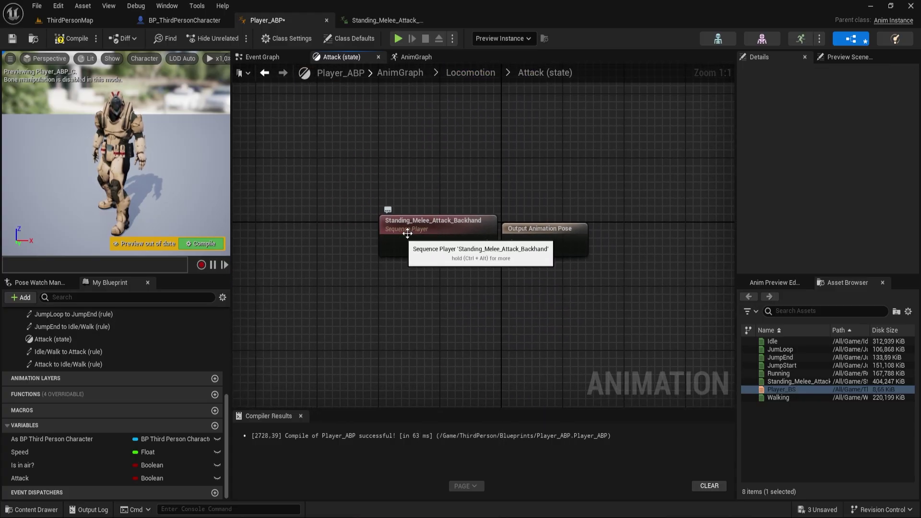
{"action": "left_click", "coordinate": [471, 73]}
{"action": "double_click", "coordinate": [391, 295]}
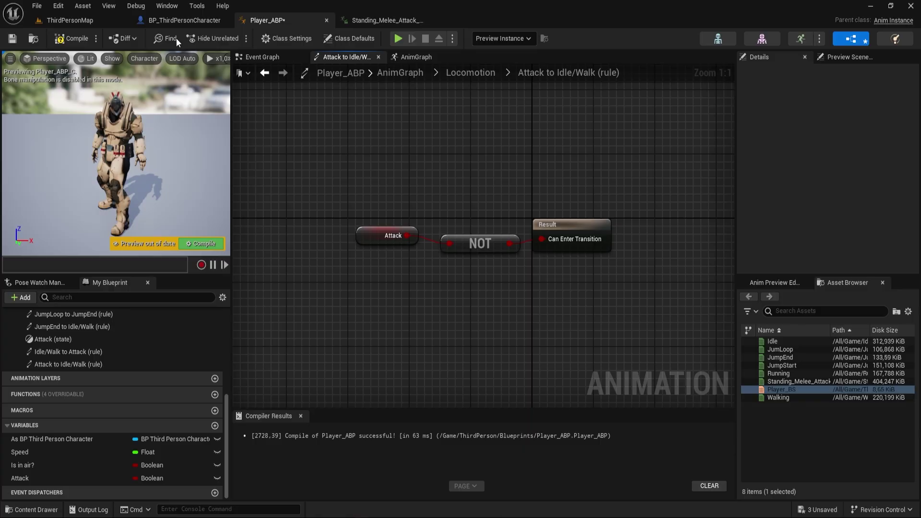
{"action": "left_click", "coordinate": [185, 20]}
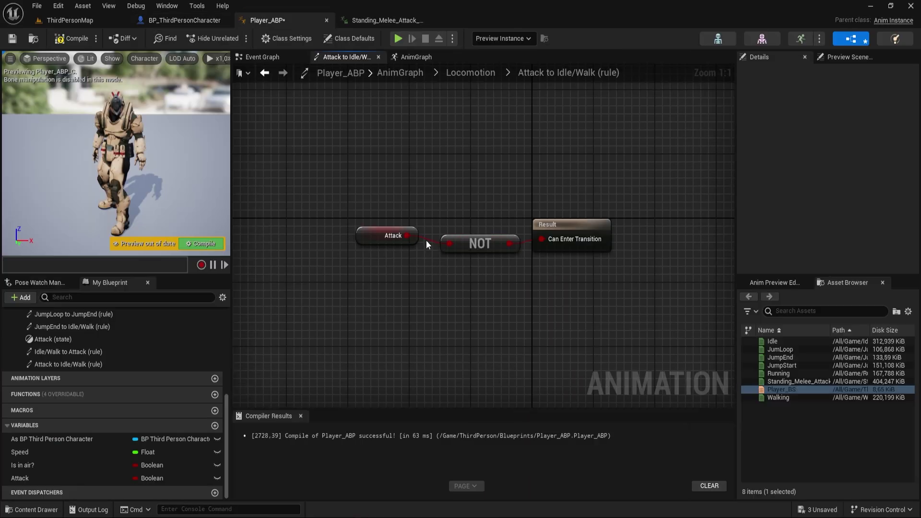
{"action": "left_click", "coordinate": [494, 73]}
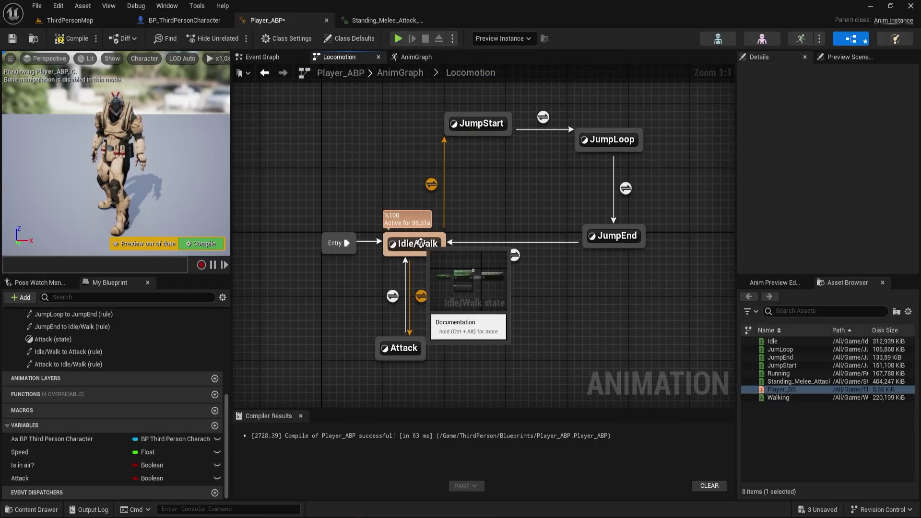
{"action": "left_click", "coordinate": [60, 41]}
Run a quick test play of ThirdPersonMap and return to Player_ABP
{"action": "left_click", "coordinate": [70, 20]}
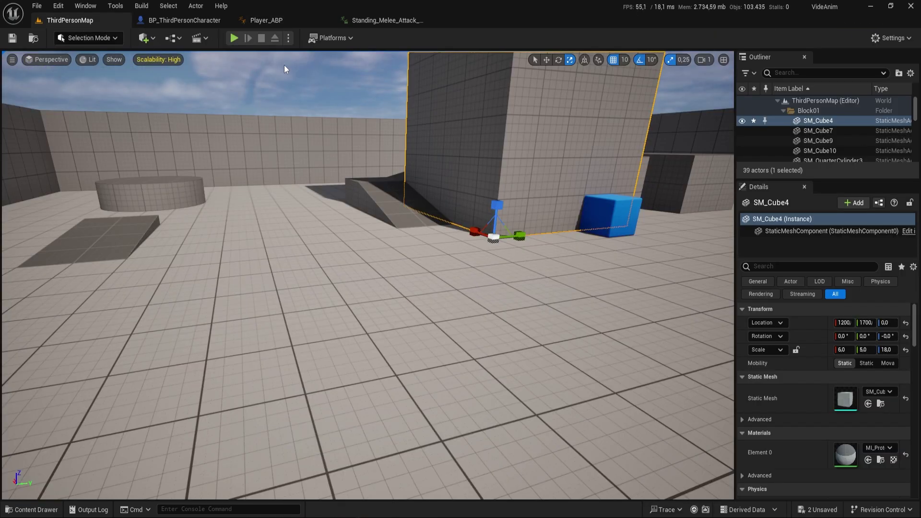
{"action": "left_click", "coordinate": [234, 38]}
{"action": "key", "text": "Escape"}
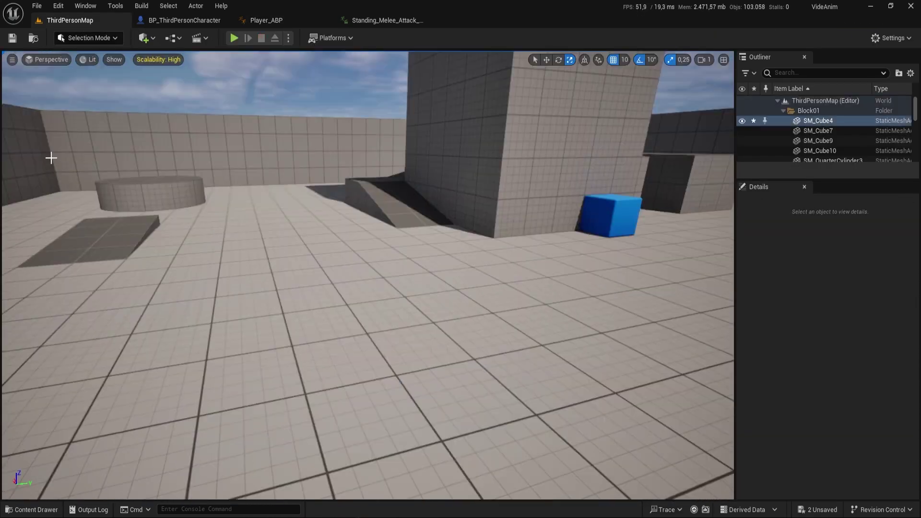
{"action": "left_click", "coordinate": [185, 20]}
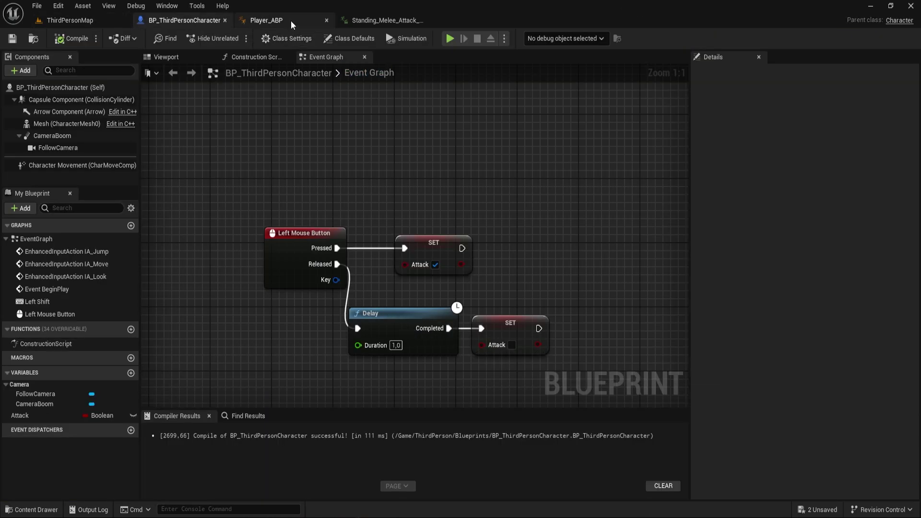
{"action": "left_click", "coordinate": [291, 21]}
Set the Standing_Melee_Attack_Backhand sequence player's Play Rate to 3.0 and save Player_ABP
{"action": "double_click", "coordinate": [409, 356]}
{"action": "left_click", "coordinate": [422, 234]}
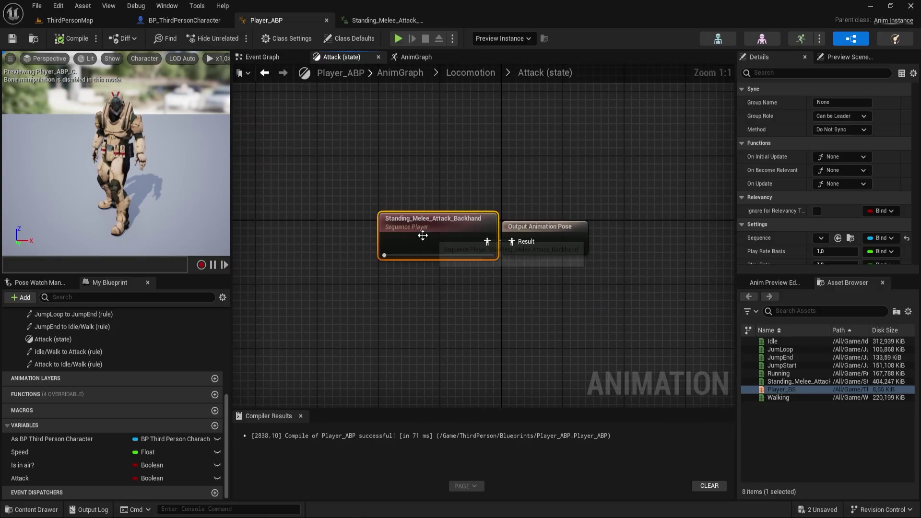
{"action": "scroll", "coordinate": [815, 221], "scroll_direction": "down", "scroll_amount": 1}
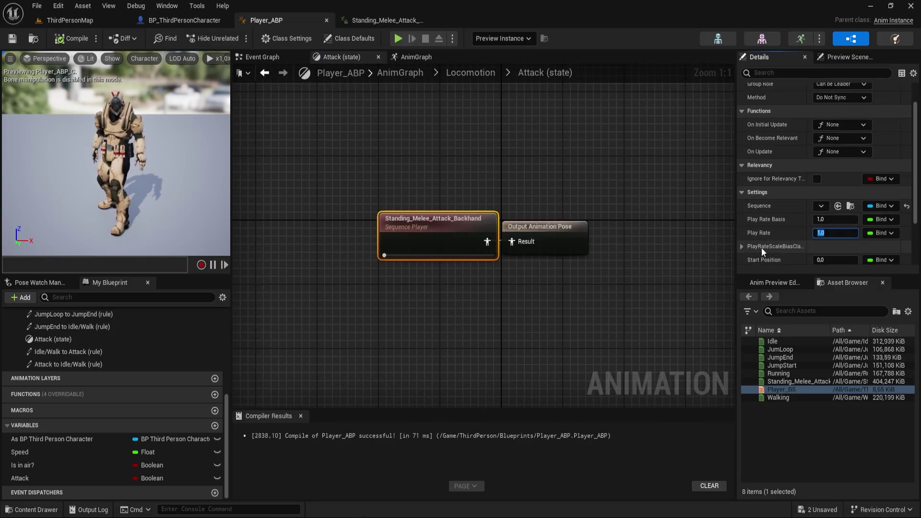
{"action": "type", "text": "3"}
{"action": "key", "text": "Return"}
{"action": "left_click", "coordinate": [12, 40]}
Play-test the attack, preview the Standing_Melee_Attack_Backhand asset, test again and commit the Play Rate
{"action": "left_click", "coordinate": [62, 23]}
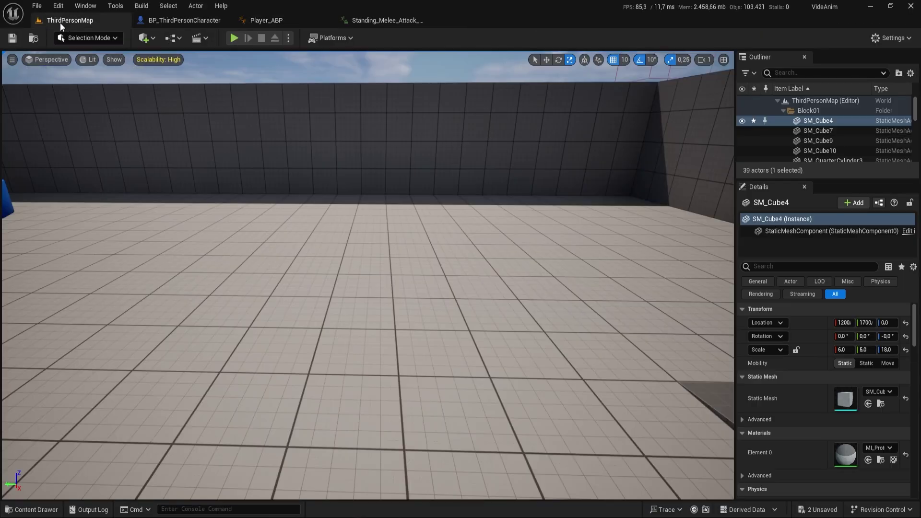
{"action": "left_click", "coordinate": [234, 38]}
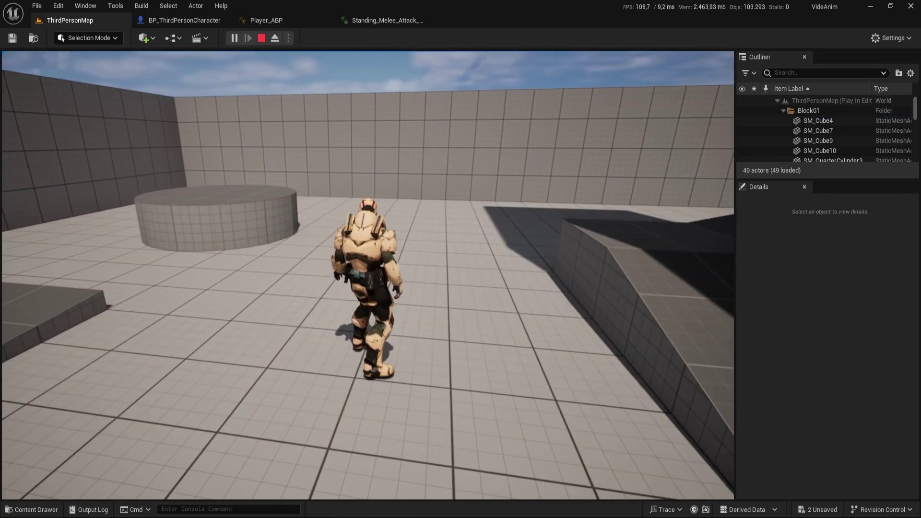
{"action": "key", "text": "Escape"}
{"action": "double_click", "coordinate": [640, 386]}
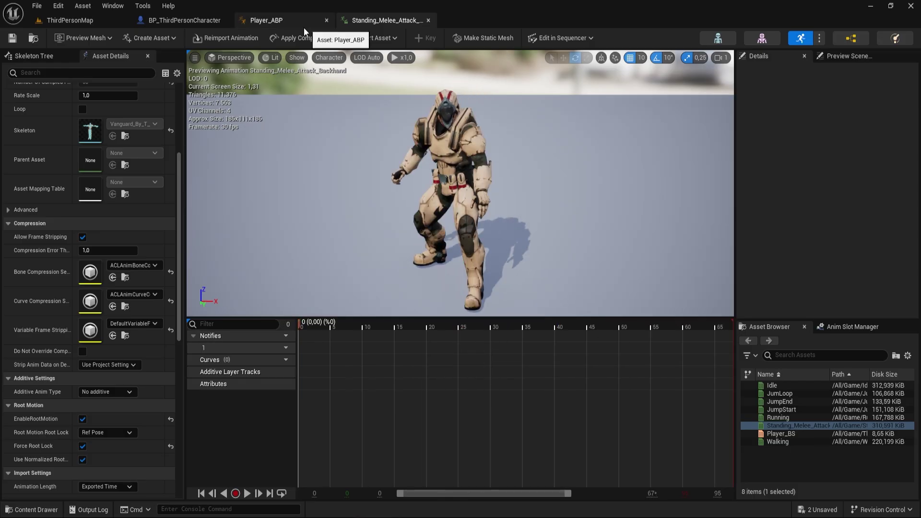
{"action": "left_click", "coordinate": [57, 21]}
{"action": "key", "text": "alt+p"}
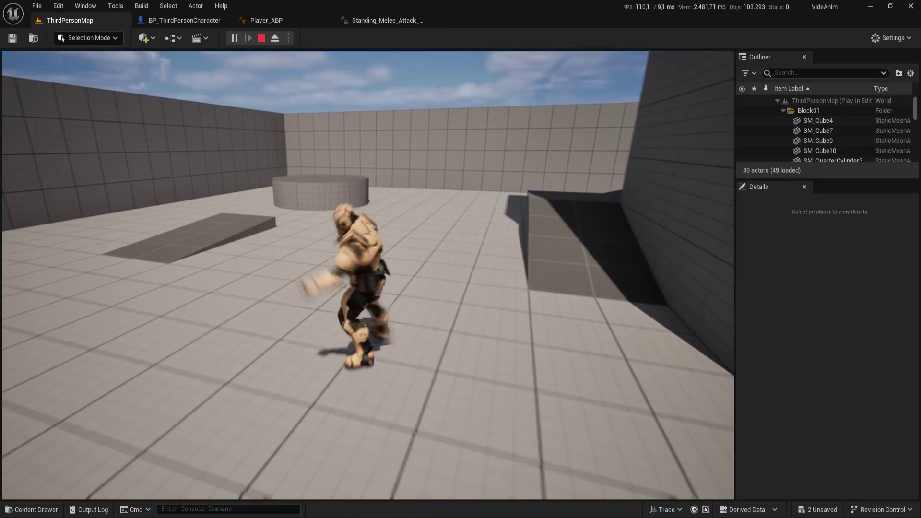
{"action": "key", "text": "Escape"}
{"action": "left_click", "coordinate": [275, 21]}
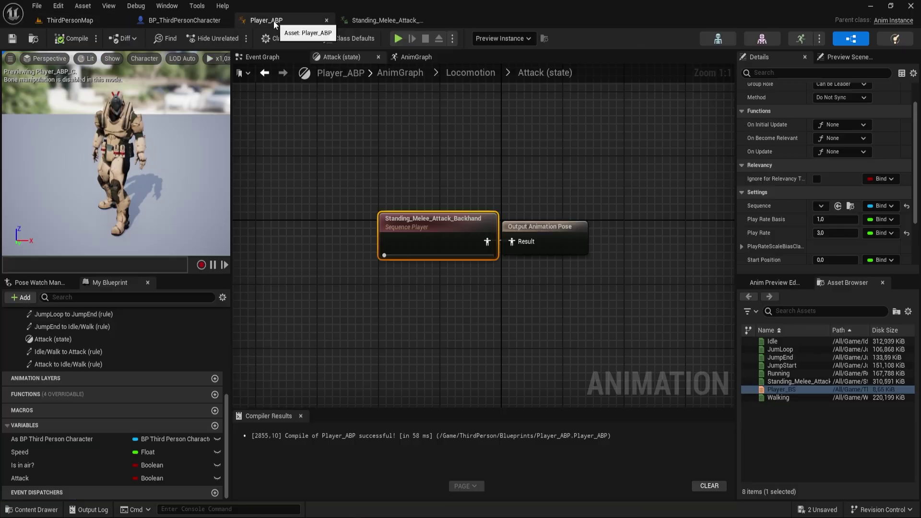
{"action": "left_click", "coordinate": [352, 176]}
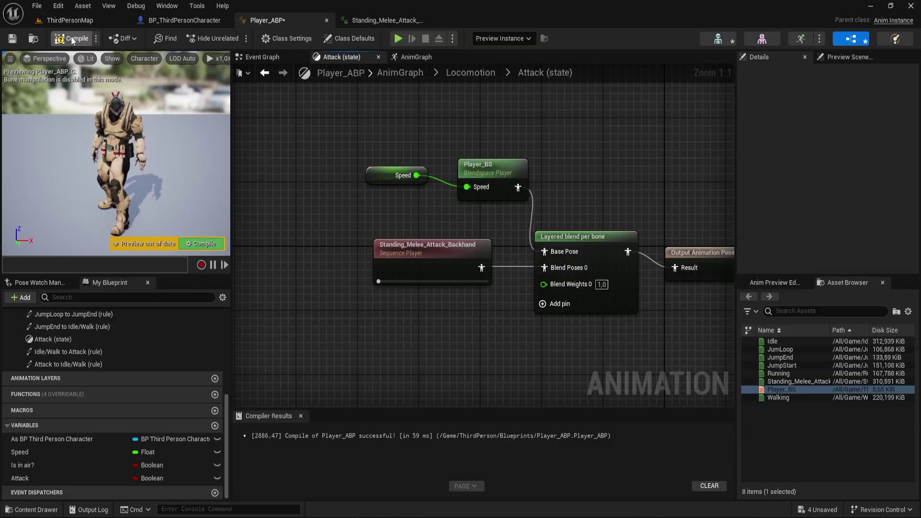
Compile Player_ABP and go to ThirdPersonMap for a test play
{"action": "left_click", "coordinate": [72, 39]}
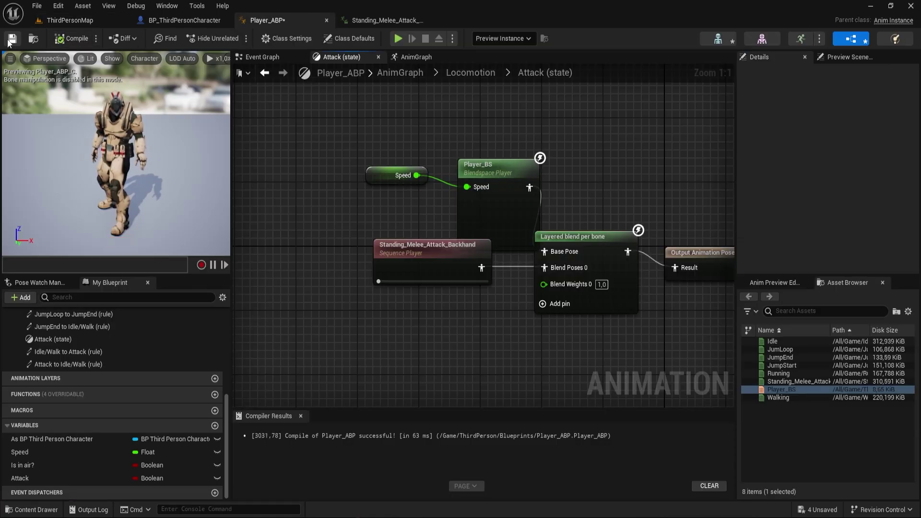
{"action": "left_click", "coordinate": [70, 20]}
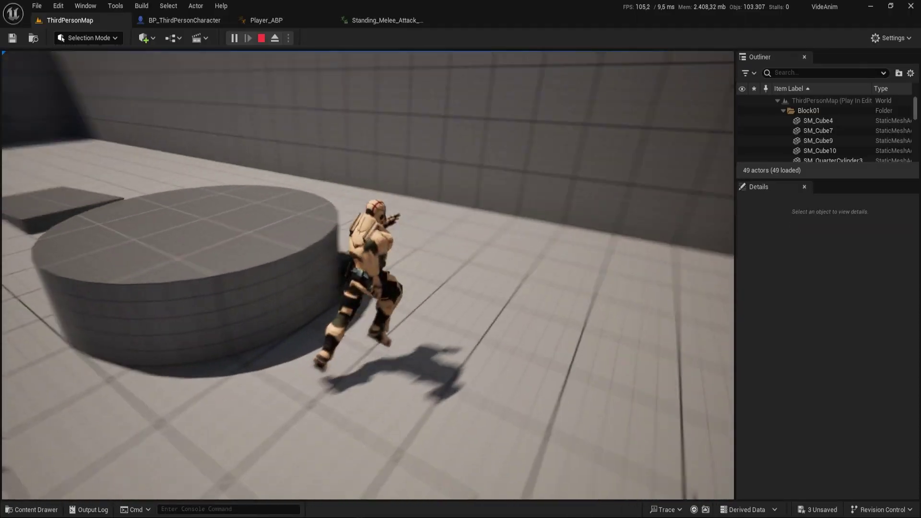
Stop the test and review Player_ABP's Locomotion, AnimGraph and Update Animation event graph chain
{"action": "key", "text": "Escape"}
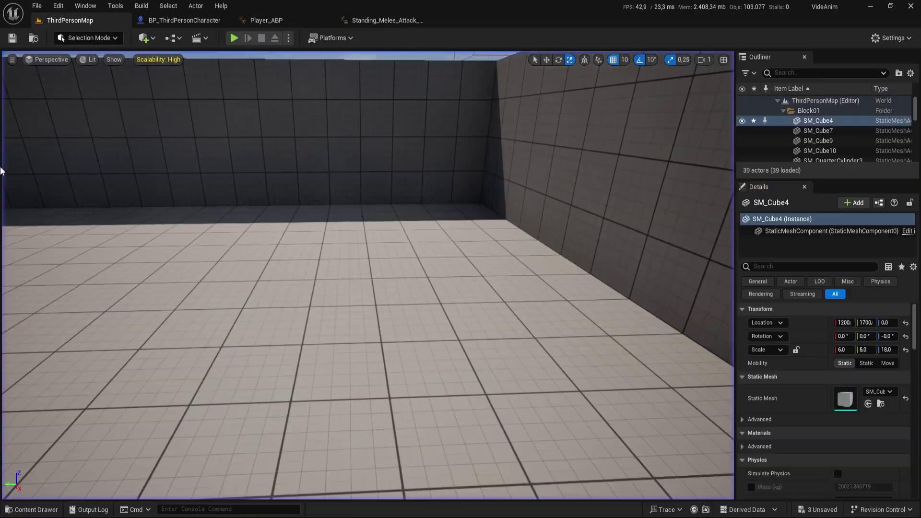
{"action": "left_click", "coordinate": [266, 20]}
{"action": "left_click", "coordinate": [474, 72]}
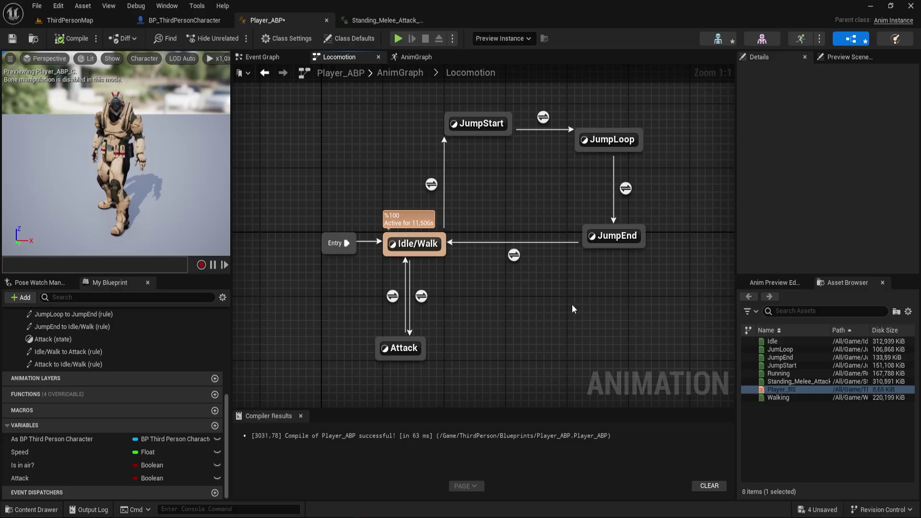
{"action": "left_click", "coordinate": [415, 59]}
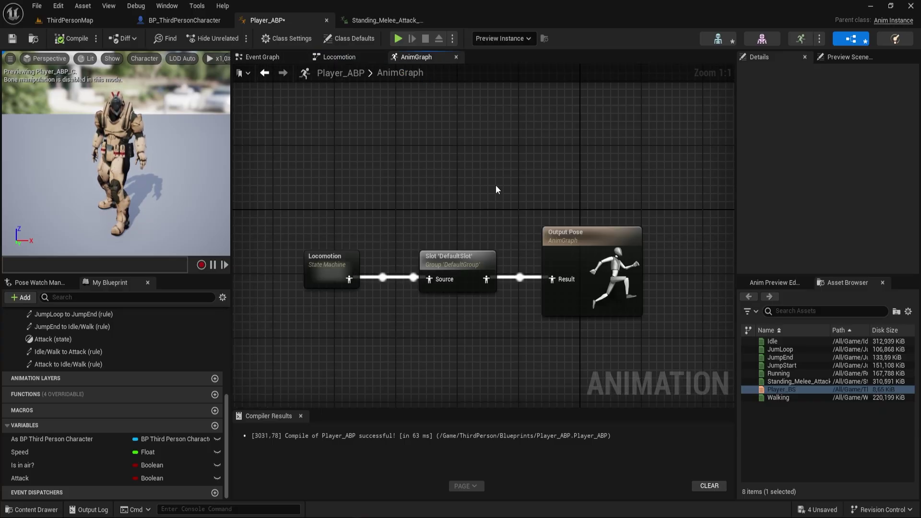
{"action": "left_click", "coordinate": [265, 57]}
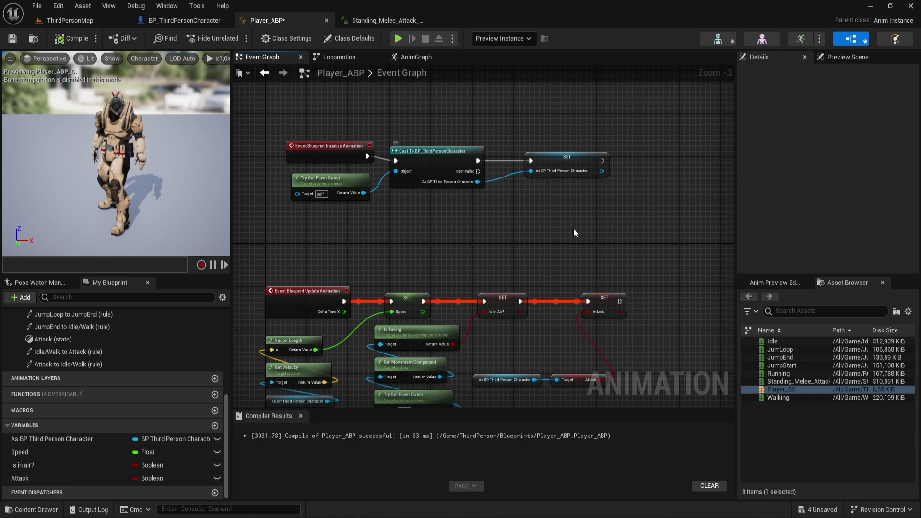
{"action": "right_click_drag", "start_coordinate": [377, 160], "coordinate": [363, 260]}
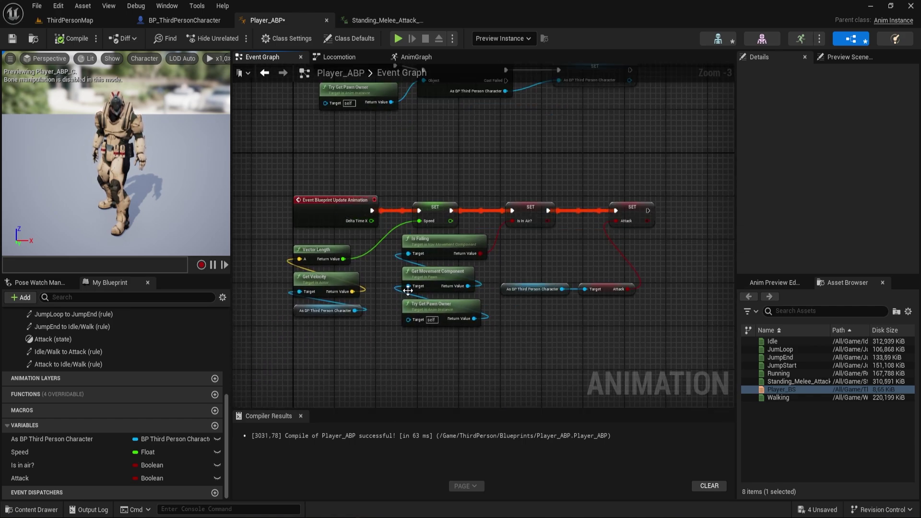
{"action": "right_click_drag", "start_coordinate": [320, 250], "coordinate": [315, 229]}
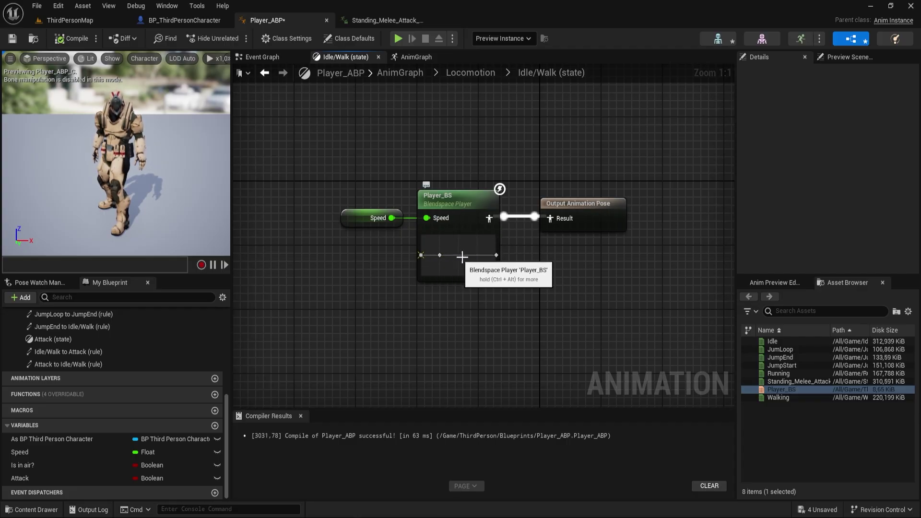
{"action": "left_click", "coordinate": [257, 57]}
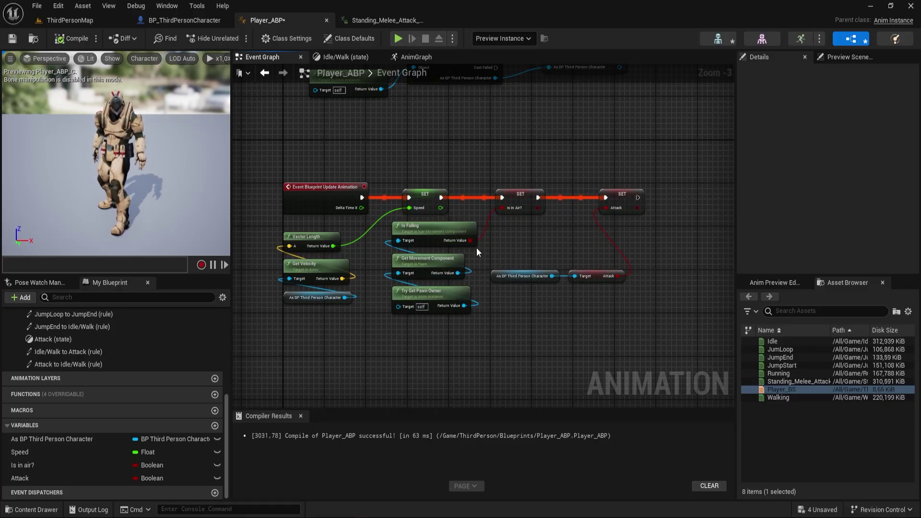
{"action": "left_click", "coordinate": [359, 59]}
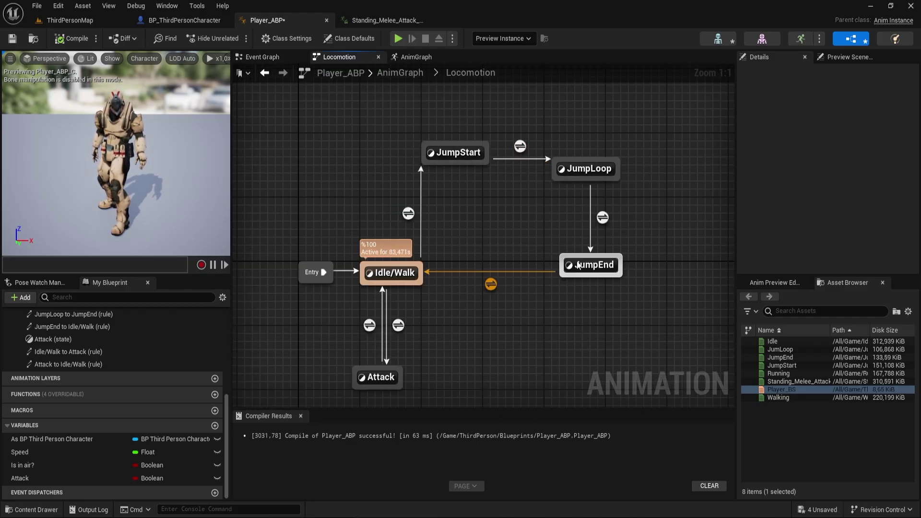
{"action": "left_click", "coordinate": [262, 56]}
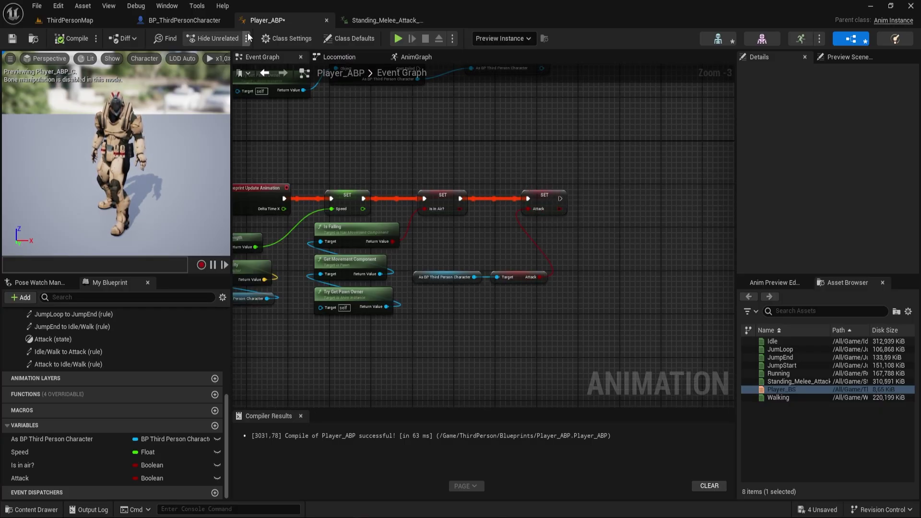
{"action": "left_click", "coordinate": [210, 21]}
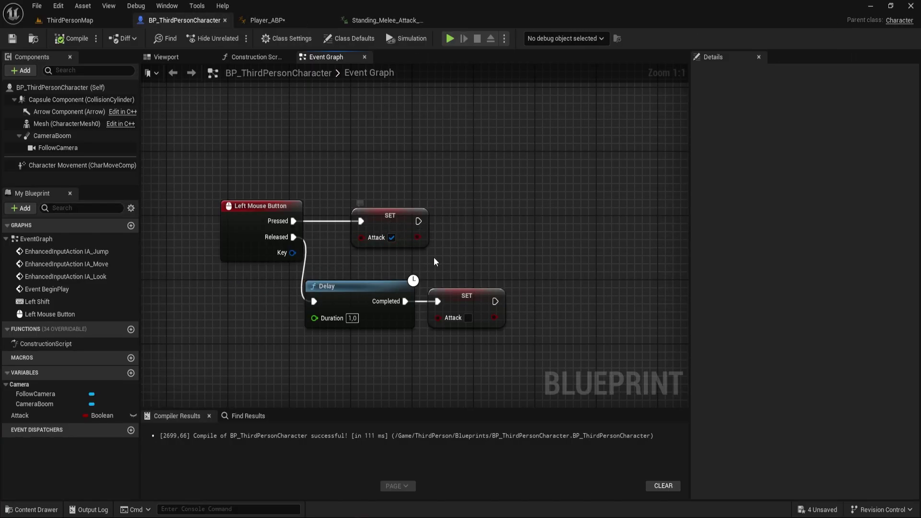
Check Player_ABP's Locomotion state machine, then return to the character's Jump Input section
{"action": "left_click", "coordinate": [285, 27]}
{"action": "left_click", "coordinate": [267, 20]}
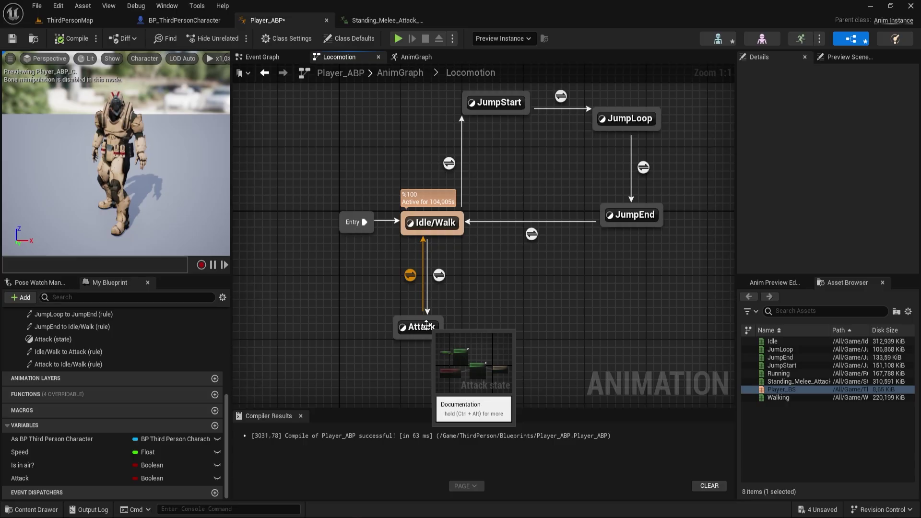
{"action": "left_click", "coordinate": [184, 21]}
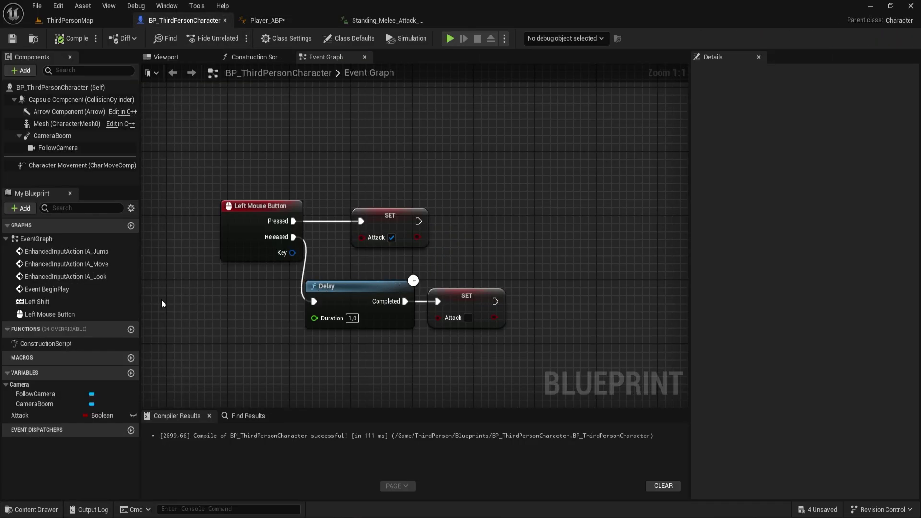
{"action": "right_click_drag", "start_coordinate": [162, 304], "coordinate": [356, 289]}
{"action": "scroll", "coordinate": [438, 273], "scroll_direction": "down", "scroll_amount": 4}
{"action": "mouse_move", "coordinate": [438, 273]}
{"action": "right_mouse_down"}
{"action": "mouse_move", "coordinate": [633, 272]}
{"action": "mouse_move", "coordinate": [577, 269]}
{"action": "right_mouse_up"}
{"action": "scroll", "coordinate": [577, 269], "scroll_direction": "up", "scroll_amount": 3}
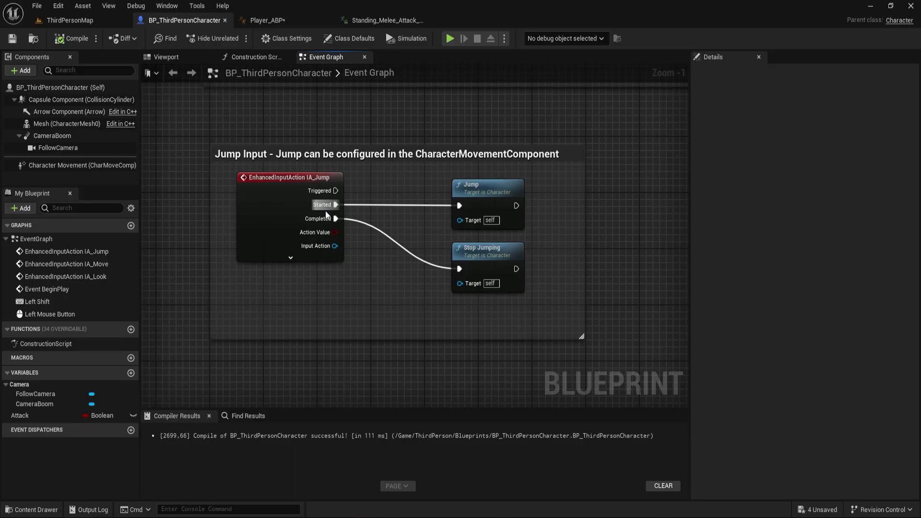
Move the Jump node up and the Stop Jumping node down, away from IA_Jump
{"action": "left_click_drag", "start_coordinate": [472, 187], "coordinate": [552, 100]}
{"action": "left_click_drag", "start_coordinate": [490, 249], "coordinate": [543, 332]}
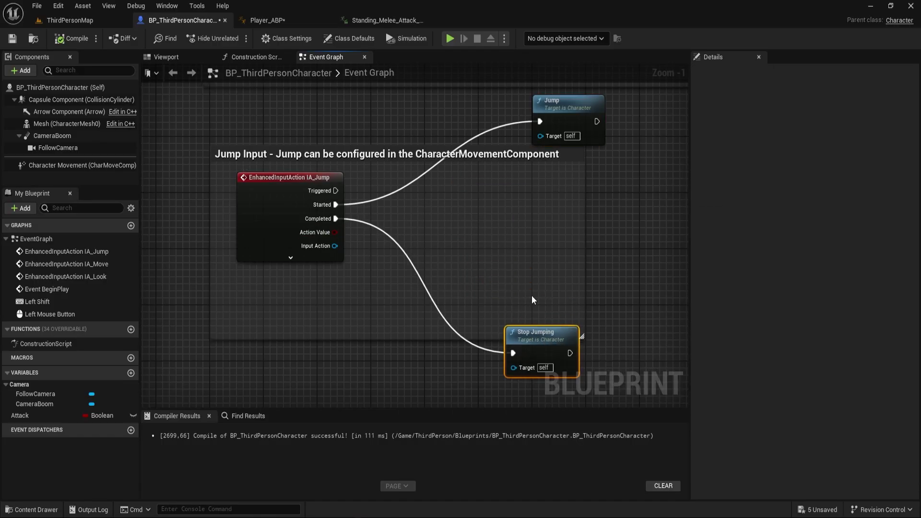
{"action": "left_click", "coordinate": [554, 105]}
{"action": "right_click_drag", "start_coordinate": [565, 115], "coordinate": [544, 48]}
{"action": "left_click_drag", "start_coordinate": [552, 269], "coordinate": [496, 280]}
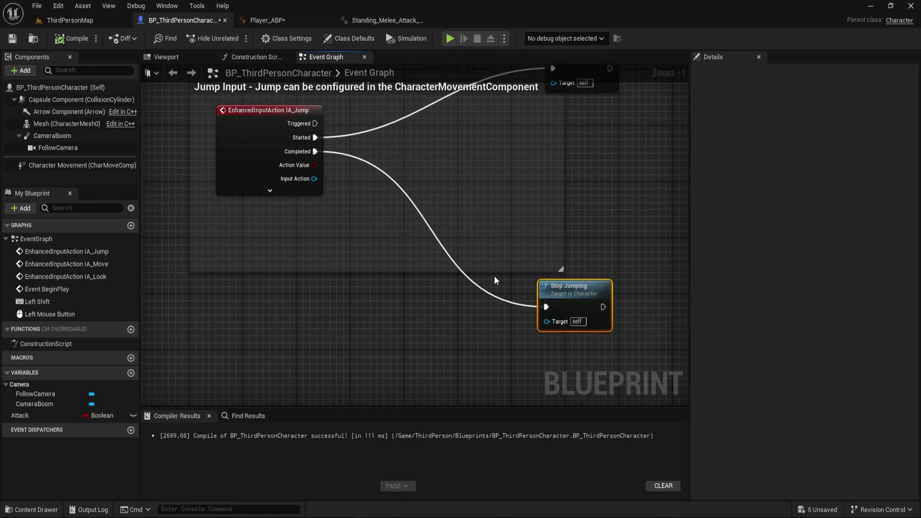
{"action": "right_click_drag", "start_coordinate": [496, 280], "coordinate": [394, 256]}
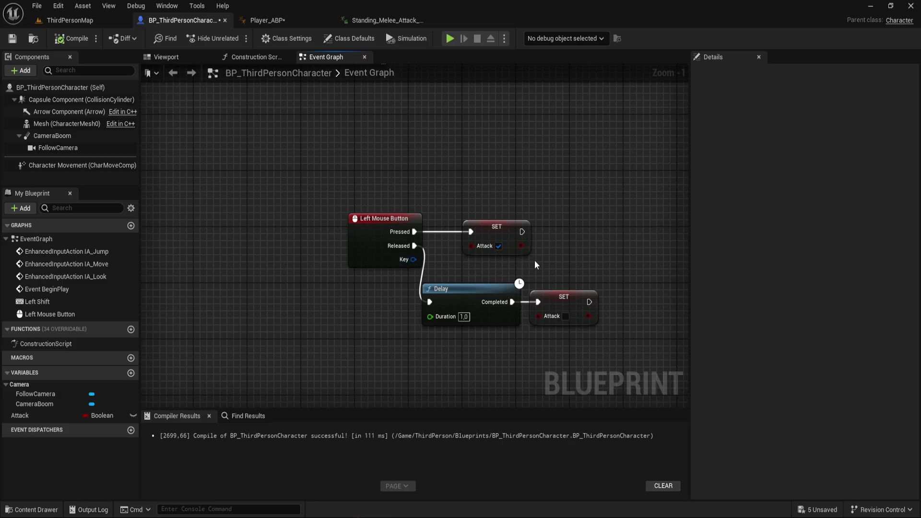
{"action": "right_click_drag", "start_coordinate": [509, 248], "coordinate": [418, 183]}
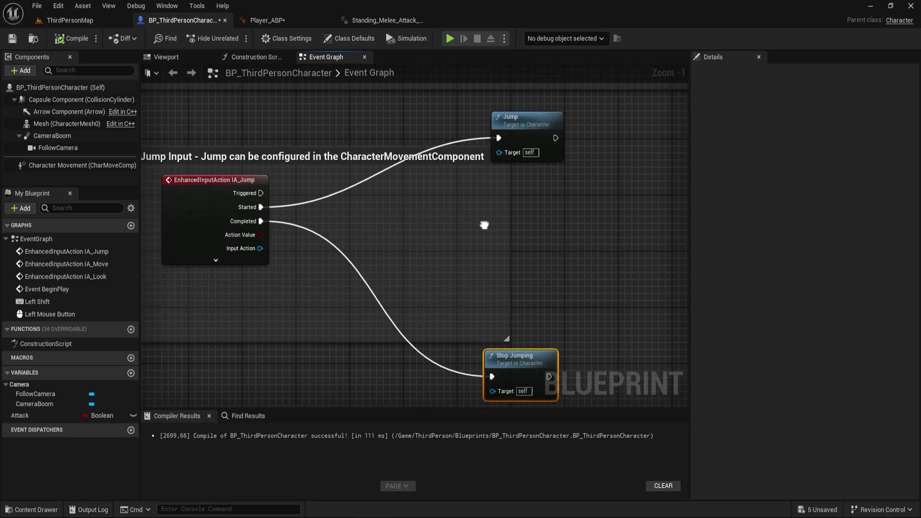
Add reroute points on the Started and Completed wires, aligned with Jump and Stop Jumping
{"action": "double_click", "coordinate": [418, 182]}
{"action": "left_click_drag", "start_coordinate": [418, 182], "coordinate": [424, 136]}
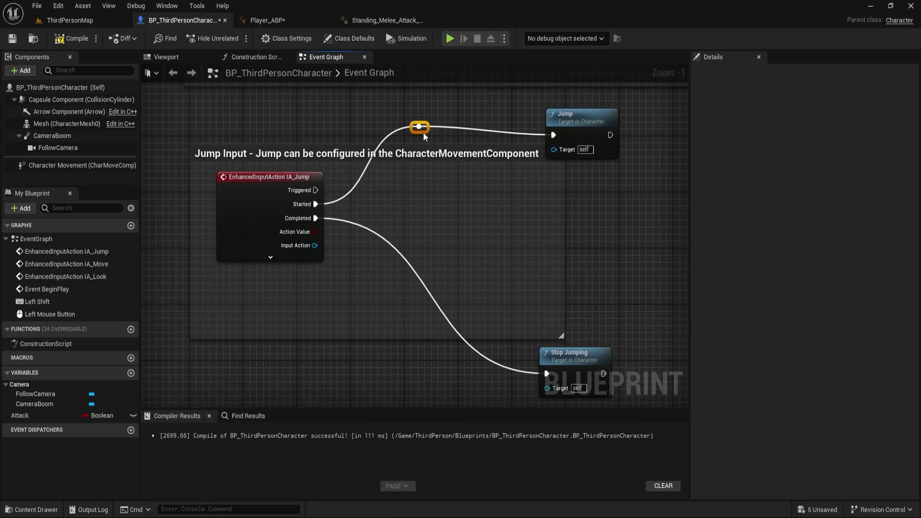
{"action": "right_click_drag", "start_coordinate": [511, 276], "coordinate": [545, 157]}
{"action": "double_click", "coordinate": [453, 226]}
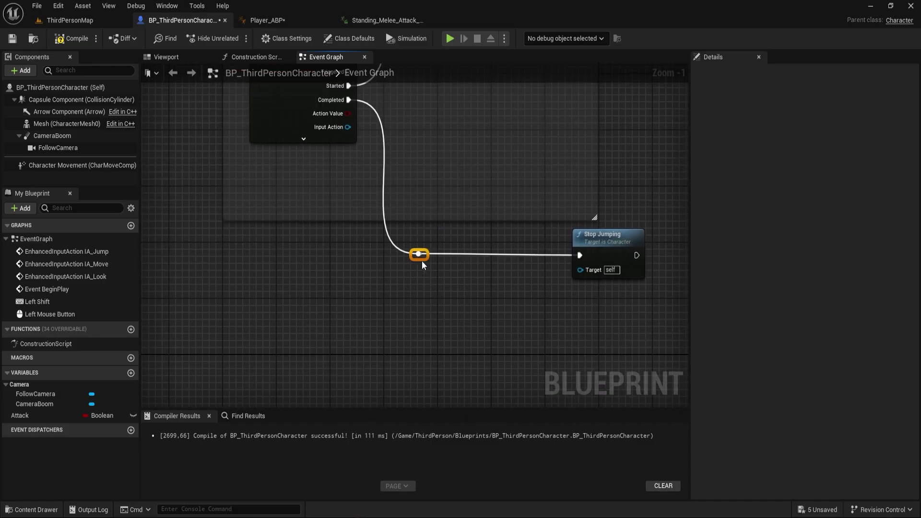
{"action": "left_click_drag", "start_coordinate": [422, 263], "coordinate": [416, 256]}
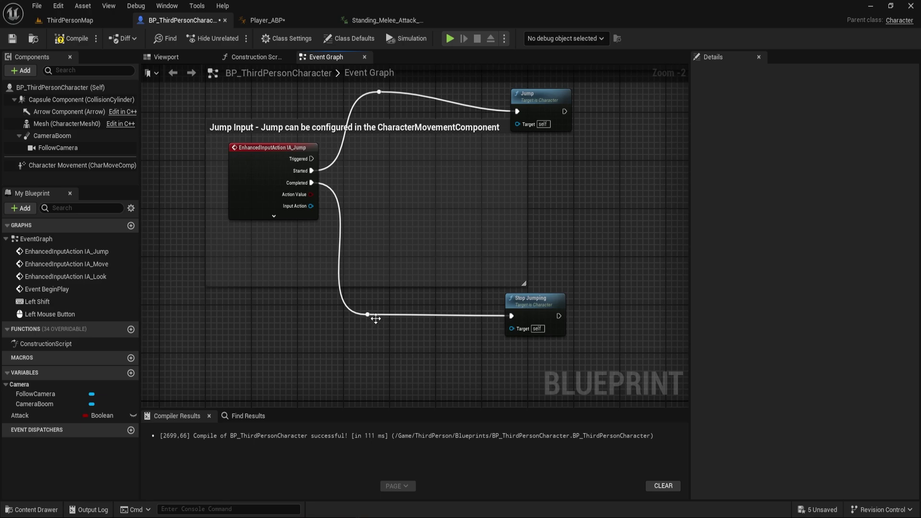
{"action": "right_click_drag", "start_coordinate": [600, 288], "coordinate": [325, 294]}
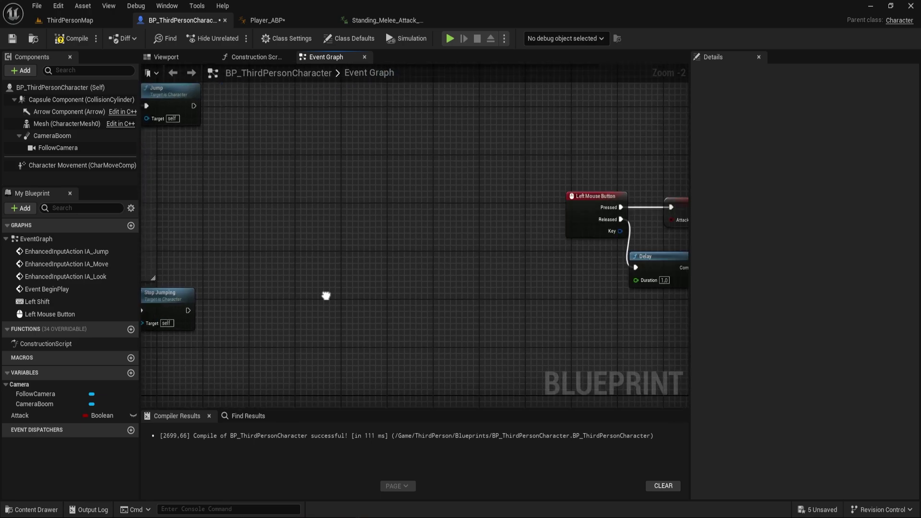
{"action": "mouse_move", "coordinate": [544, 340]}
{"action": "right_mouse_down"}
{"action": "mouse_move", "coordinate": [603, 301]}
{"action": "mouse_move", "coordinate": [542, 285]}
{"action": "right_mouse_up"}
{"action": "mouse_move", "coordinate": [476, 313]}
{"action": "right_mouse_down"}
{"action": "mouse_move", "coordinate": [591, 305]}
{"action": "mouse_move", "coordinate": [535, 321]}
{"action": "right_mouse_up"}
Review Player_ABP's Attack setter and Locomotion state machine, then return to its Event Graph
{"action": "left_click", "coordinate": [267, 20]}
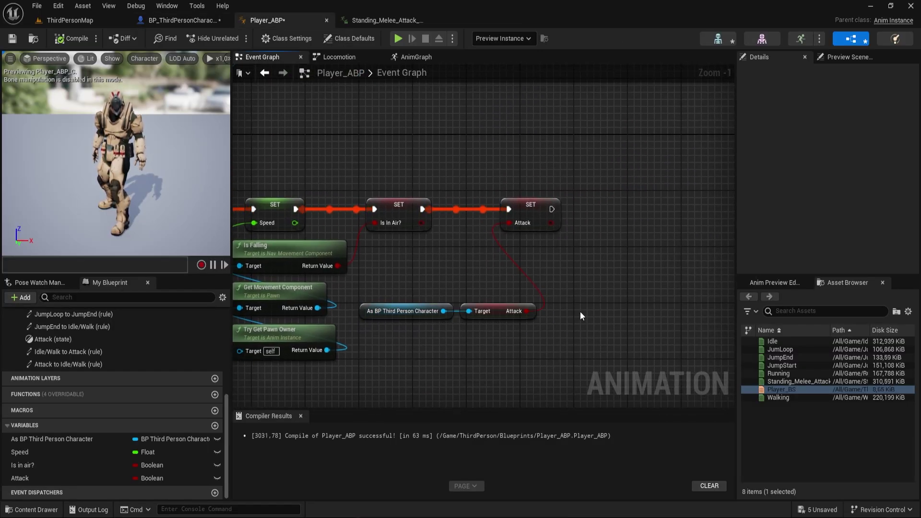
{"action": "right_click_drag", "start_coordinate": [534, 209], "coordinate": [426, 259]}
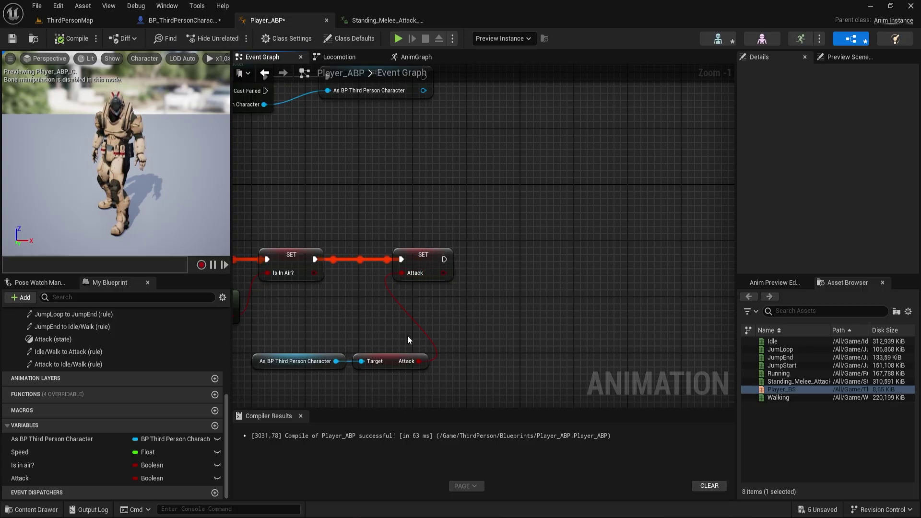
{"action": "left_click", "coordinate": [353, 63]}
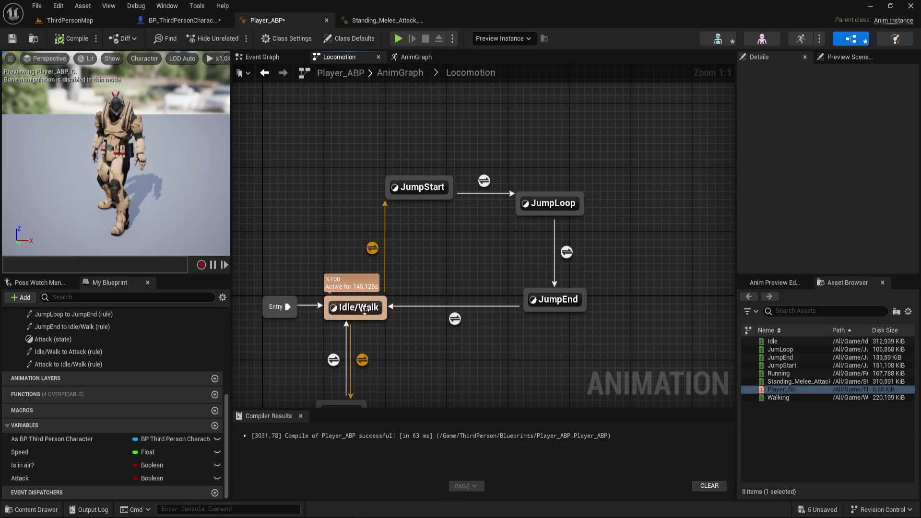
{"action": "scroll", "coordinate": [474, 340], "scroll_direction": "down", "scroll_amount": 2}
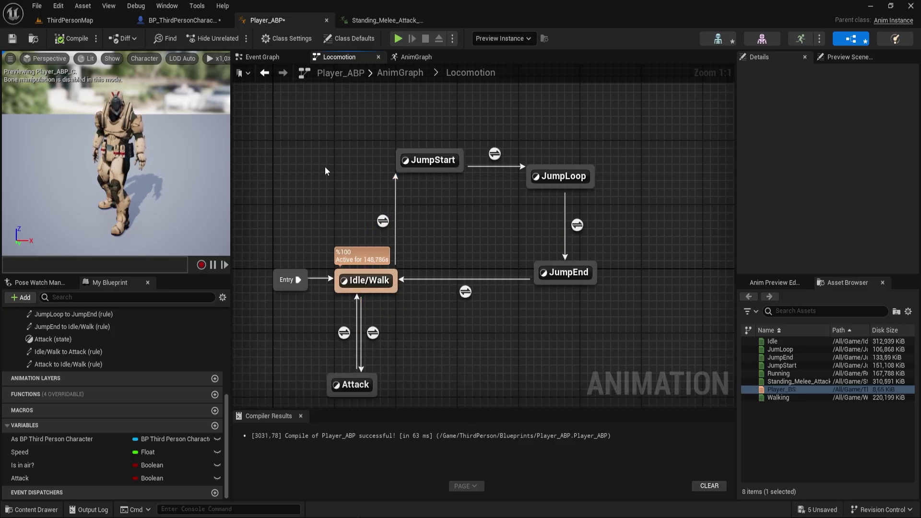
{"action": "key", "text": "alt+Left"}
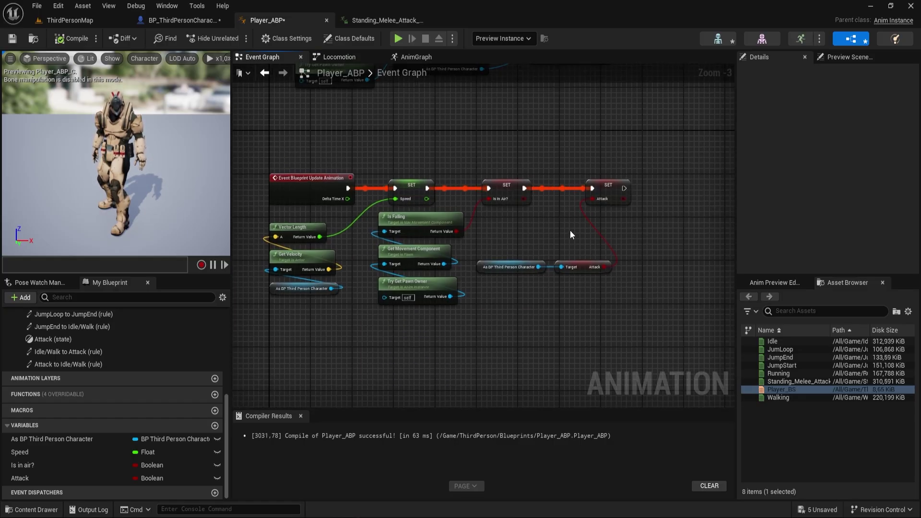
{"action": "right_click_drag", "start_coordinate": [569, 229], "coordinate": [580, 313]}
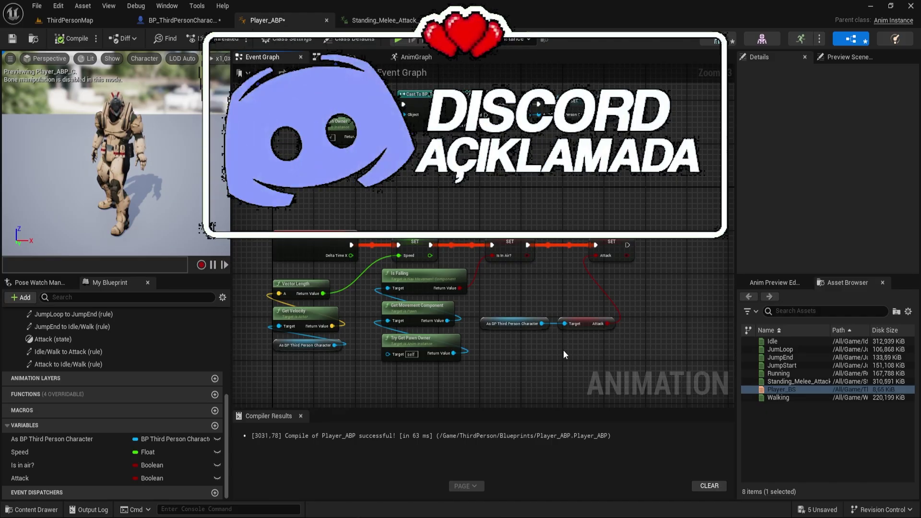
{"action": "right_click_drag", "start_coordinate": [569, 345], "coordinate": [597, 322]}
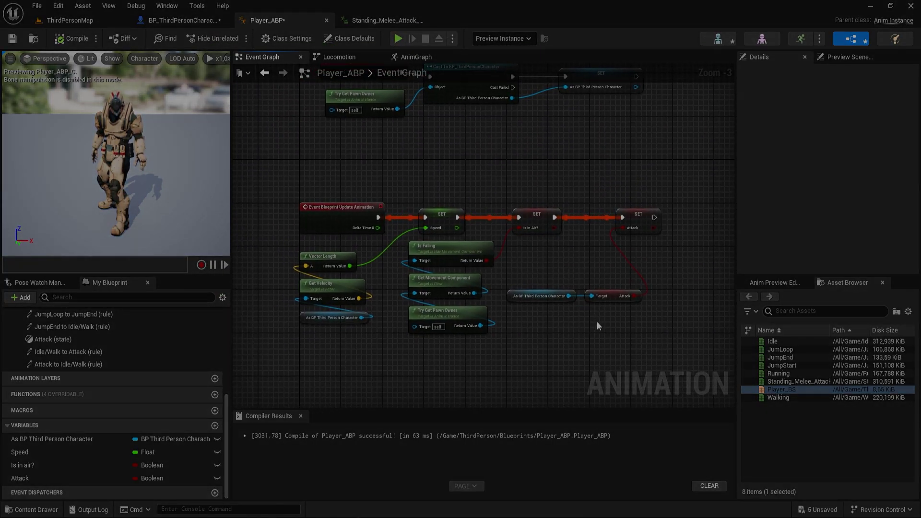